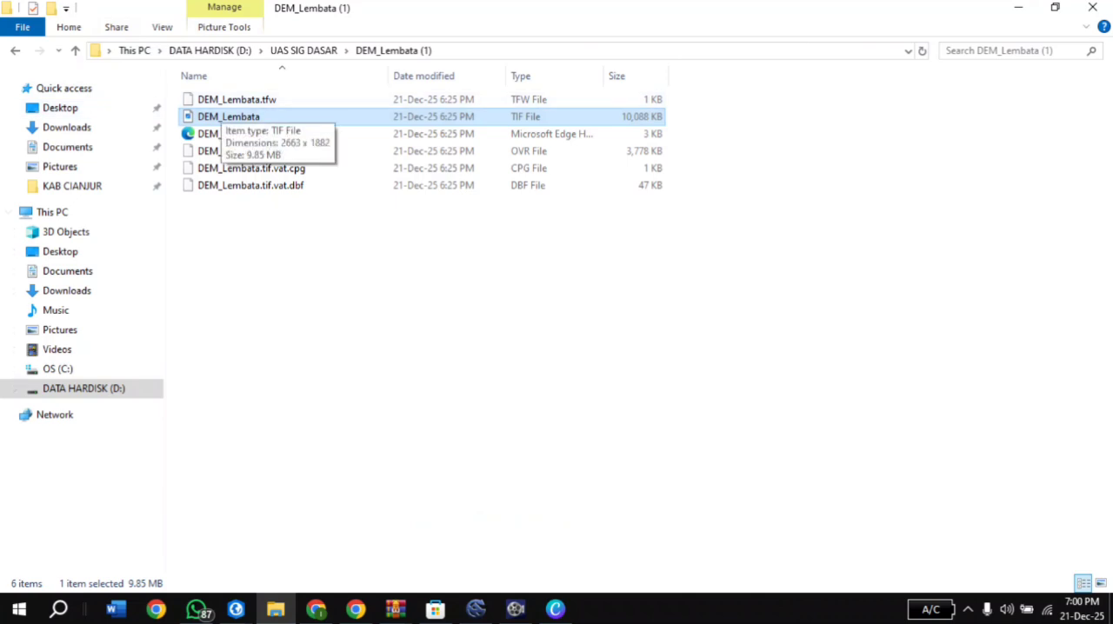
Load the DEM_Lembata and TWIII TIF rasters from their folders in UAS SIG DASAR into SAGA
drag(220, 118, 387, 297)
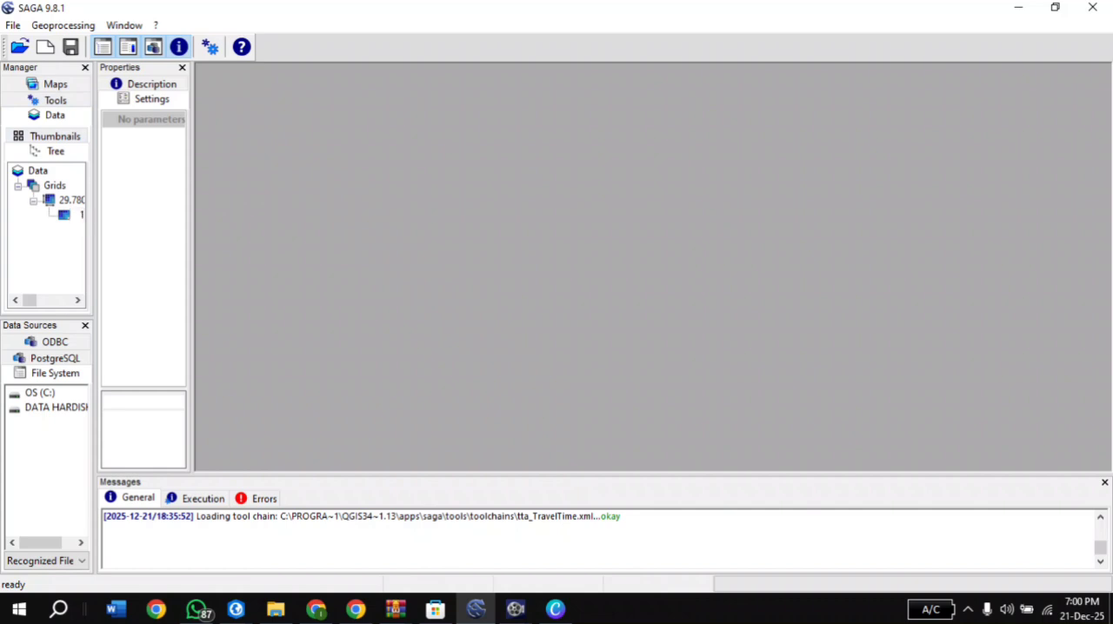
click(275, 608)
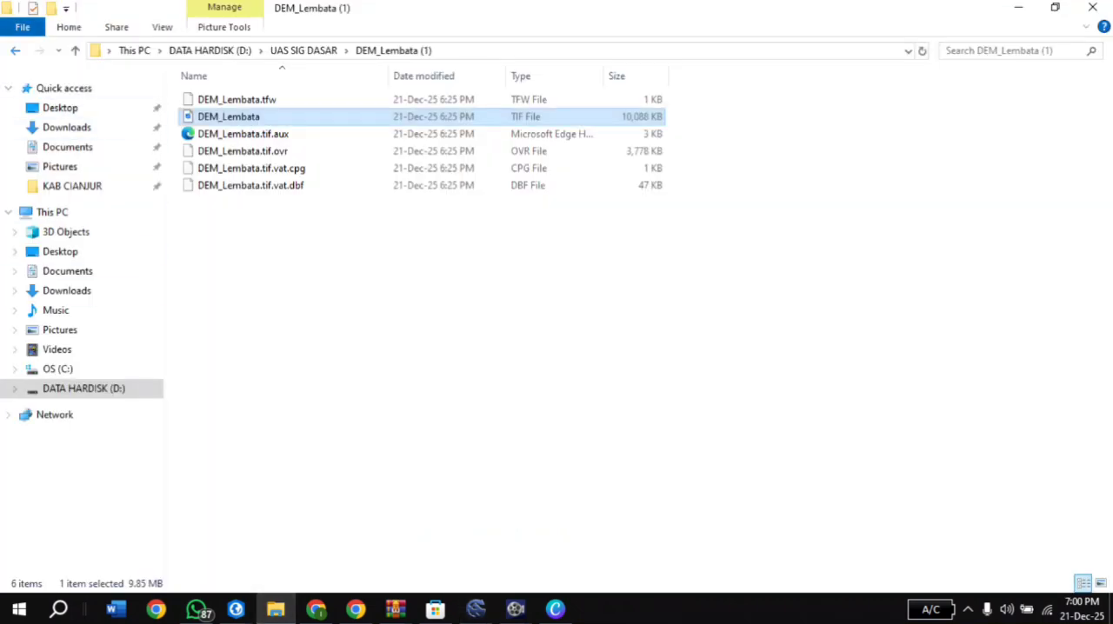
click(14, 50)
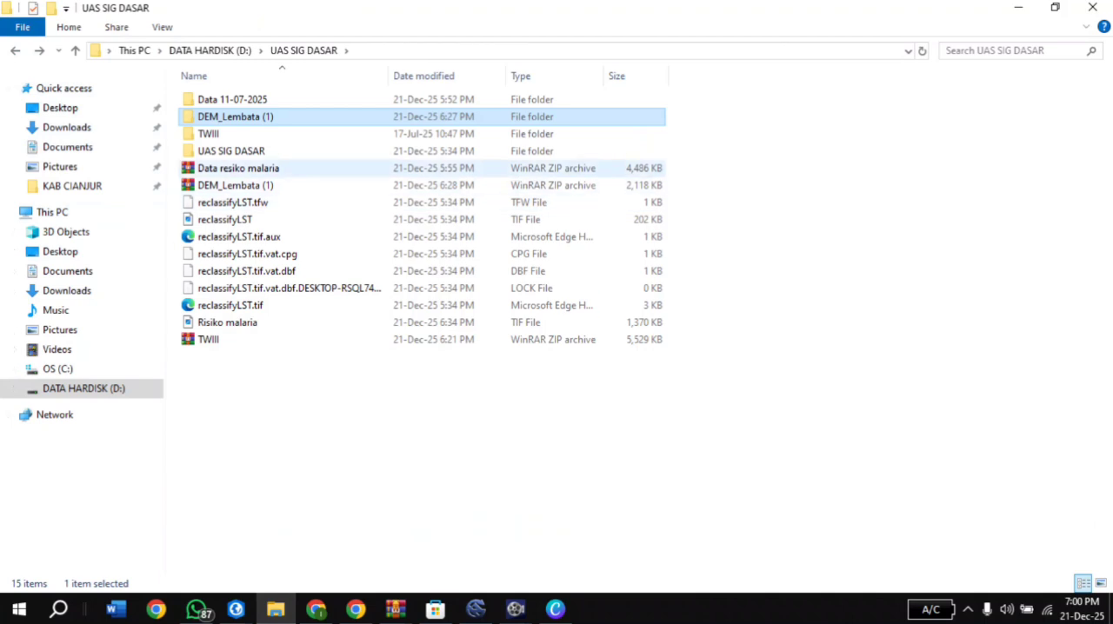
double_click(209, 133)
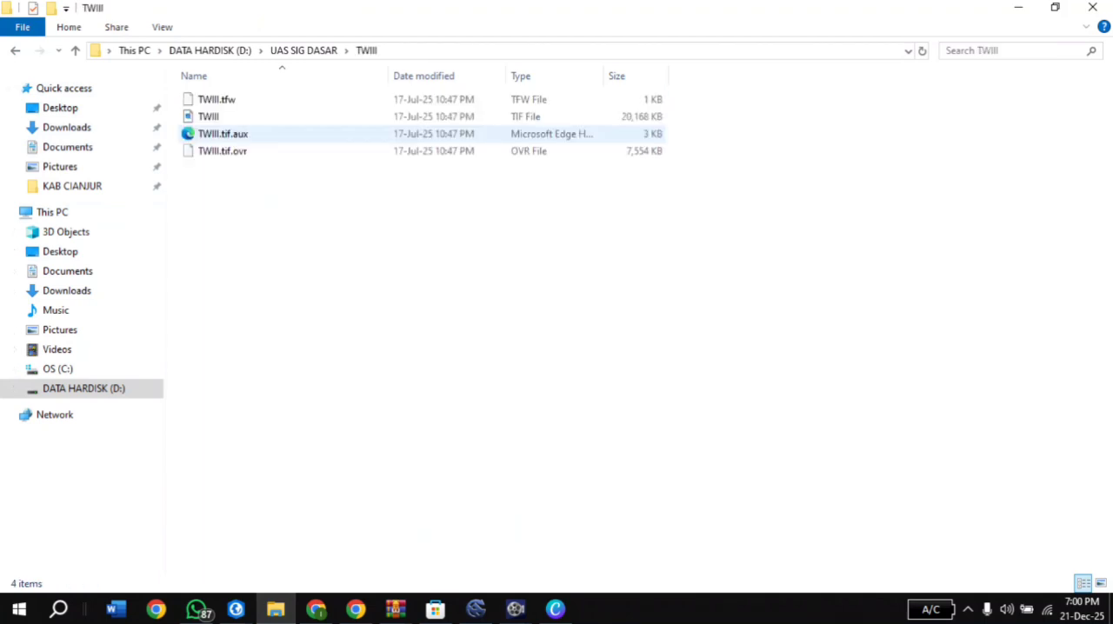
click(209, 118)
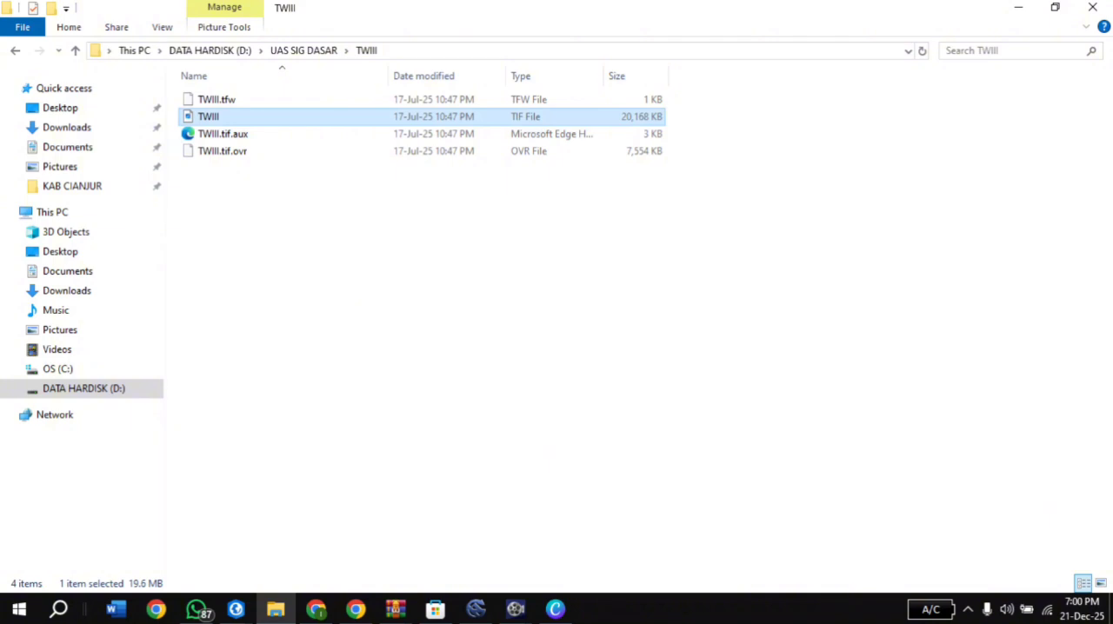
drag(209, 117, 97, 311)
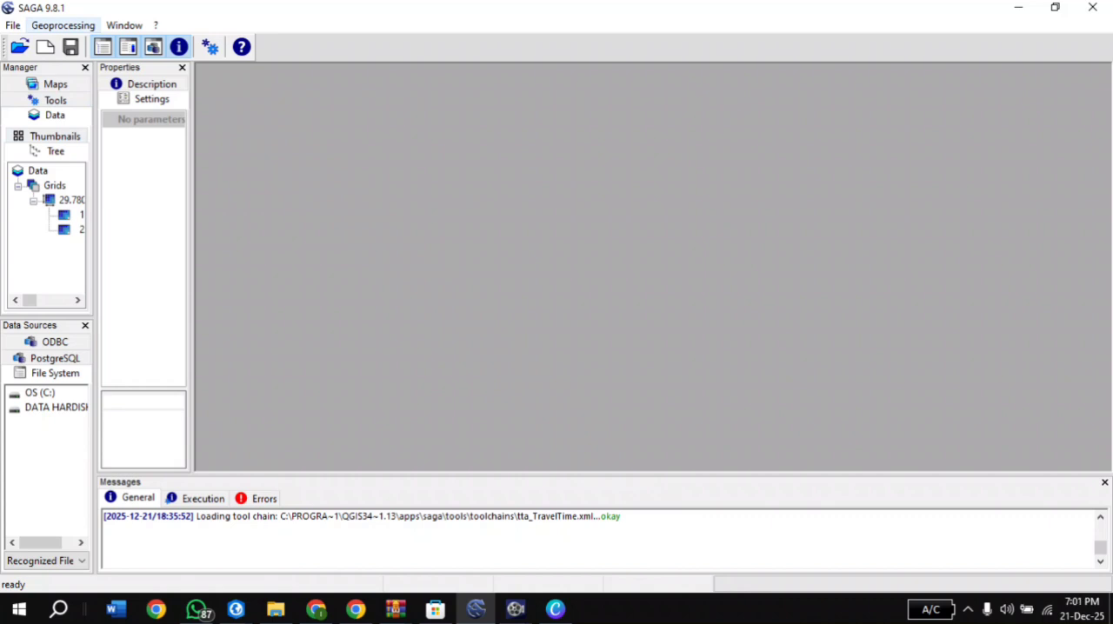
Start Reclassify Grid Values on the 29.780160 grid system, with DEM_Lembata as input and a newly created output grid
click(63, 26)
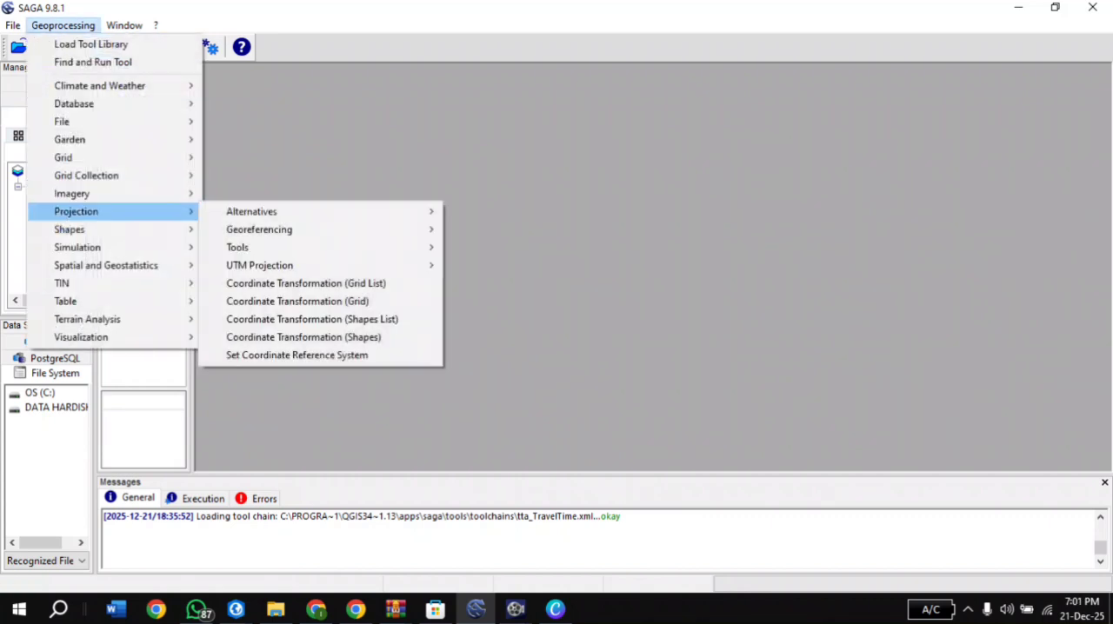
mouse_move(95, 122)
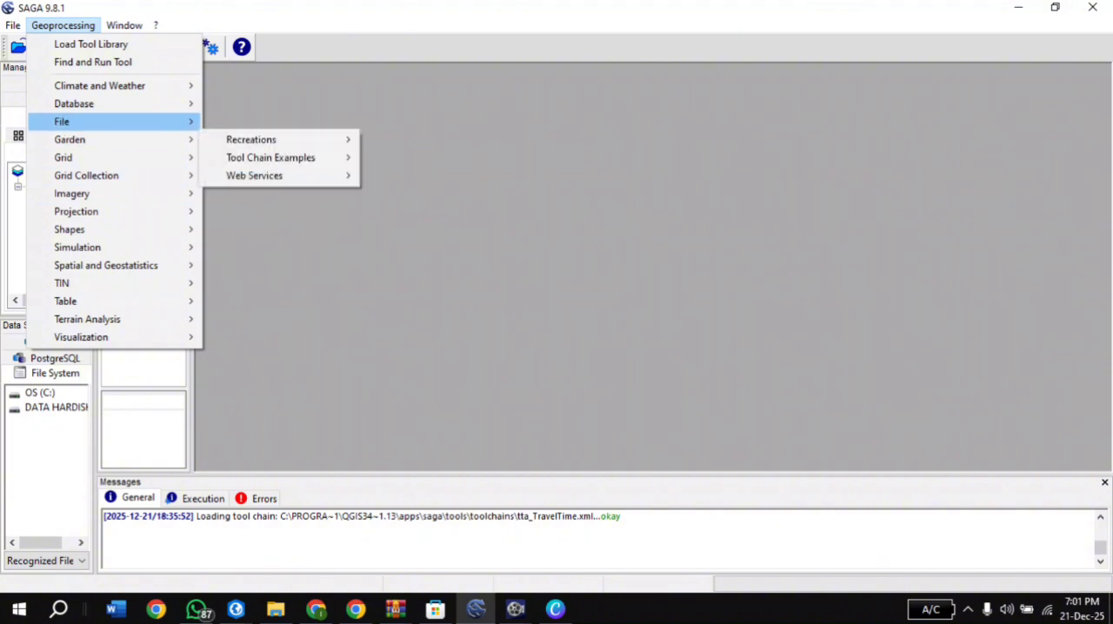
mouse_move(87, 157)
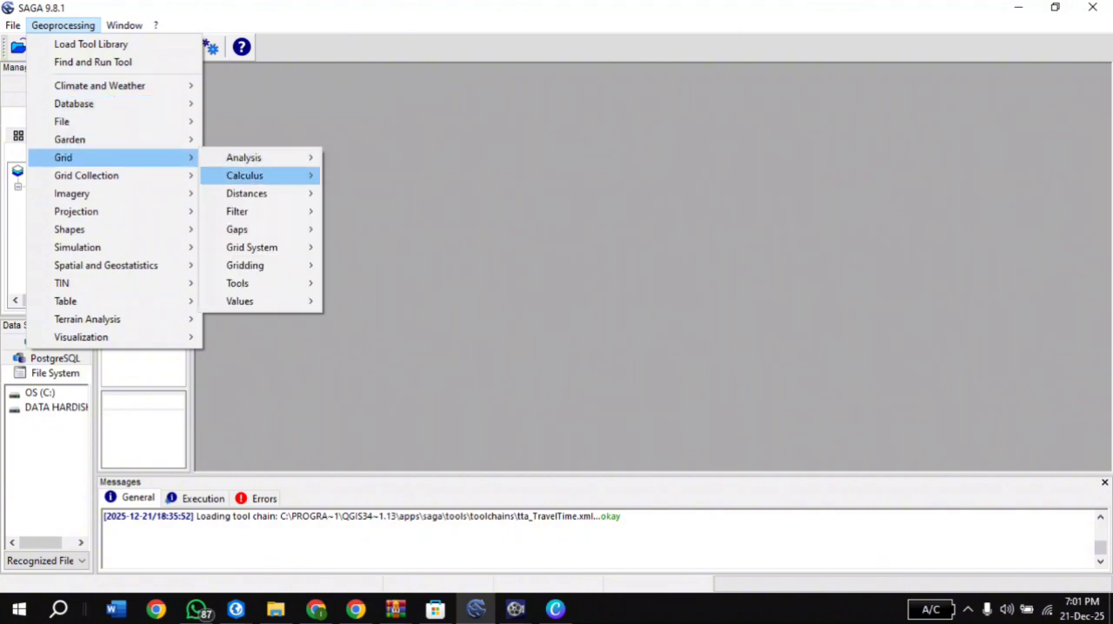
mouse_move(239, 301)
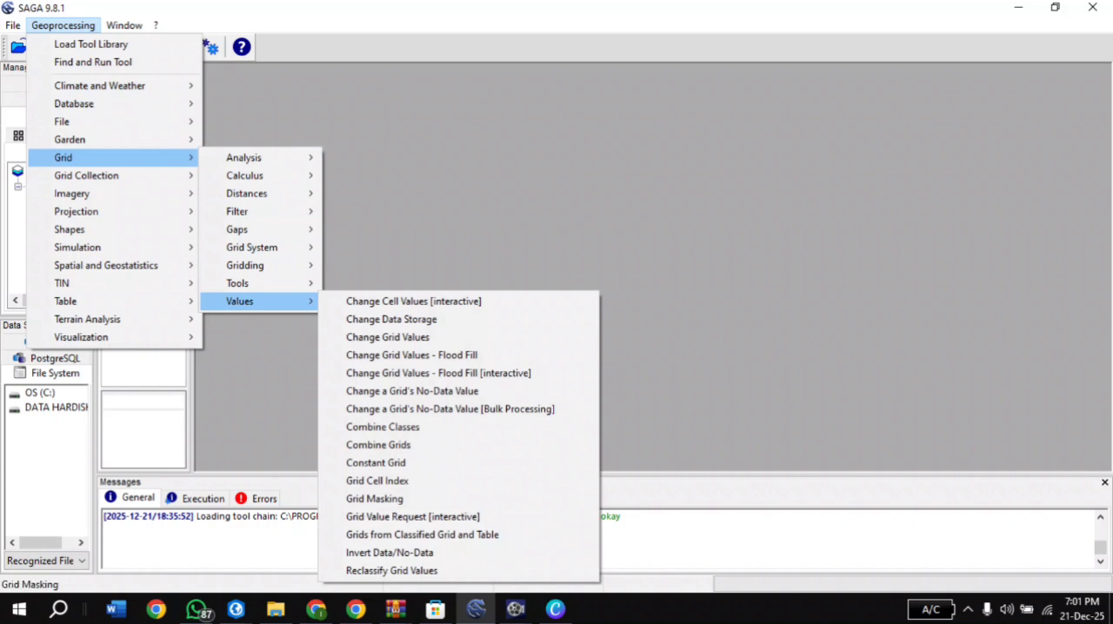
click(391, 570)
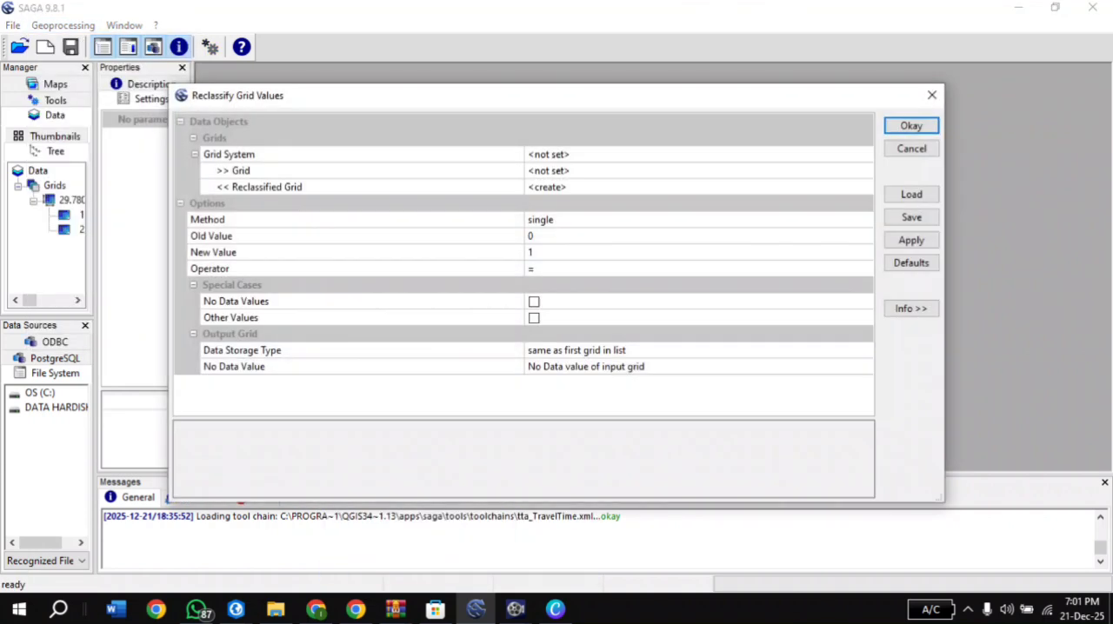
click(644, 155)
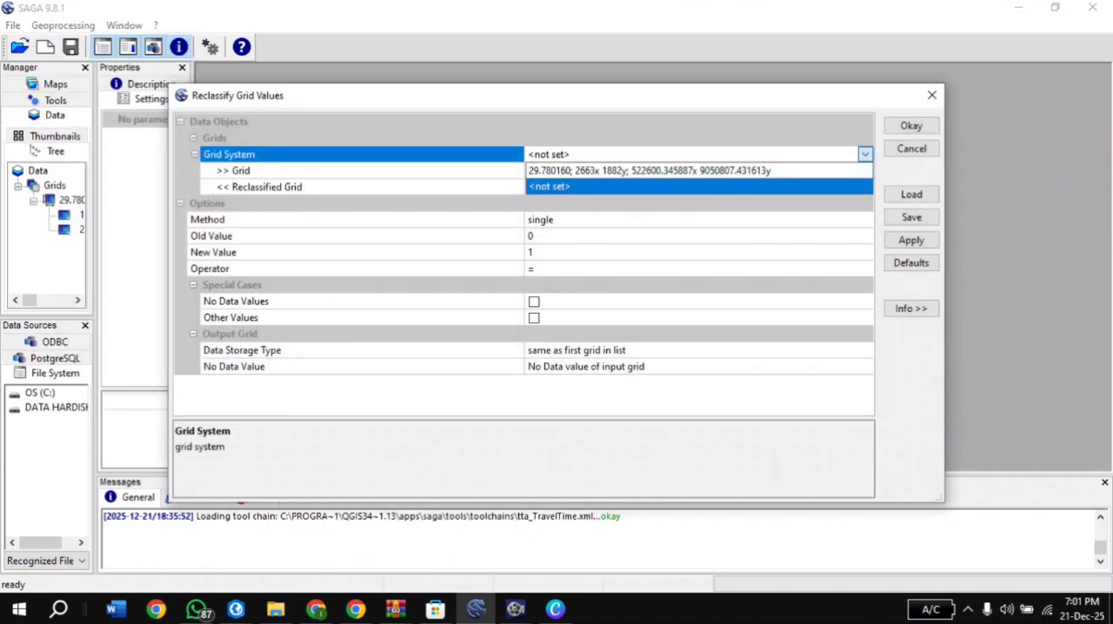
click(643, 170)
click(643, 170)
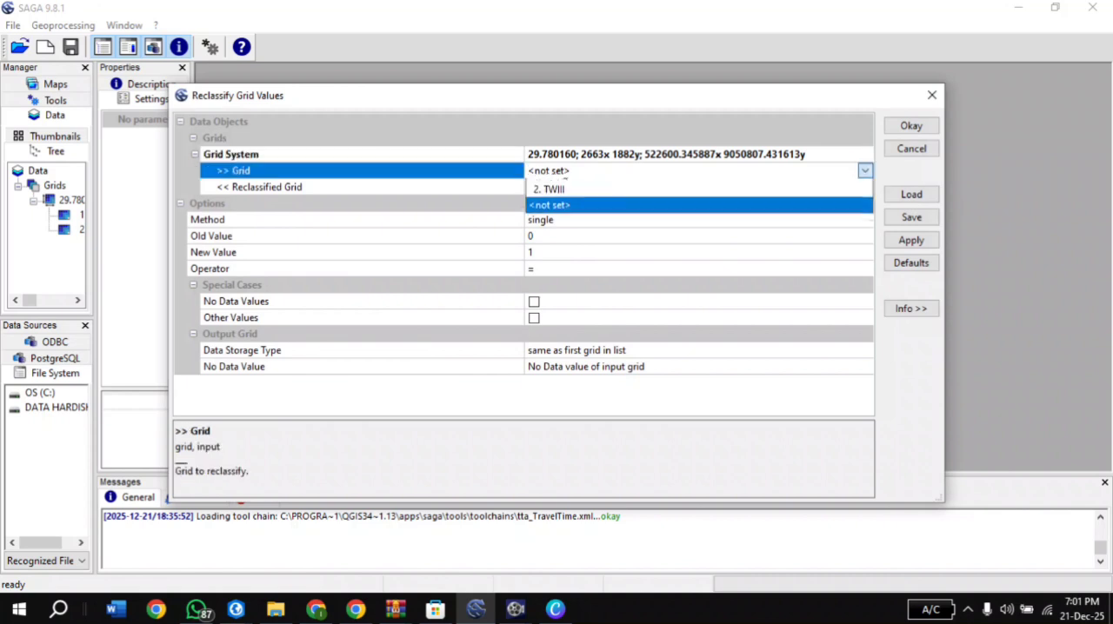
click(608, 187)
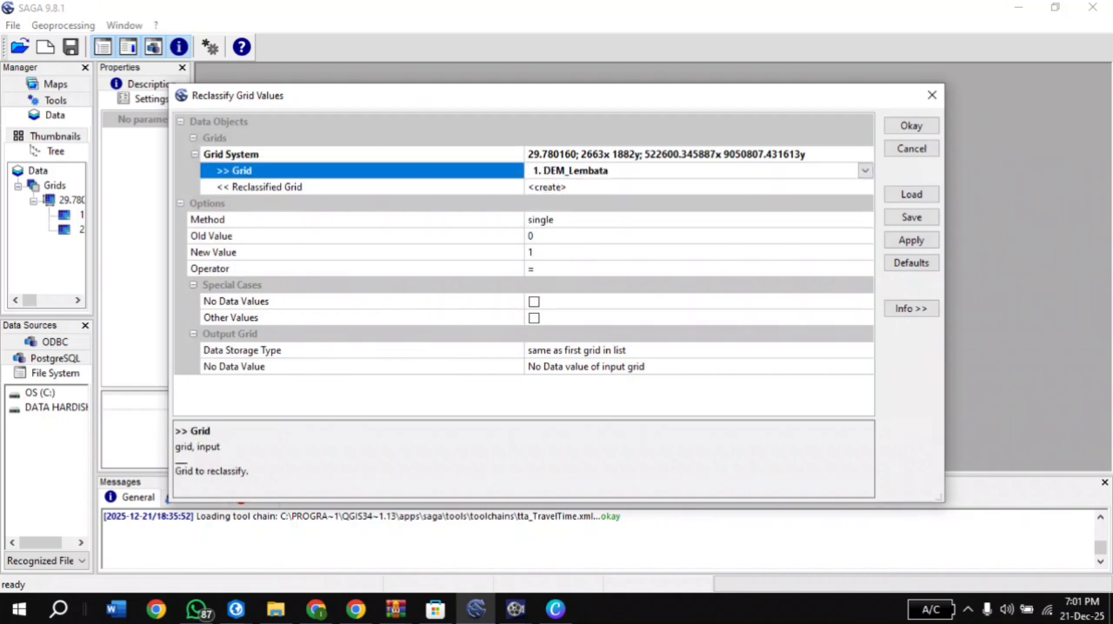
click(609, 187)
click(609, 234)
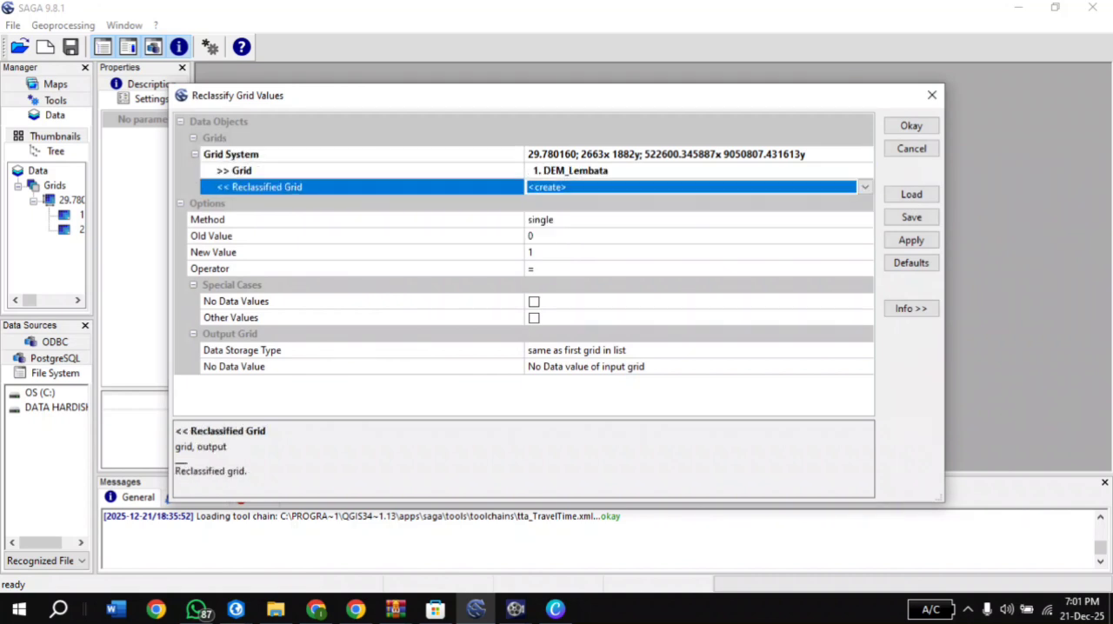
Set the reclassification method to simple table and add a third row to its lookup table
click(608, 220)
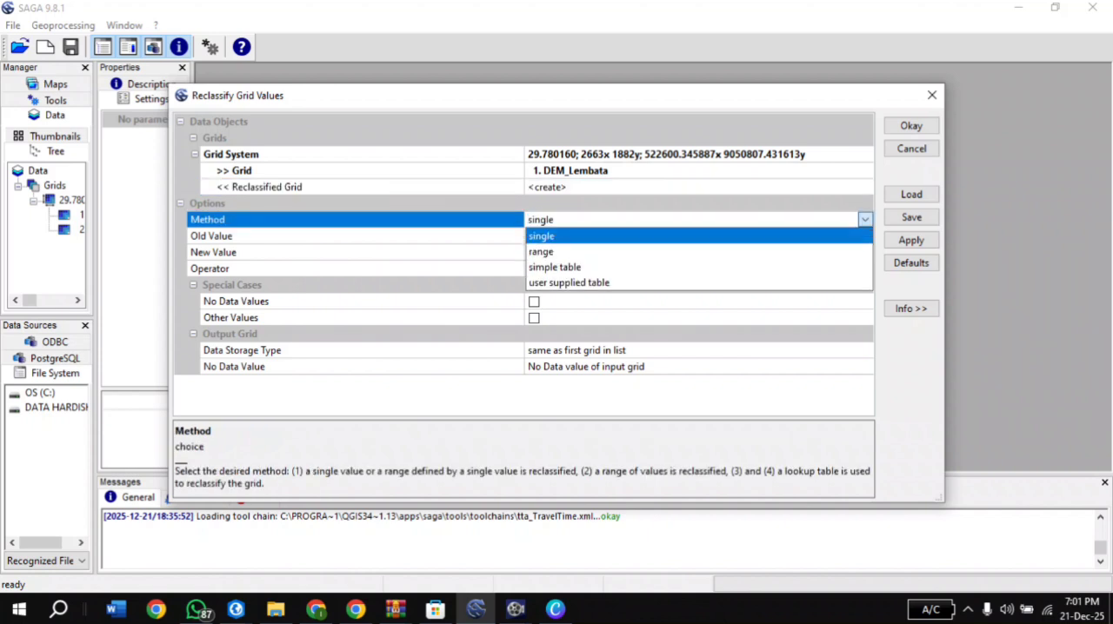
click(609, 267)
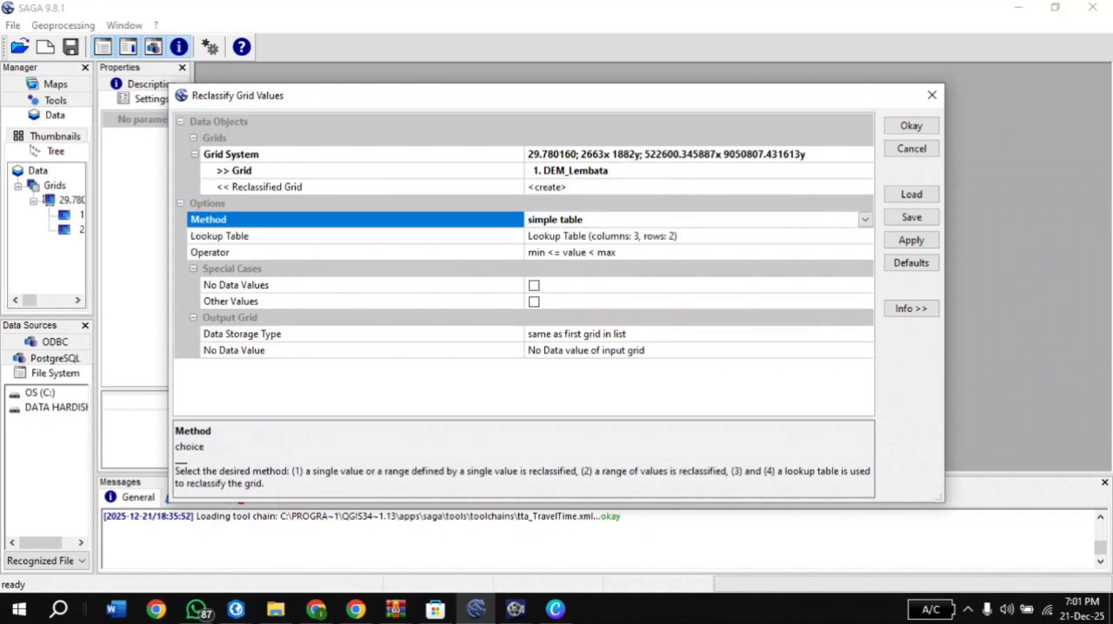
click(609, 237)
click(863, 236)
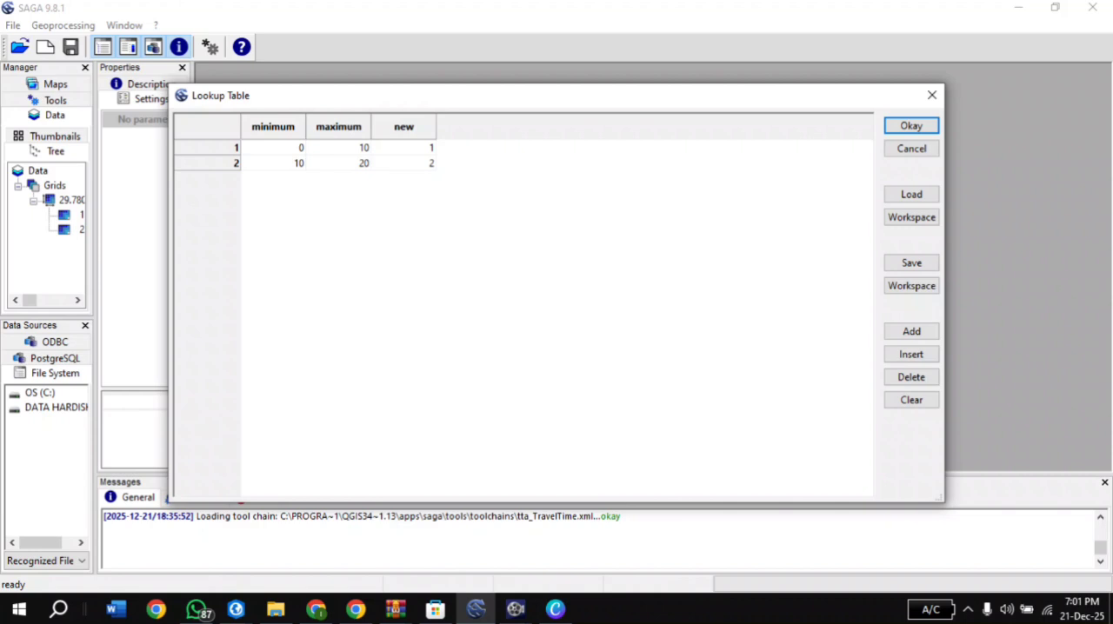
click(911, 332)
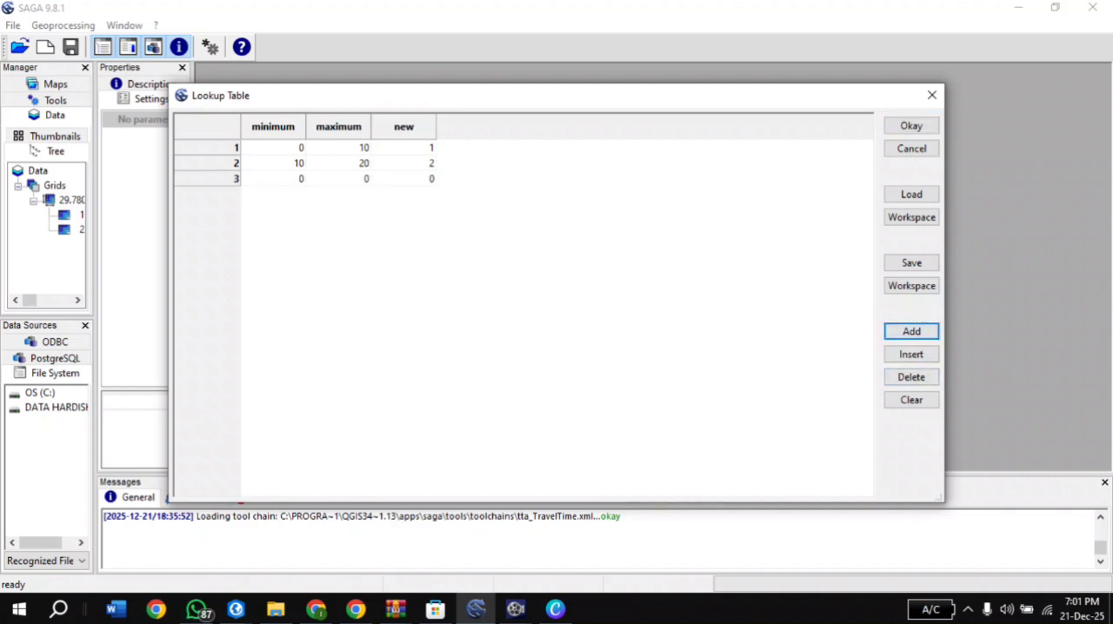
Set the first lookup row's range to 0–300 and the second row's to 300–500
double_click(273, 148)
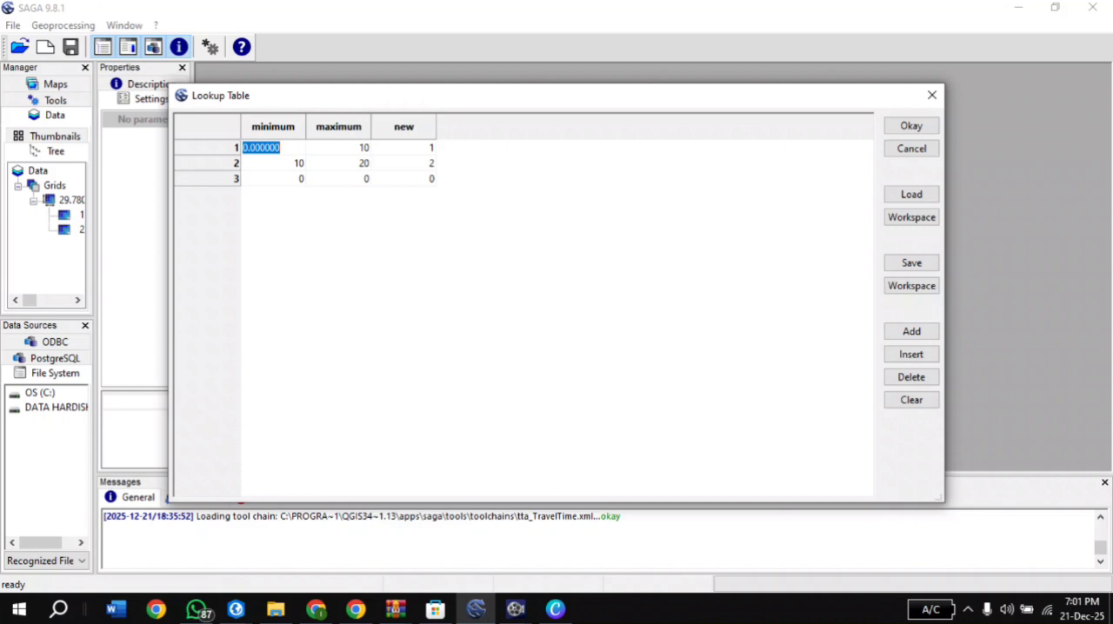
text(0)
double_click(338, 148)
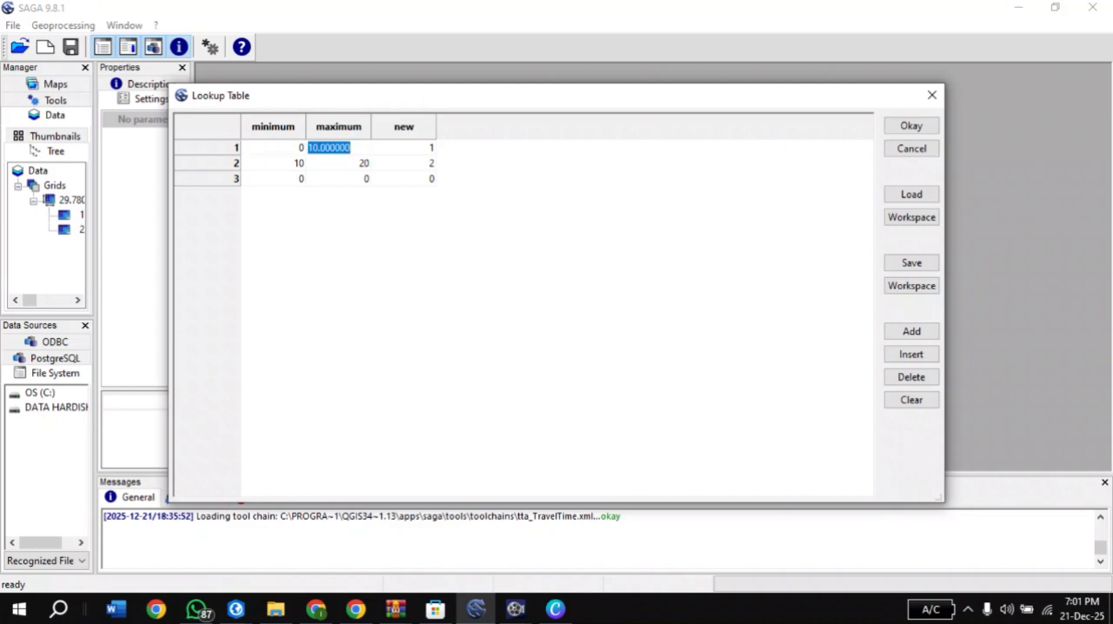
text(300)
double_click(273, 163)
text(300)
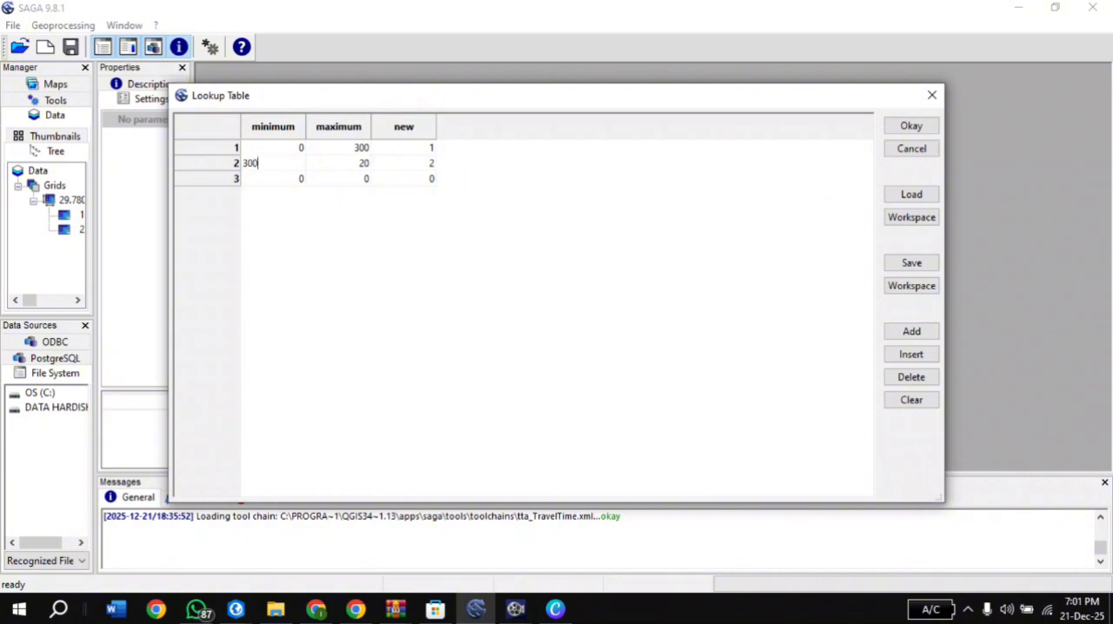
double_click(338, 164)
text(500)
Set the third lookup row's range to 500–2000 and accept the table
double_click(273, 179)
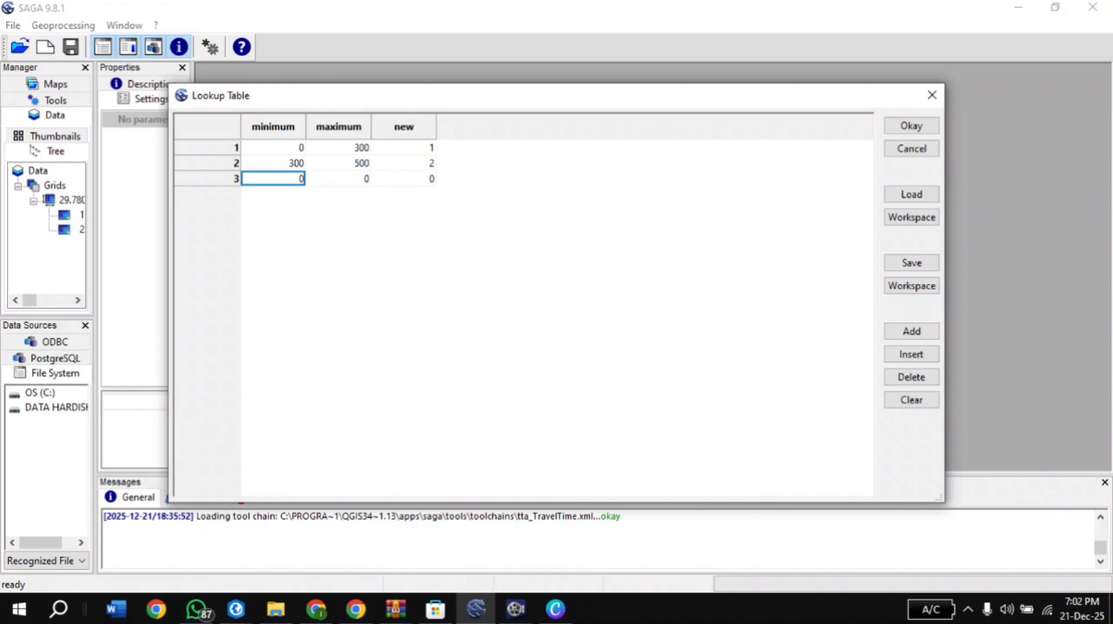
text(500)
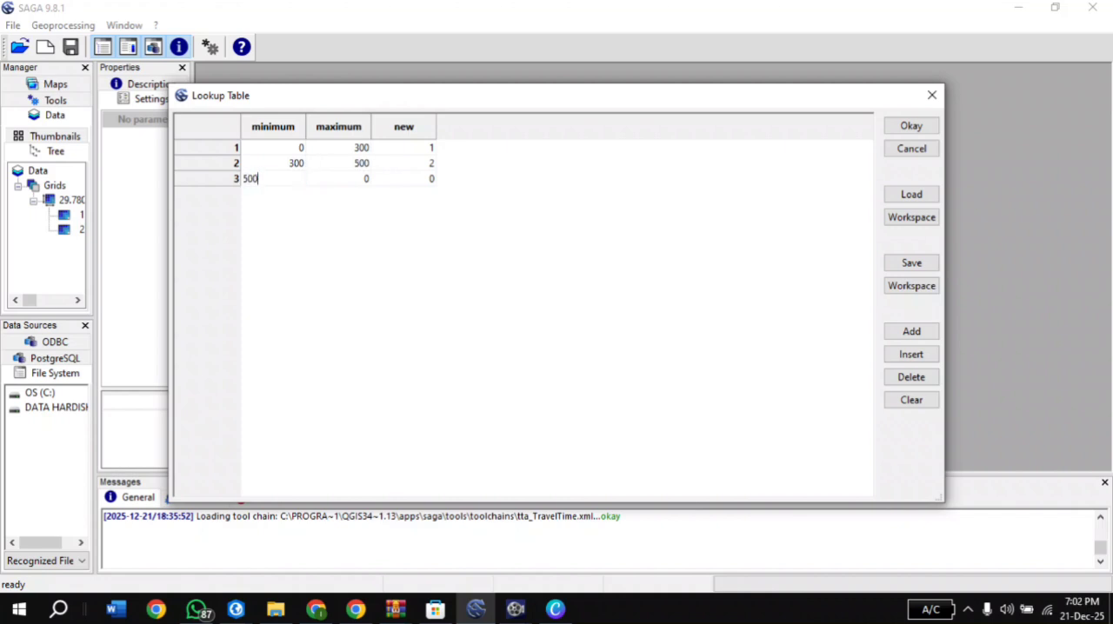
key(Return)
double_click(339, 179)
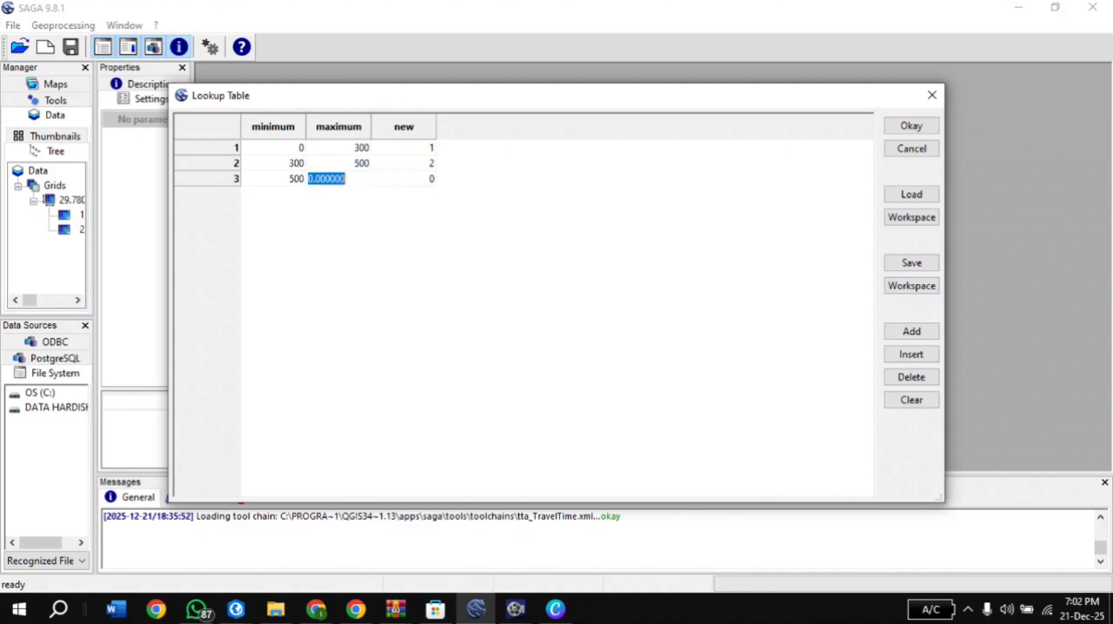
text(2000)
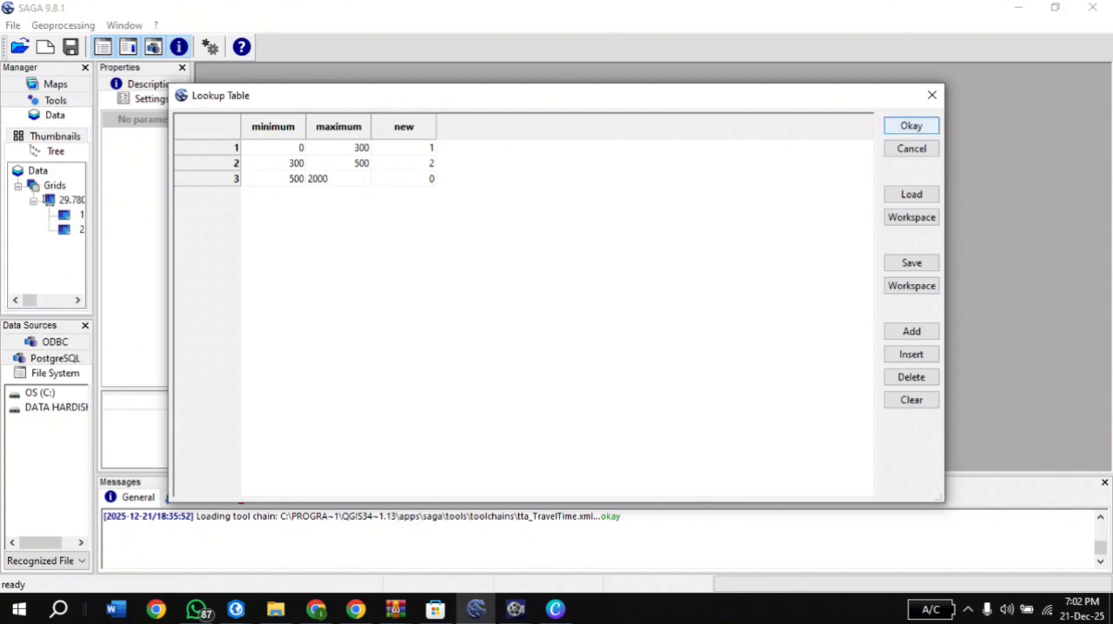
click(911, 126)
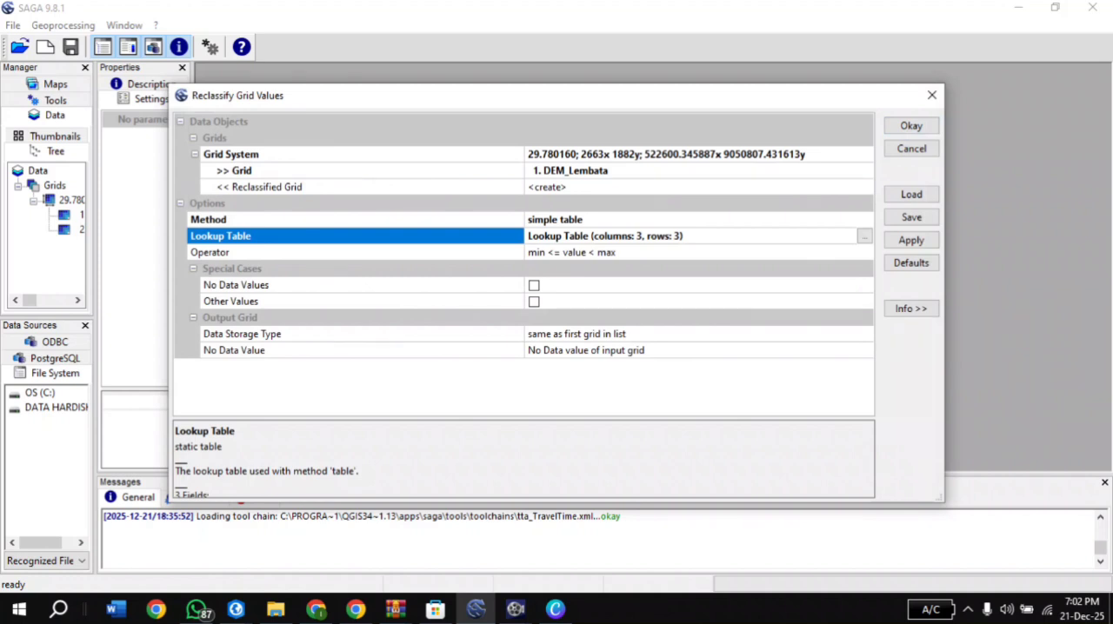
Assign new value 3 to the 0–300 range and 1 to the 500–2000 range, and run the DEM_Lembata reclassification
click(864, 236)
double_click(404, 147)
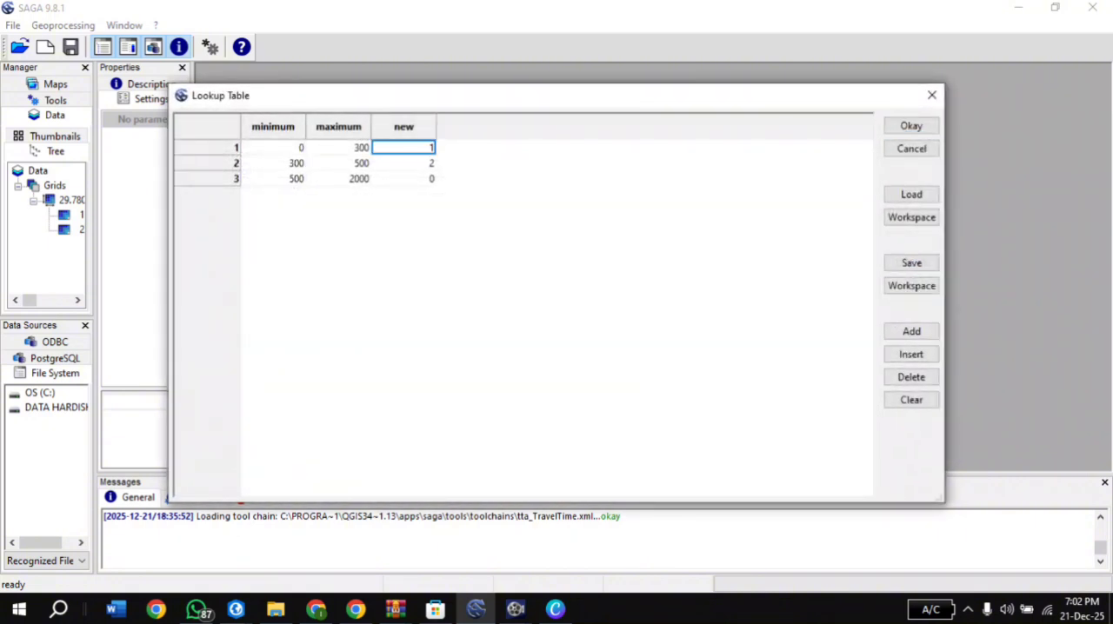
text(3)
double_click(403, 179)
text(1)
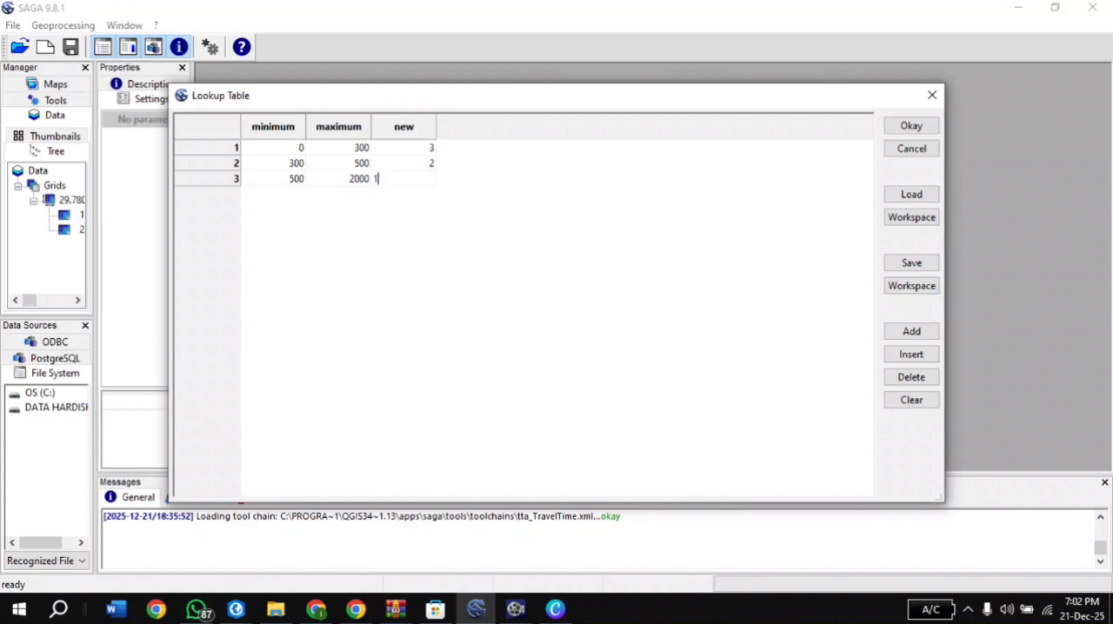
key(Return)
click(895, 126)
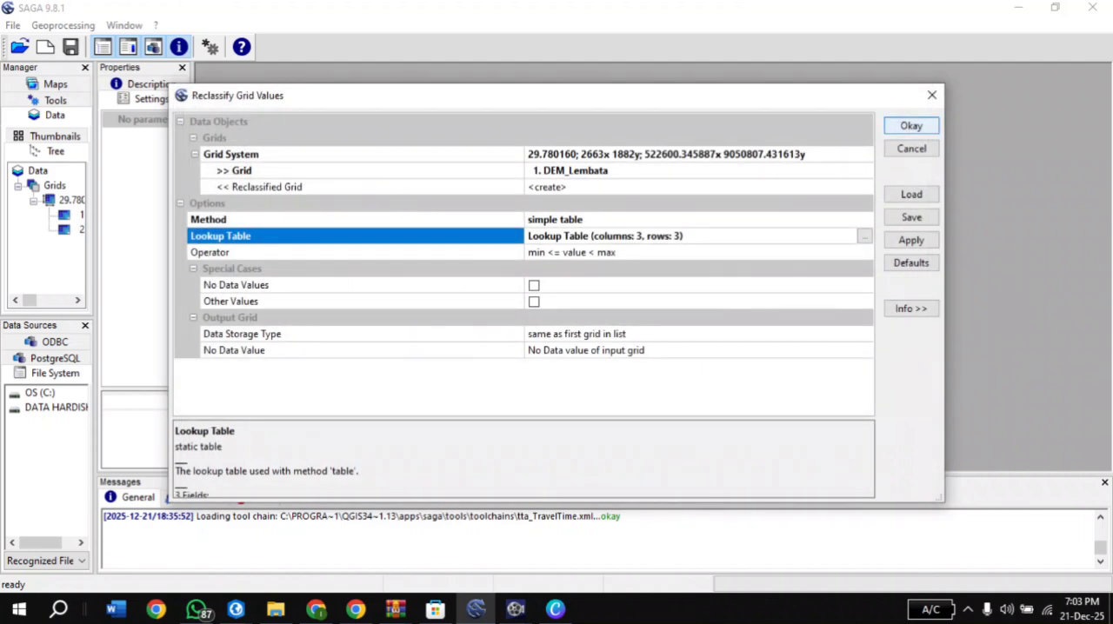
click(896, 126)
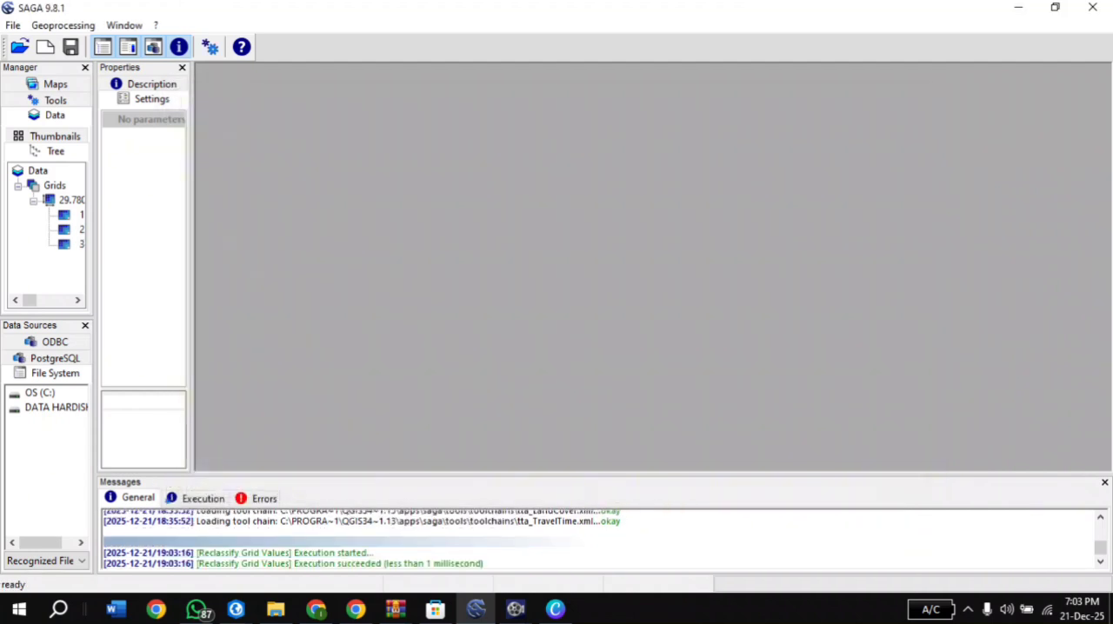
Set up another Reclassify Grid Values run with TWIII as the input grid and a newly created output grid
click(63, 25)
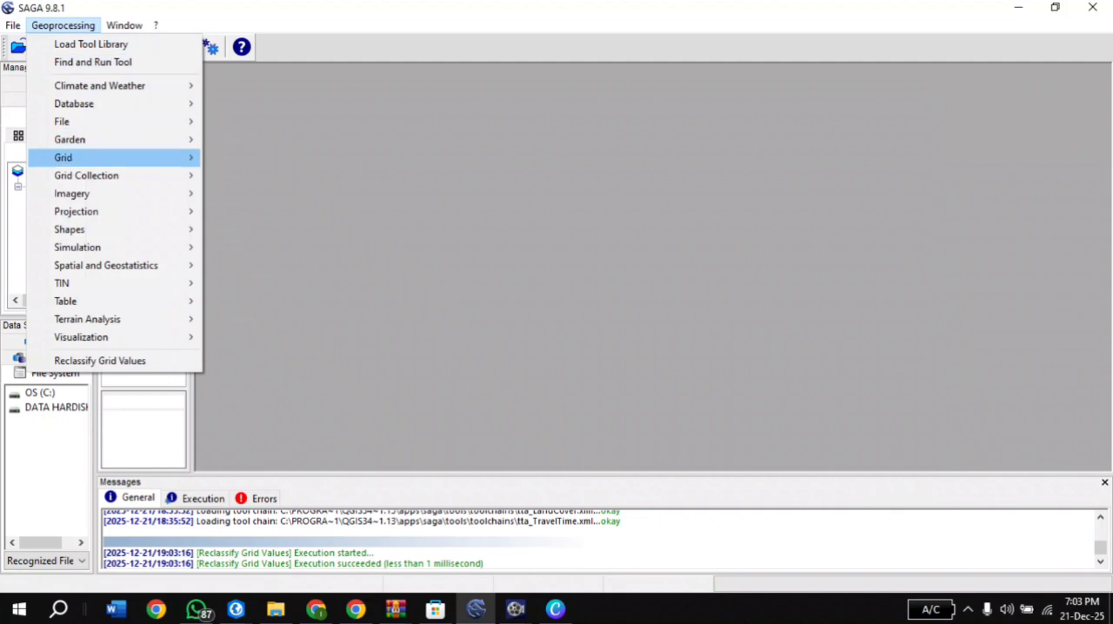
mouse_move(78, 158)
mouse_move(252, 300)
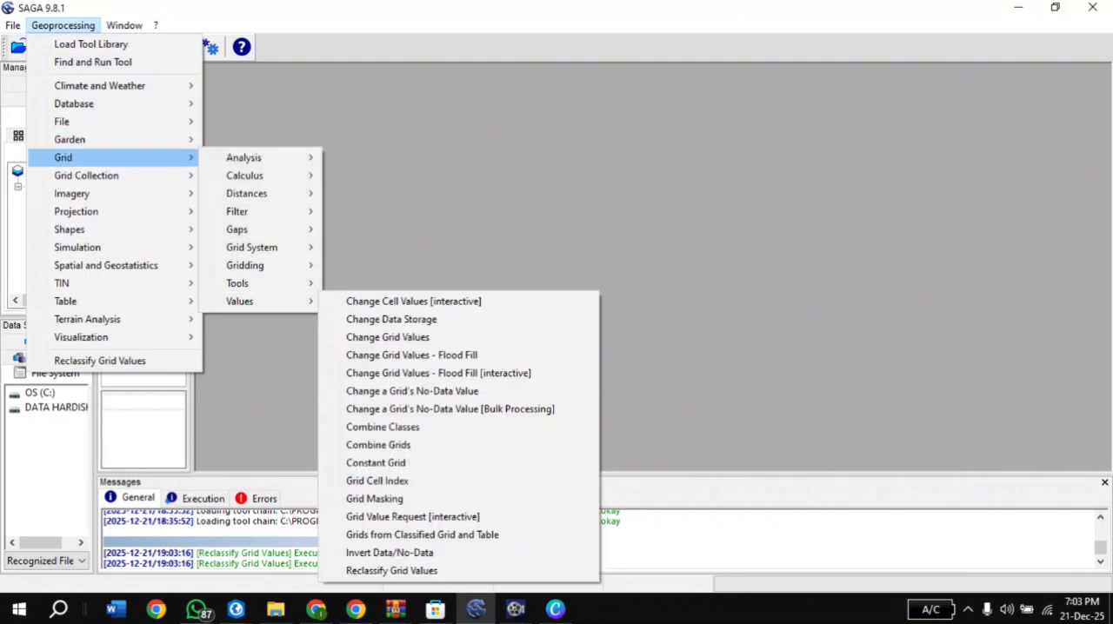
click(391, 570)
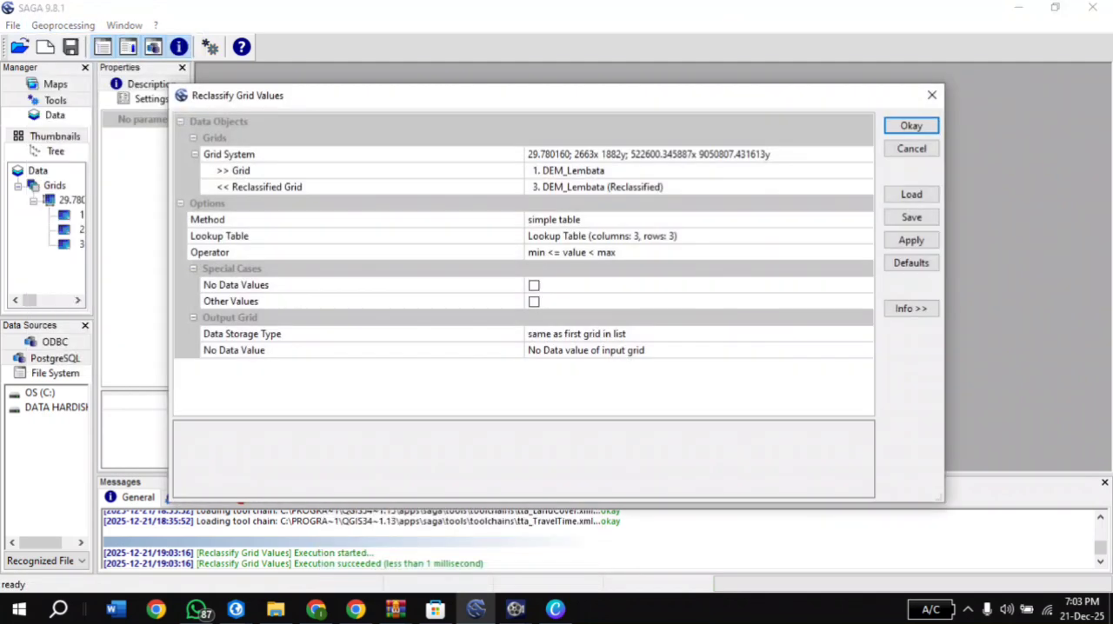
click(608, 171)
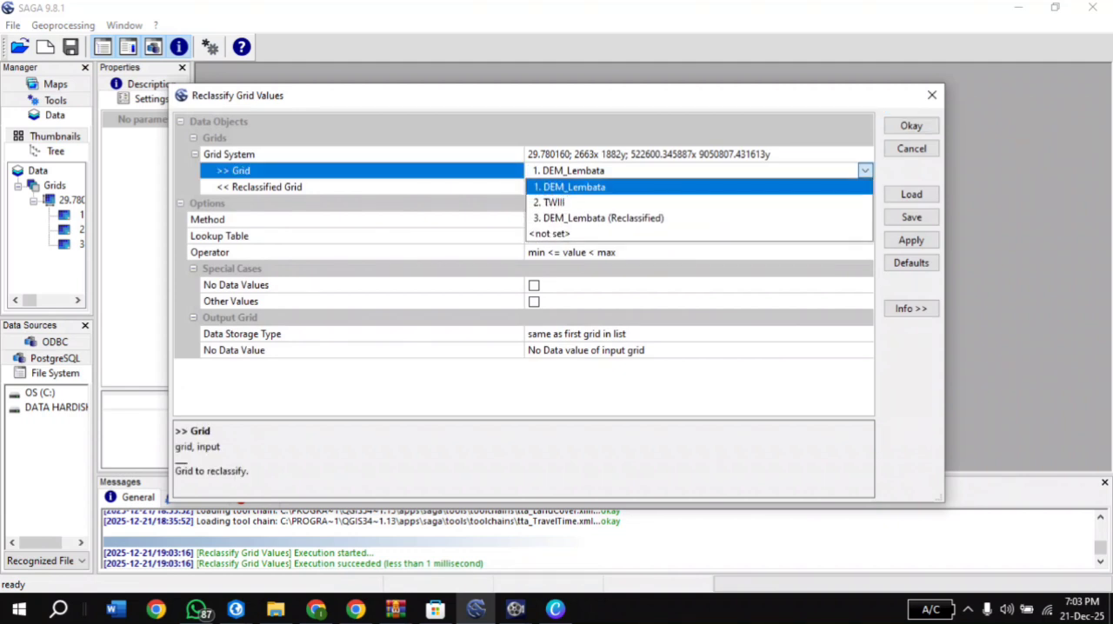
click(554, 203)
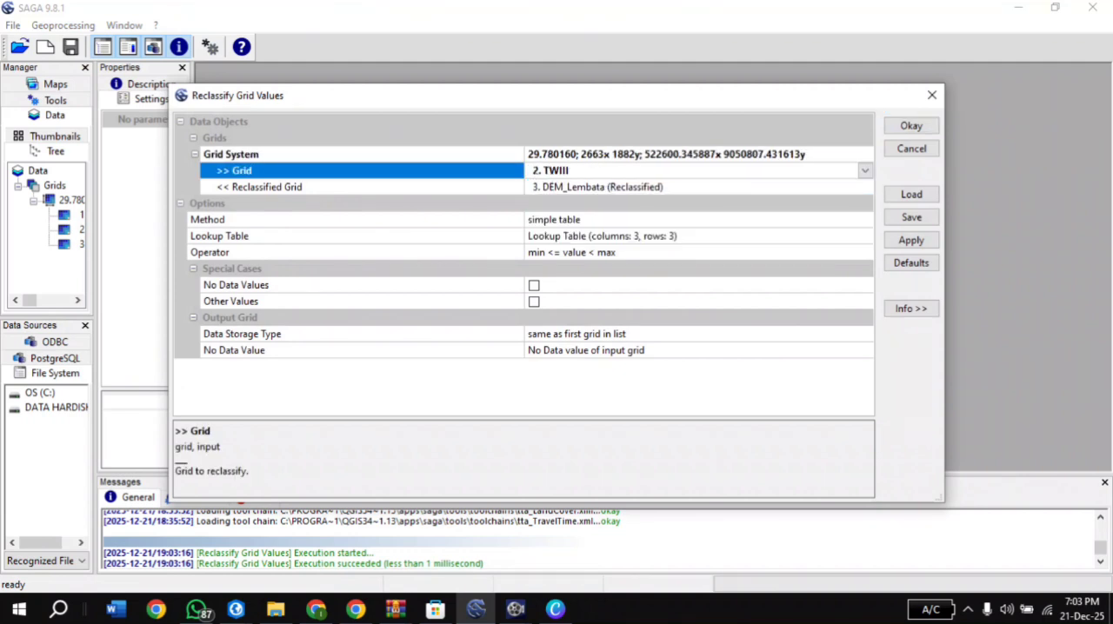
click(600, 187)
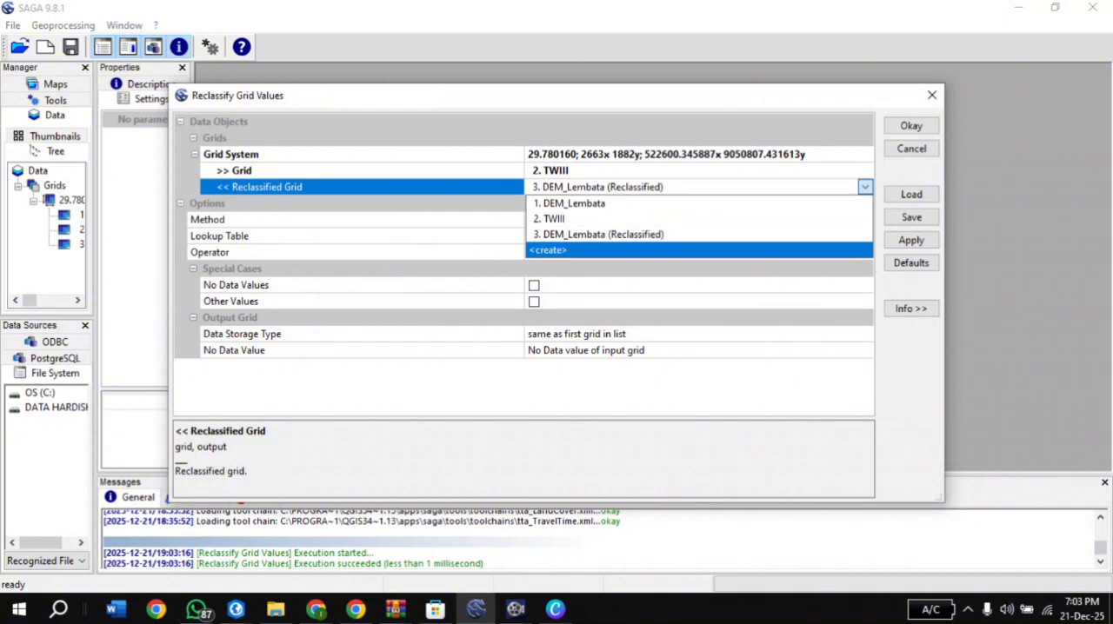
click(567, 250)
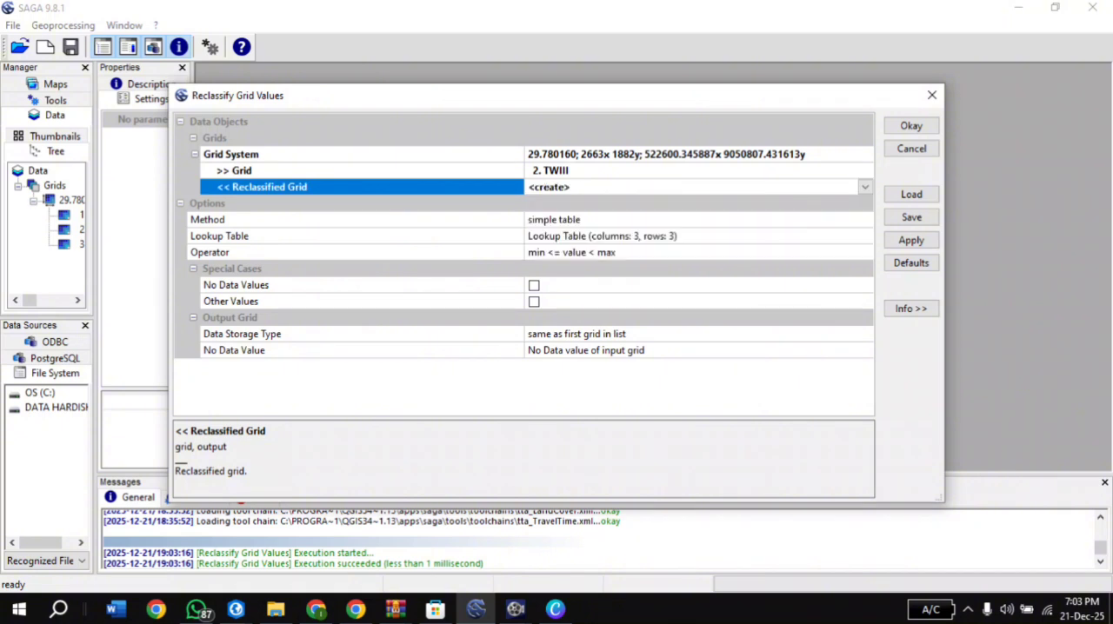
Set the first range in the TWIII lookup table to 0–6.5
click(602, 236)
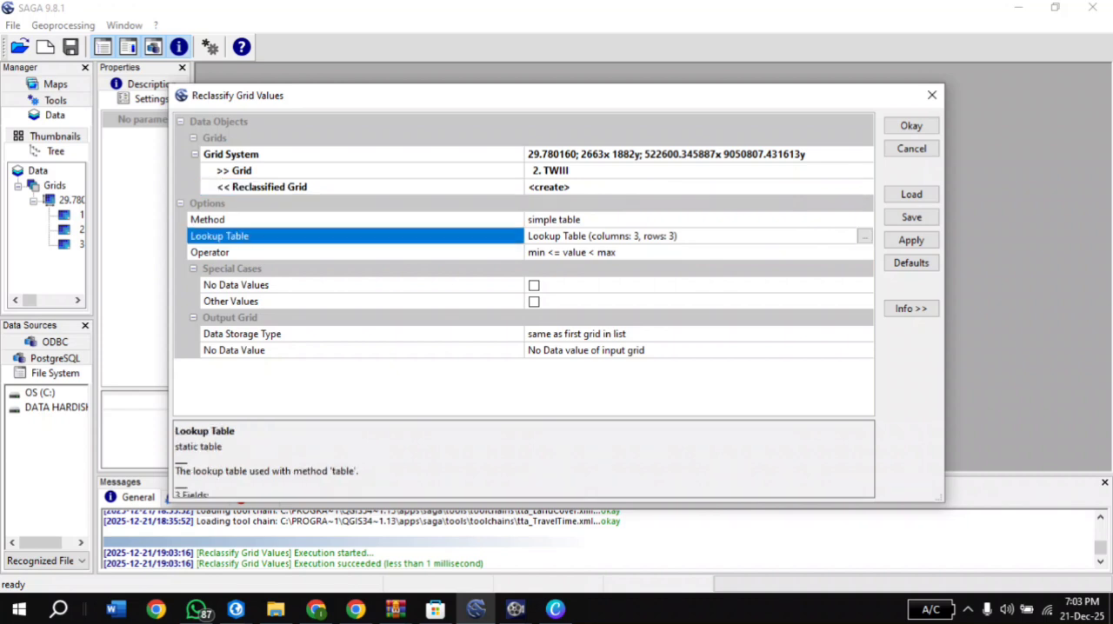
click(863, 236)
double_click(274, 148)
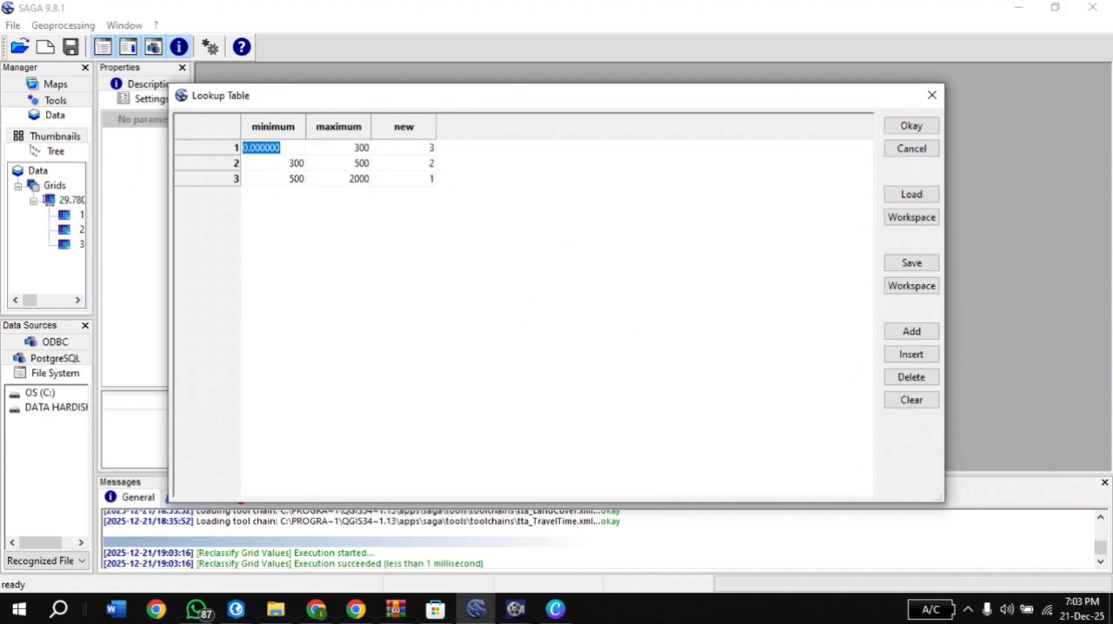
text(0)
double_click(339, 148)
text(6)
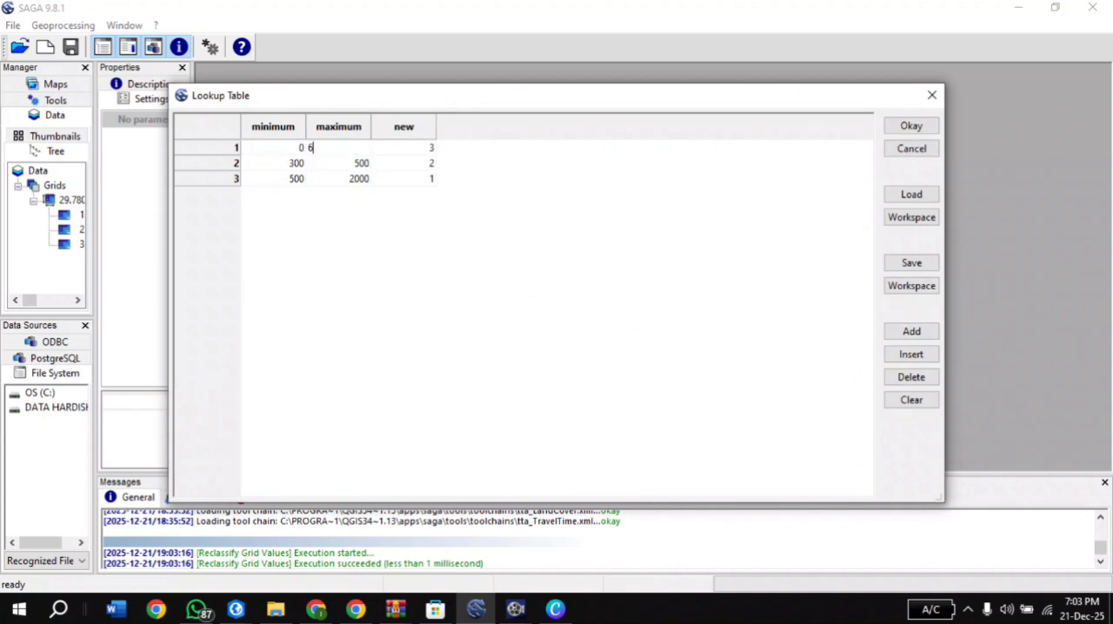
text(.5)
Set the second lookup row's range to 6.5–8.5 and the third row's to 8.5–25
double_click(273, 163)
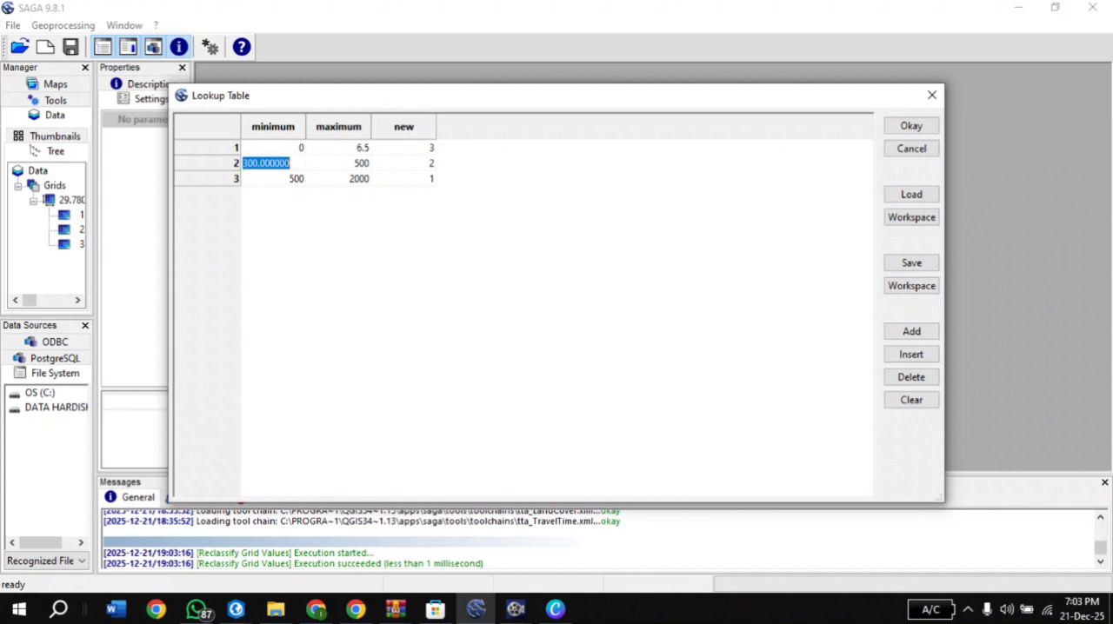
text(6.5)
double_click(338, 164)
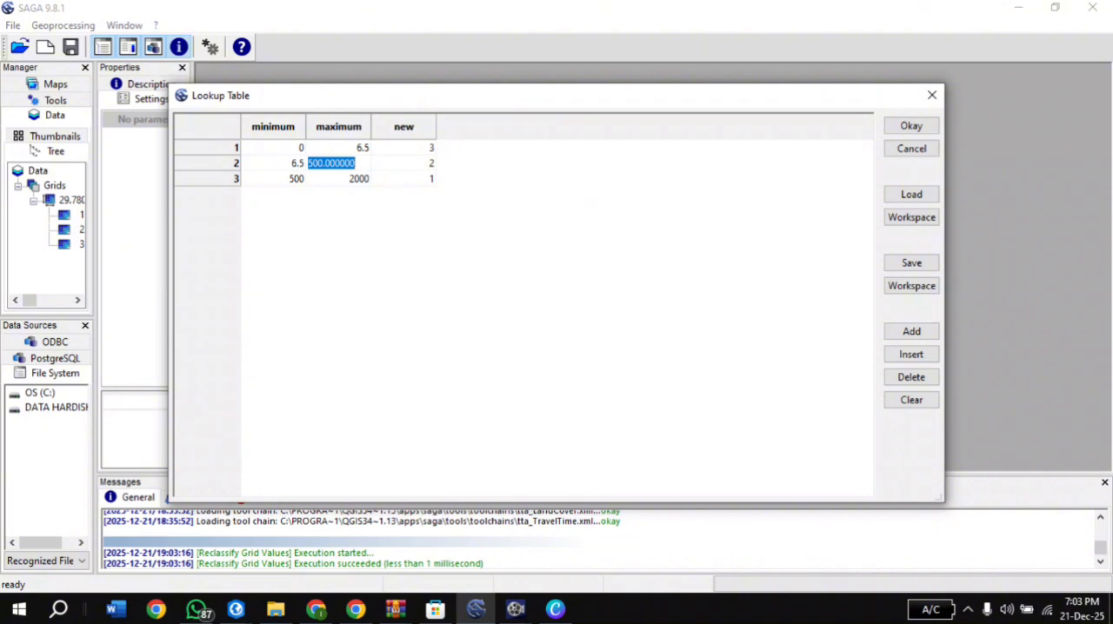
text(8.5)
double_click(273, 180)
text(8.5)
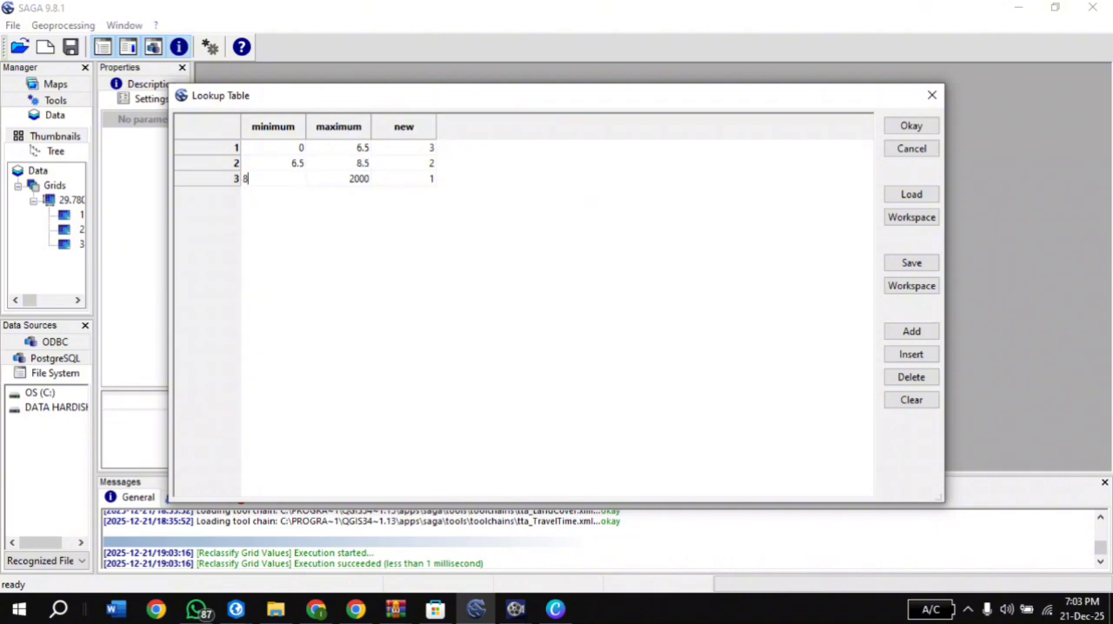
key(Tab)
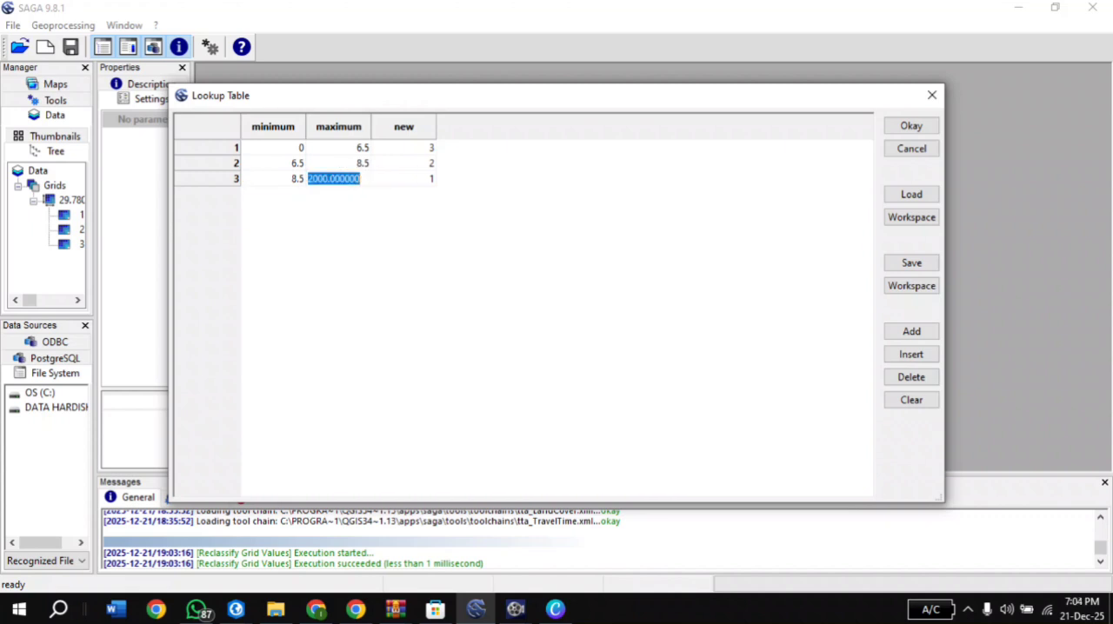
text(25)
key(Return)
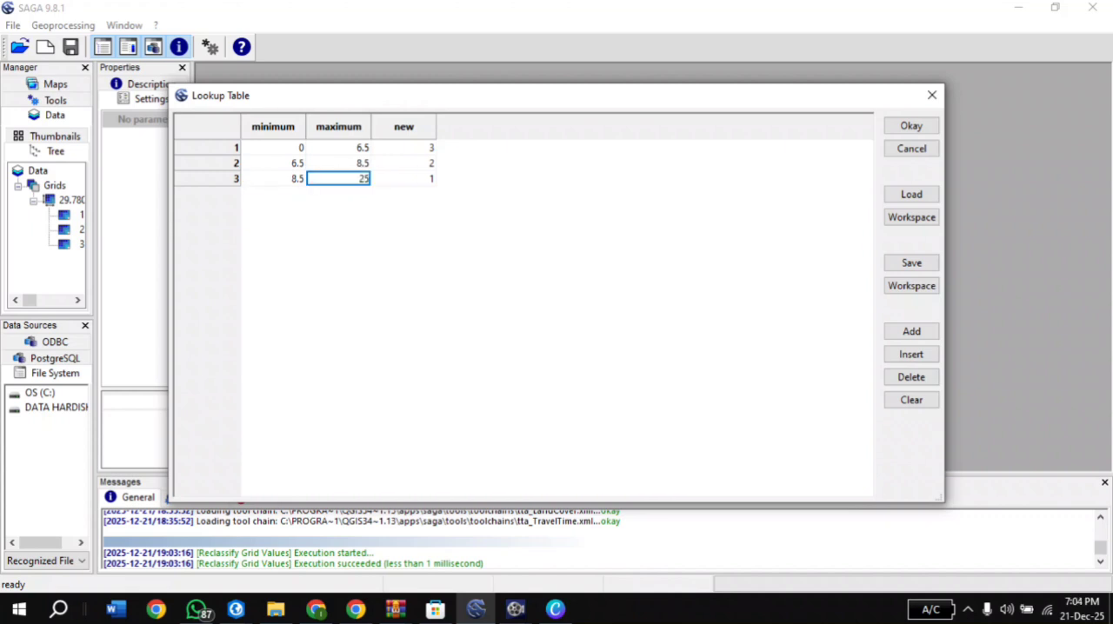
Assign new values 1, 2 and 3 to the three ranges in ascending order and run the TWIII reclassification
double_click(404, 148)
text(1)
key(Return)
click(404, 163)
text(2)
key(Return)
click(404, 179)
text(3)
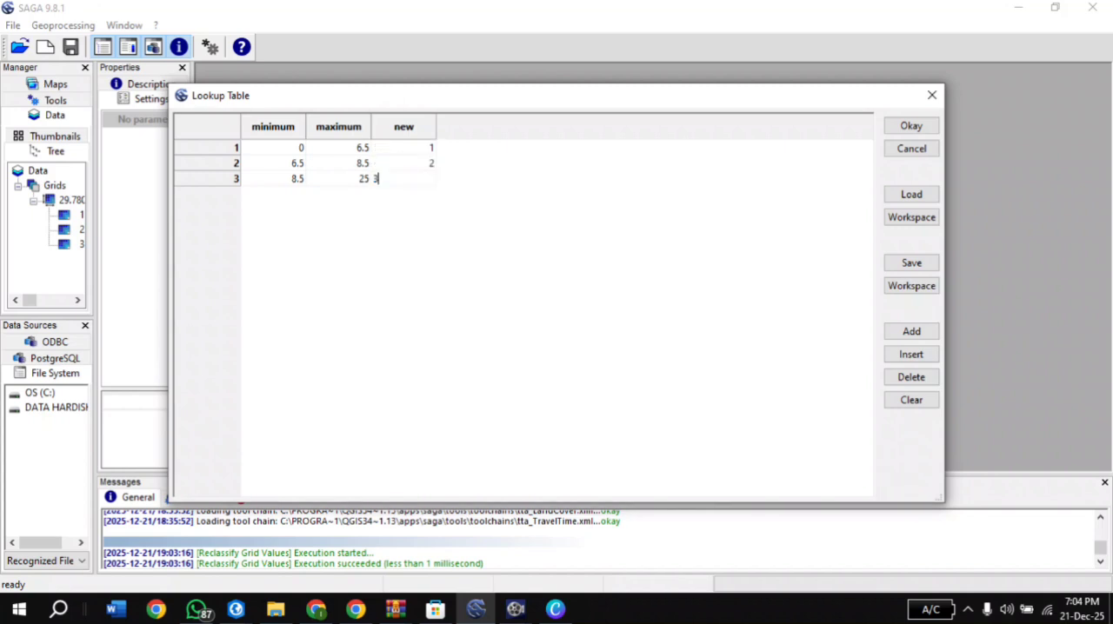
key(Return)
click(911, 125)
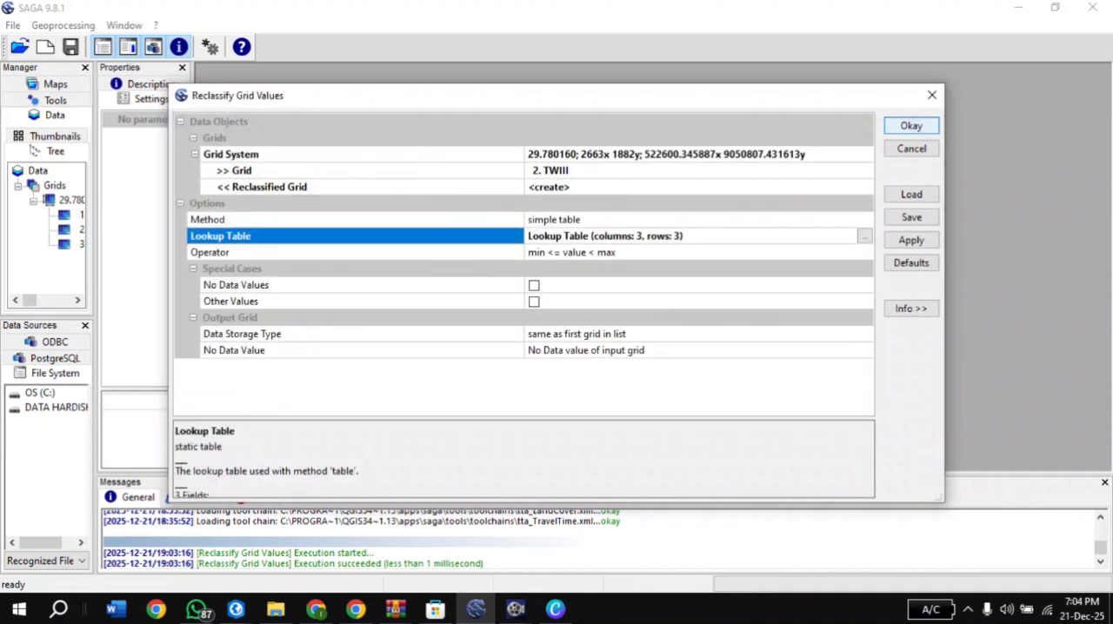
click(911, 125)
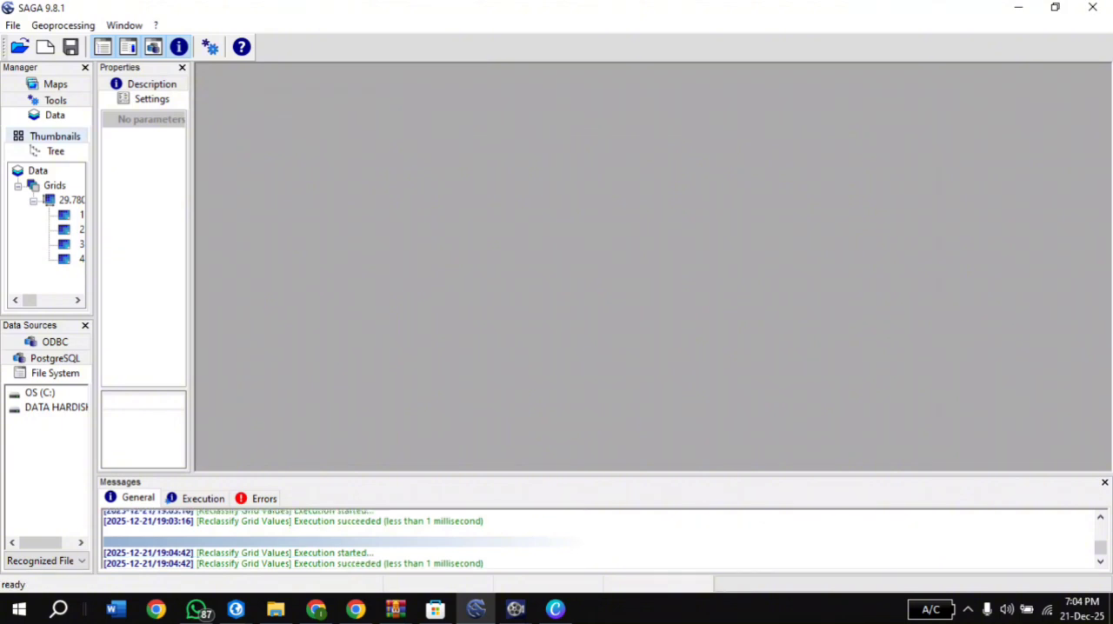
Start the Grid Calculator tool and set its grid system to the loaded 29.780160 system
click(62, 25)
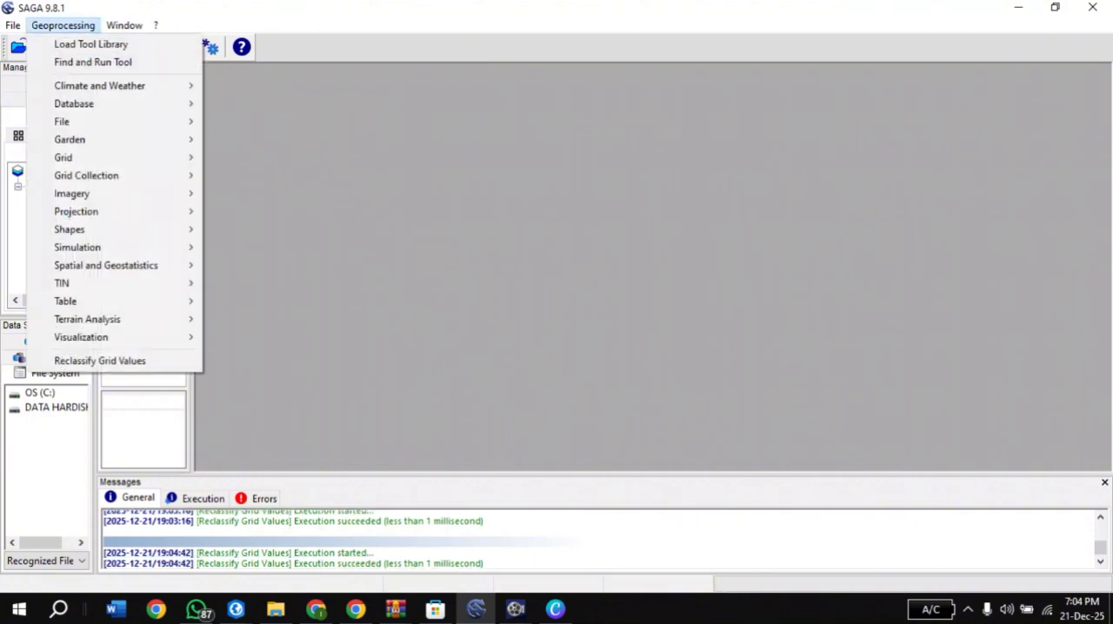
mouse_move(87, 157)
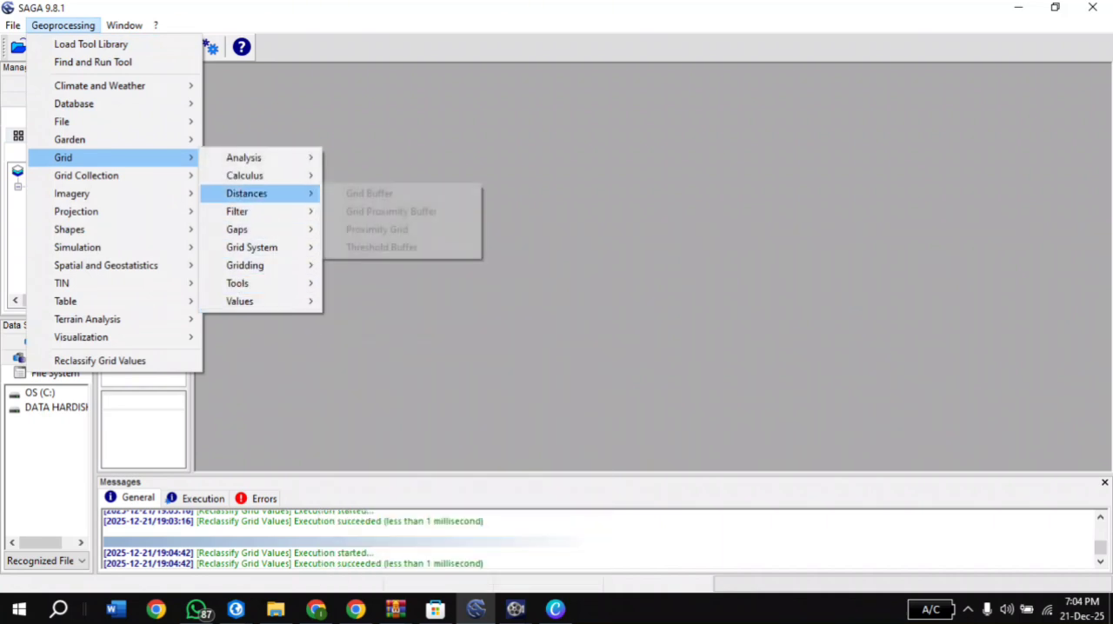
mouse_move(247, 176)
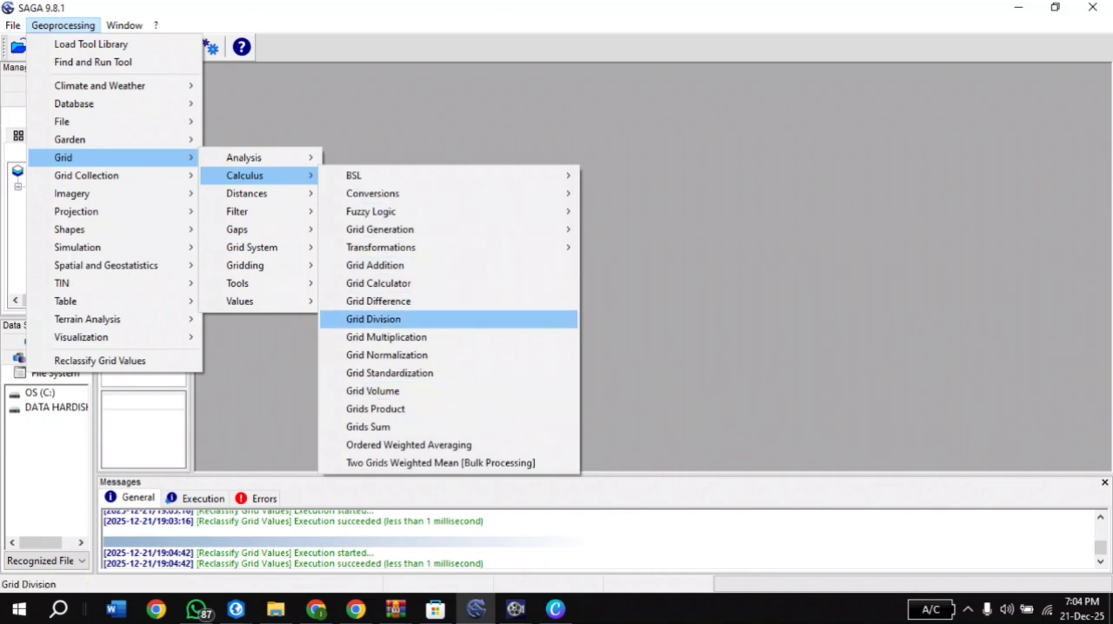
mouse_move(380, 247)
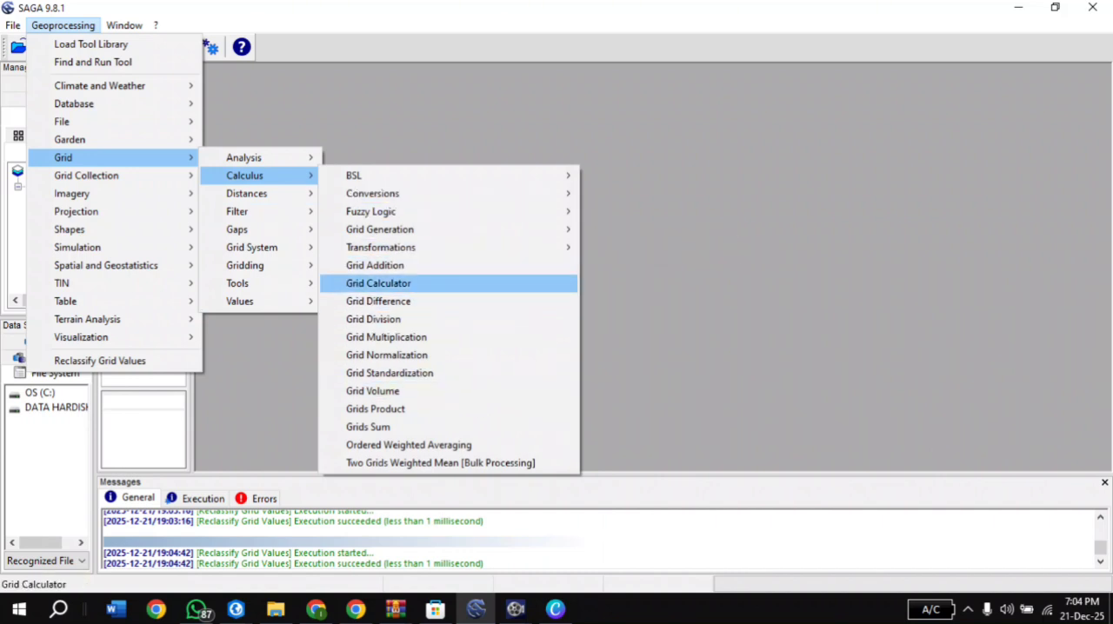
click(377, 284)
click(609, 155)
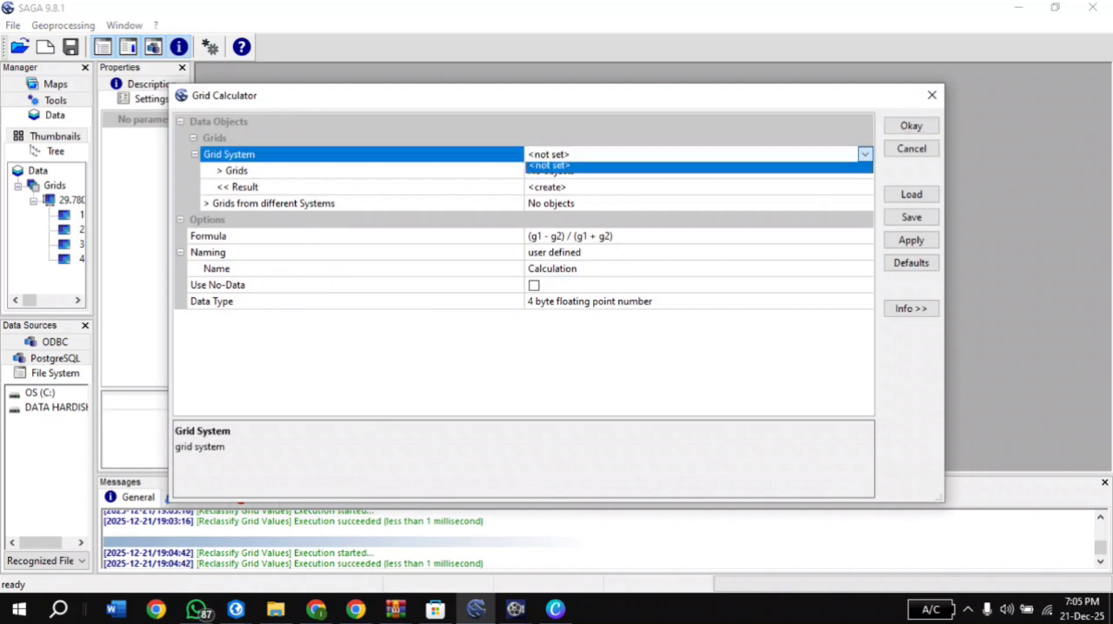
click(609, 171)
click(609, 171)
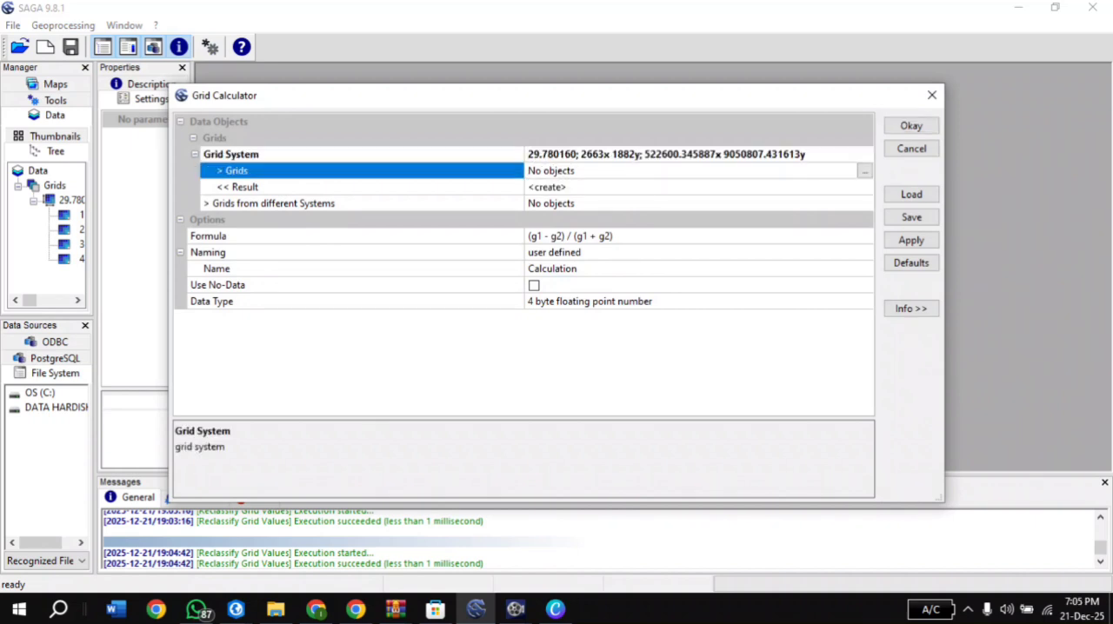
Add DEM_Lembata (Reclassified) and TWIII (Reclassified), in that order, as the calculator's input grids
click(864, 171)
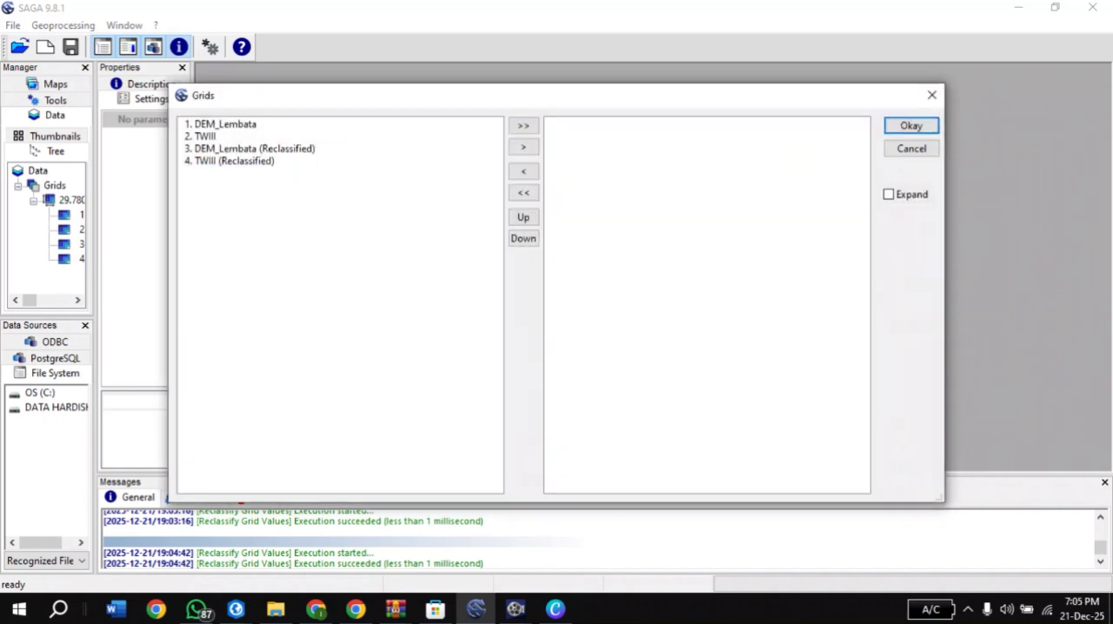
click(254, 149)
click(524, 147)
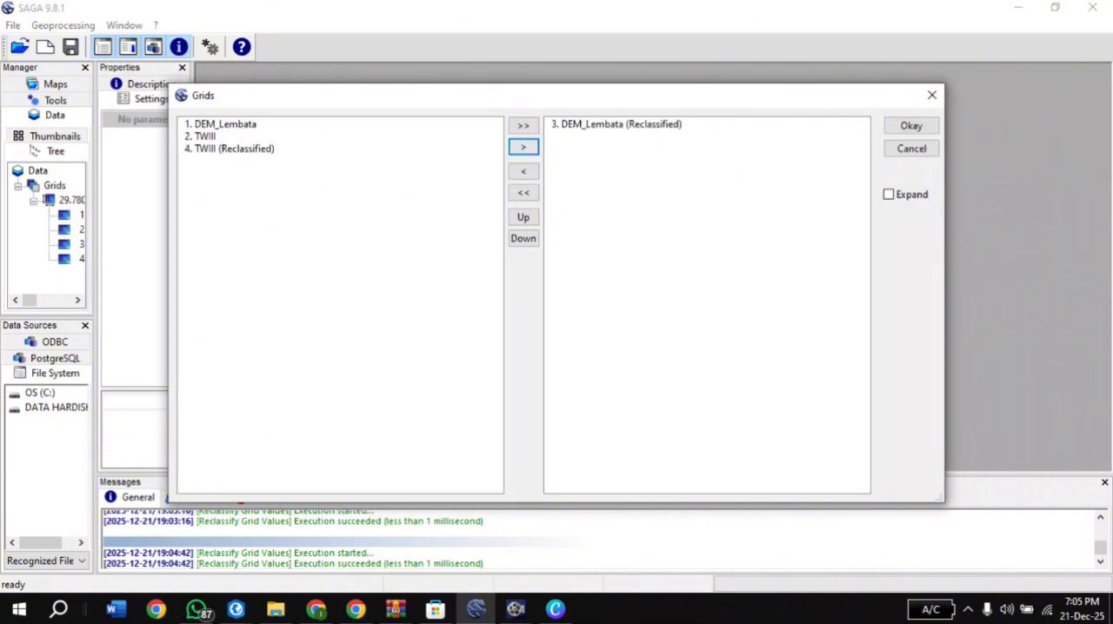
click(235, 149)
click(524, 147)
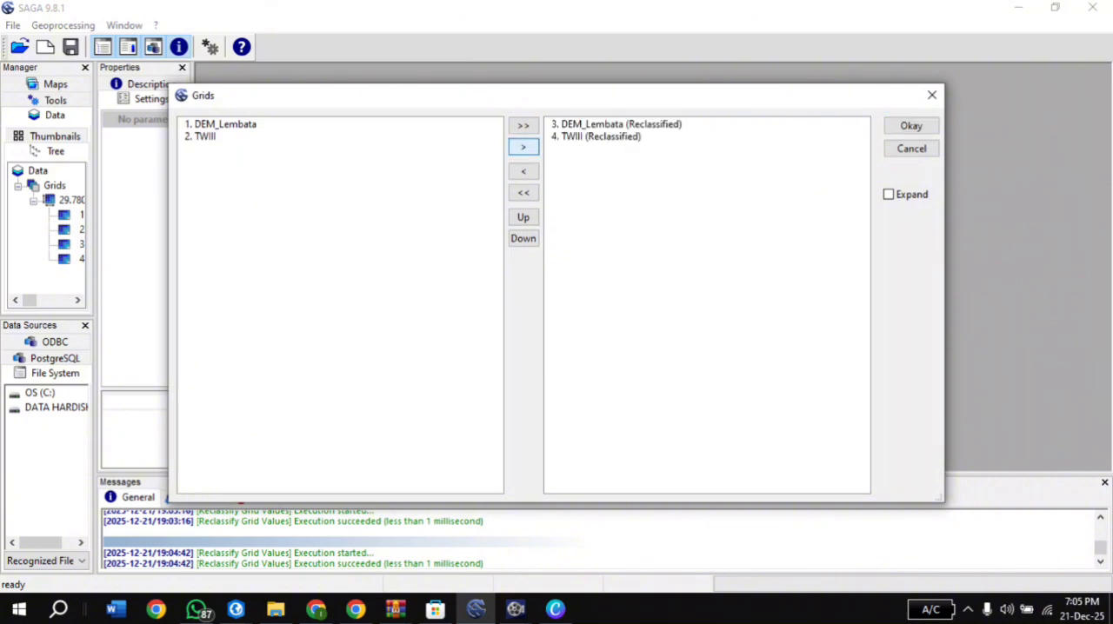
click(911, 125)
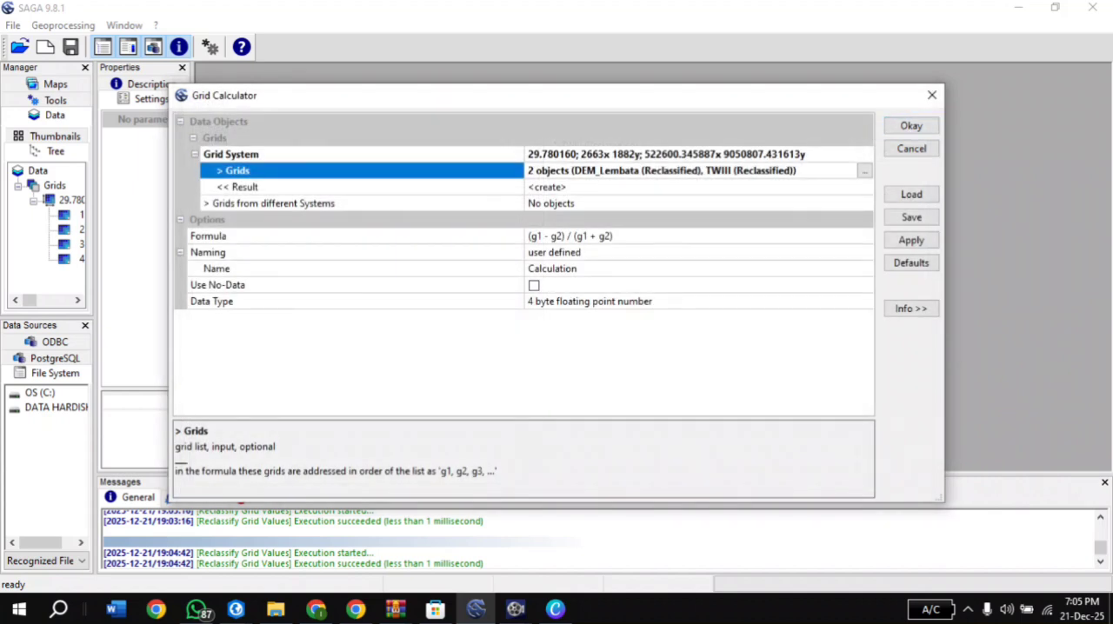
Replace the calculator formula with (g1 +g2)/2 to average the two reclassified grids
click(613, 237)
click(864, 236)
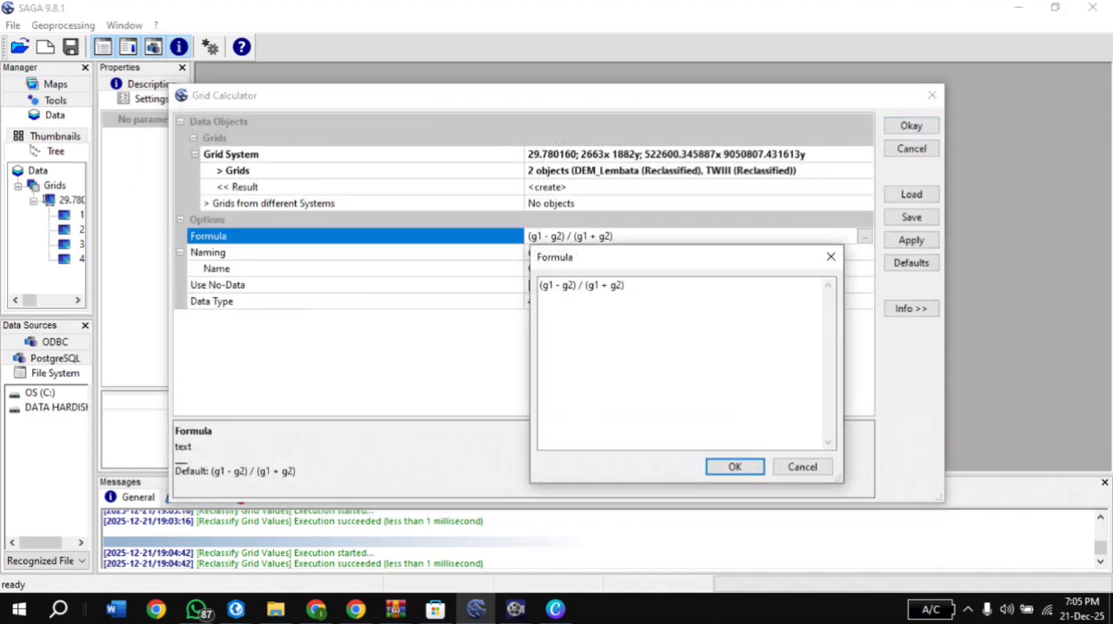
key(BackSpace)
key(BackSpace)
key(BackSpace)
key(BackSpace)
key(BackSpace)
key(BackSpace)
key(BackSpace)
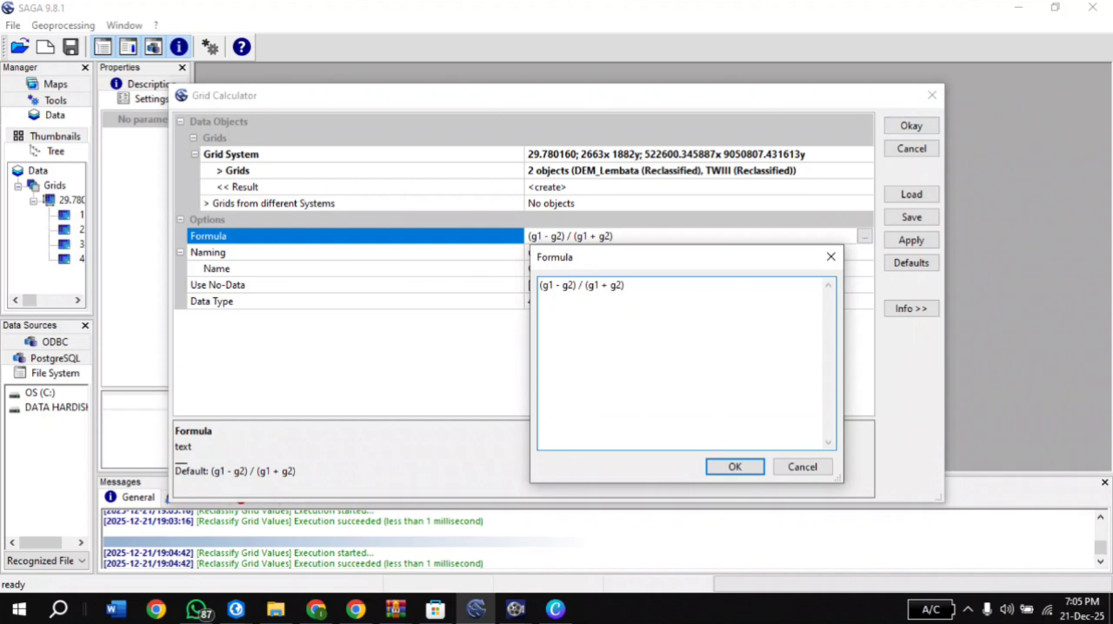
key(BackSpace)
key(BackSpace)
key(BackSpace)
key(BackSpace)
key(BackSpace)
key(BackSpace)
key(BackSpace)
key(BackSpace)
key(BackSpace)
key(BackSpace)
text(+g2)/2)
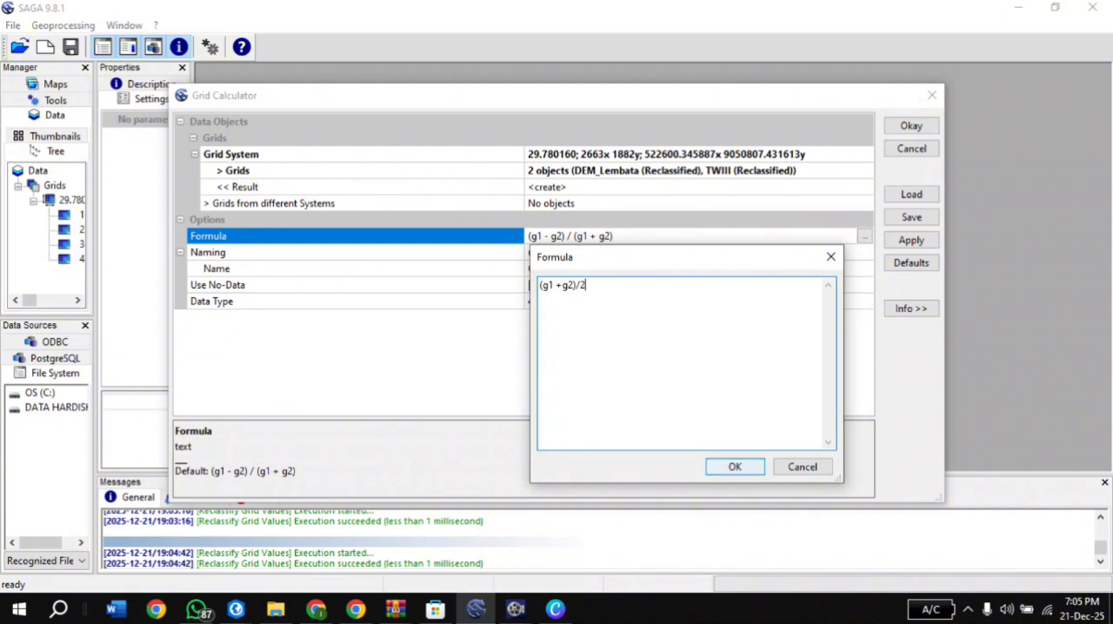
click(735, 467)
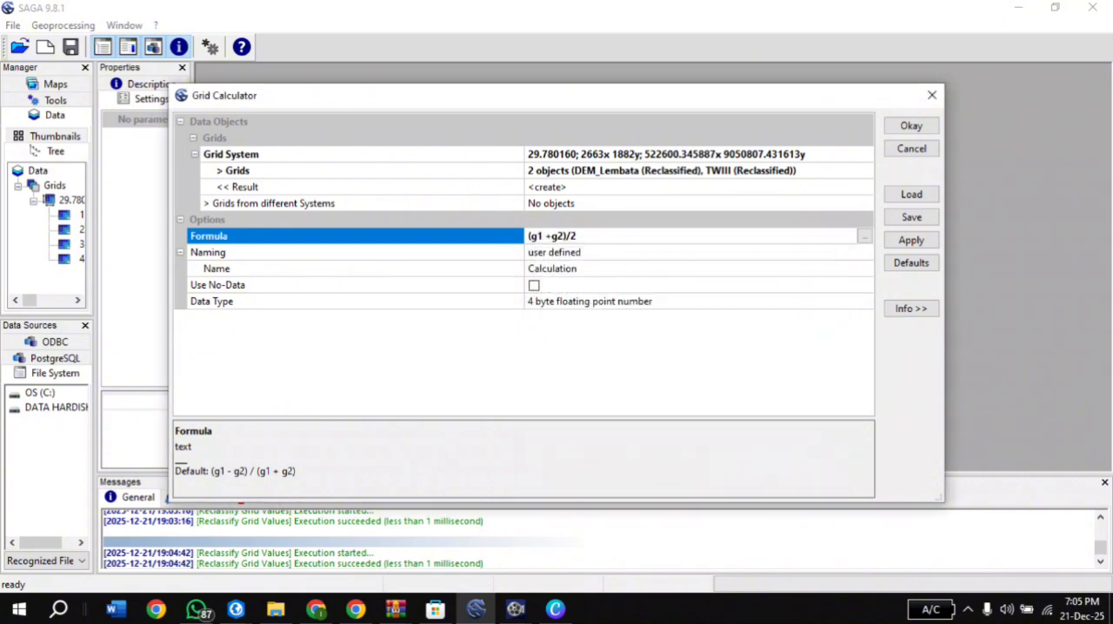
Keep user-defined naming for the calculator result and name it Risiko Malaria
click(576, 253)
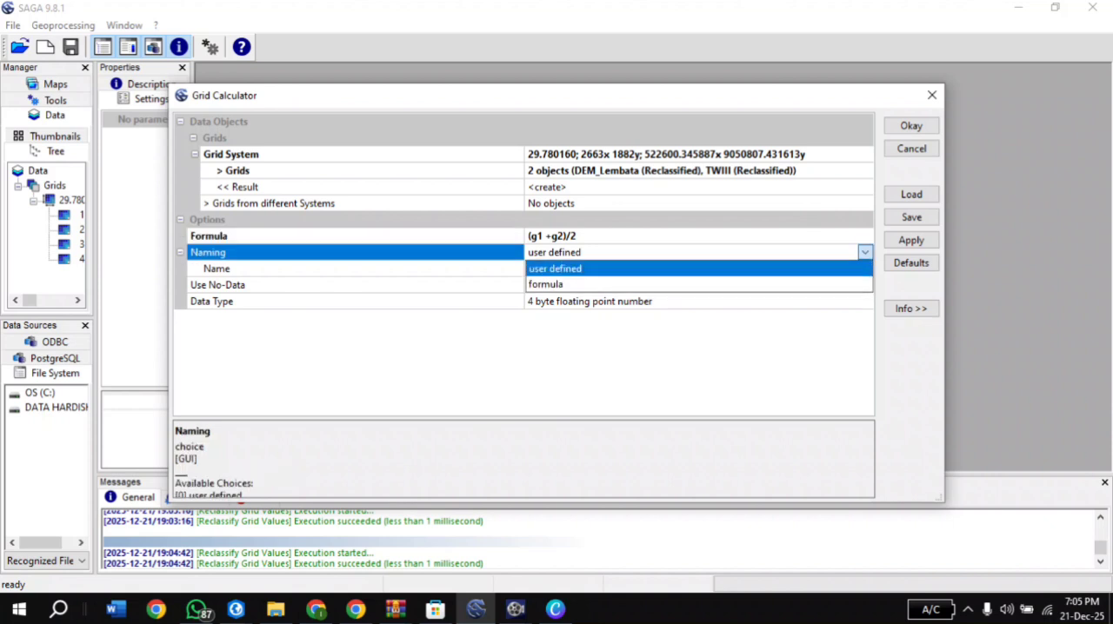
click(576, 267)
click(576, 253)
click(576, 268)
click(576, 268)
key(End)
key(BackSpace)
key(BackSpace)
key(BackSpace)
key(BackSpace)
key(BackSpace)
key(BackSpace)
key(BackSpace)
key(BackSpace)
key(BackSpace)
key(BackSpace)
key(BackSpace)
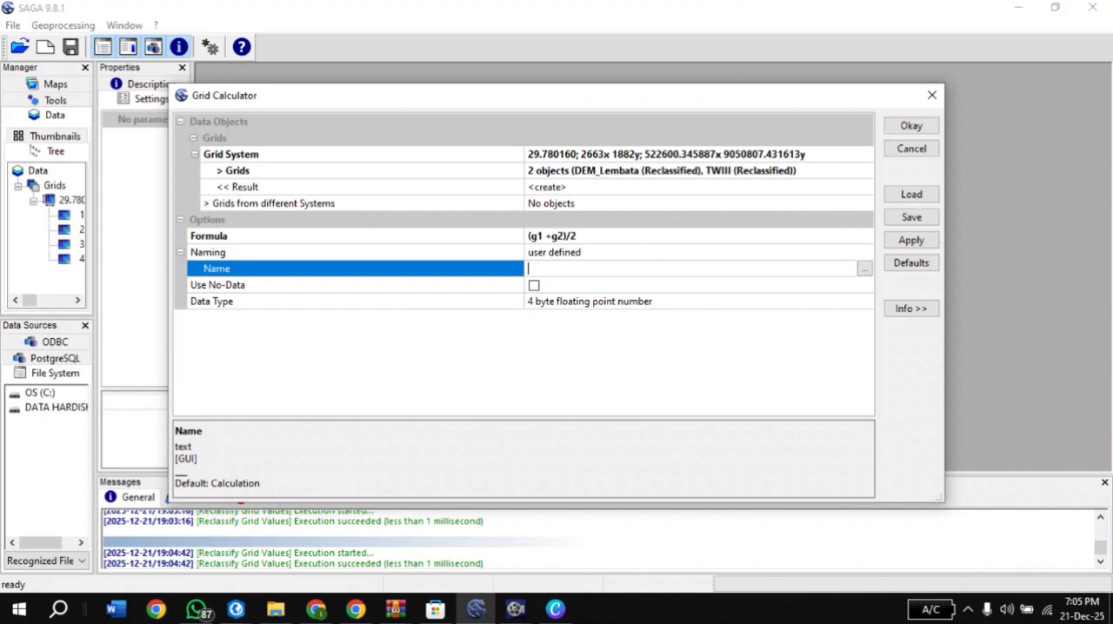
text(Risiko Malaria)
key(Return)
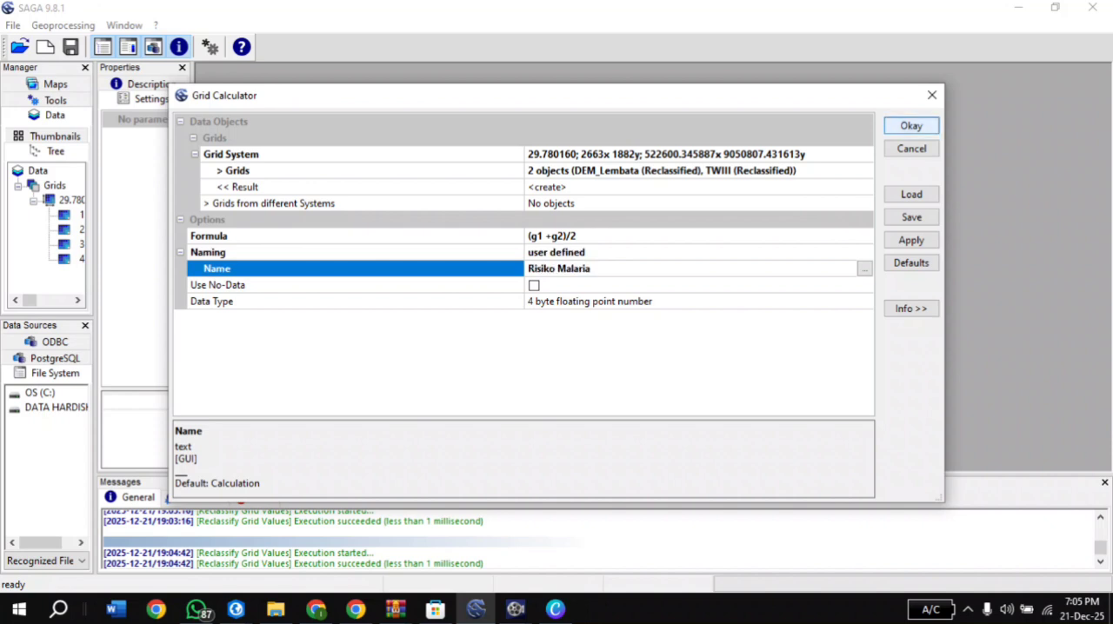
Run the grid calculation and display the Risiko Malaria grid in a map
key(Return)
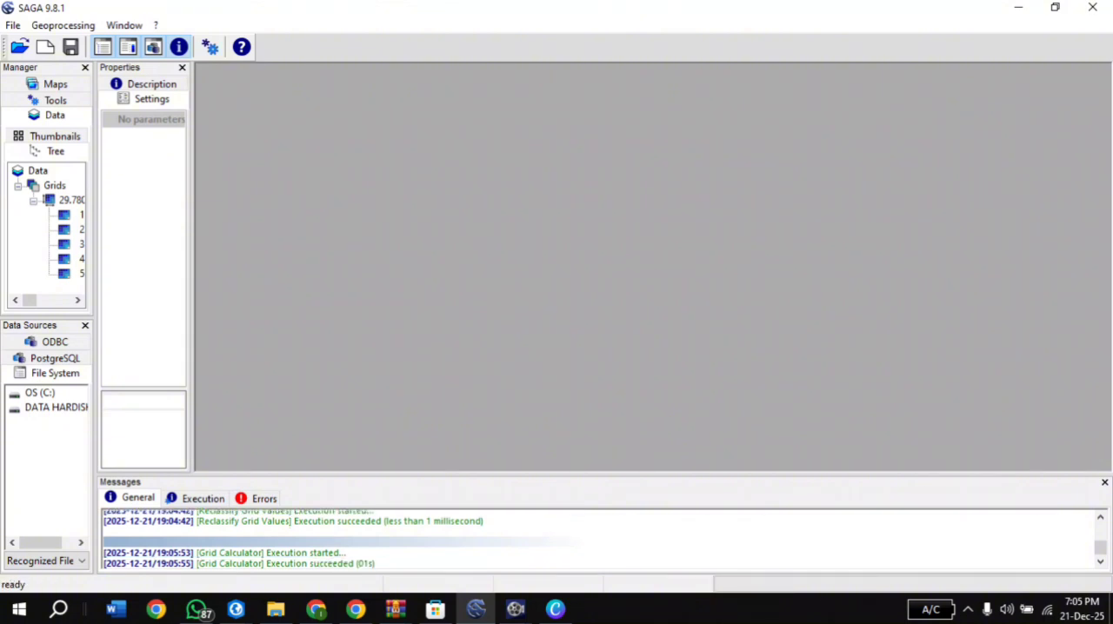
drag(29, 300, 47, 300)
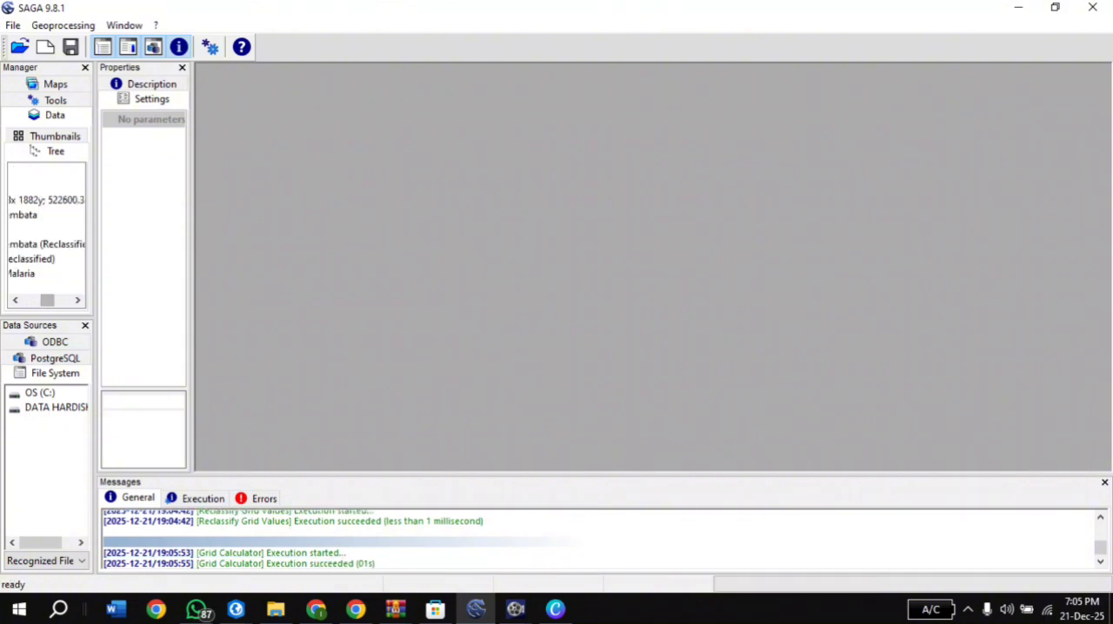
click(21, 273)
right_click(24, 274)
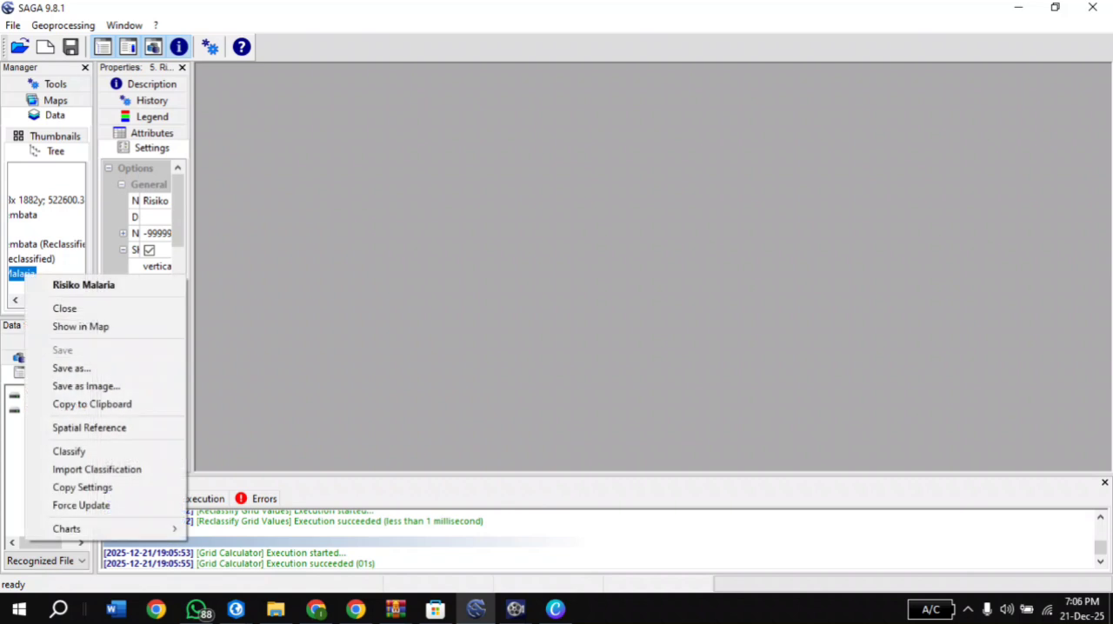
click(80, 326)
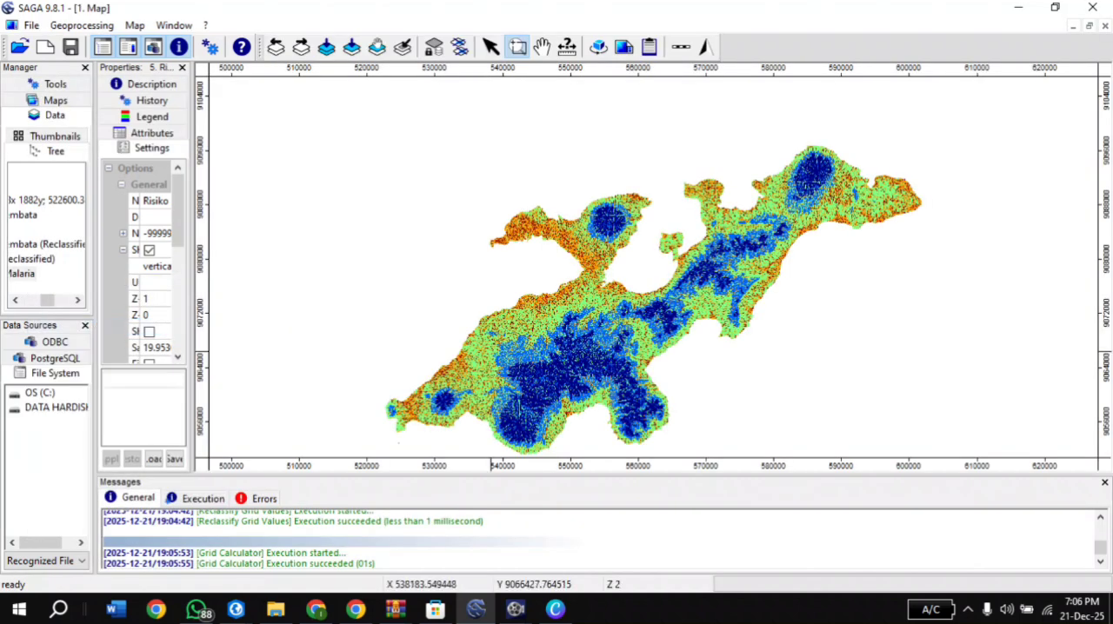
Examine the Risiko Malaria map close up along the southern coast and at island scale
right_click(725, 366)
click(725, 366)
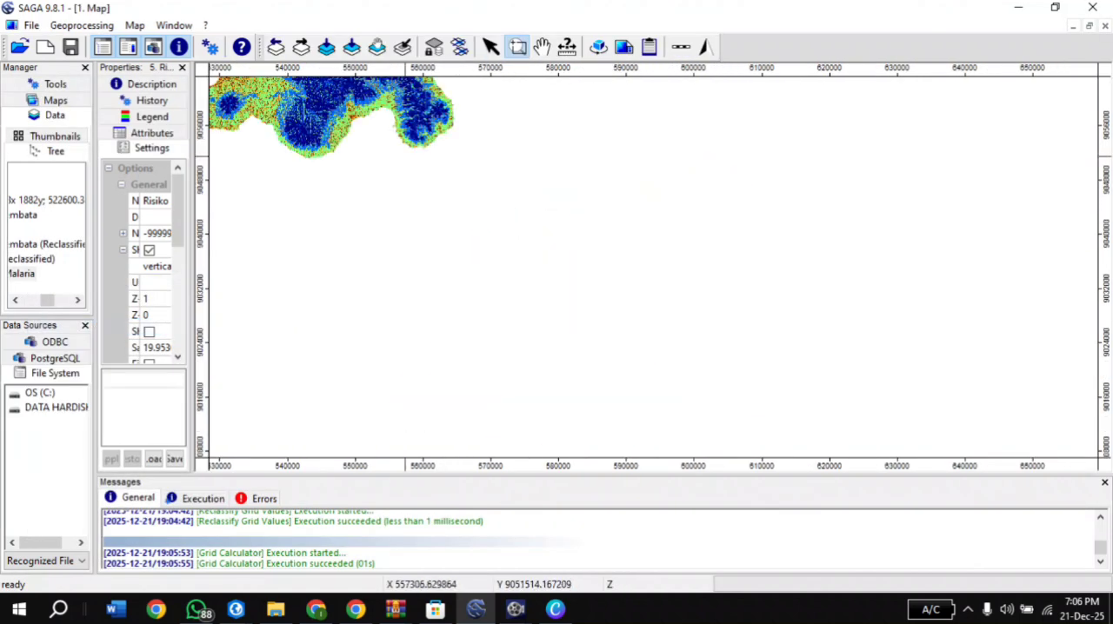
drag(404, 165, 331, 102)
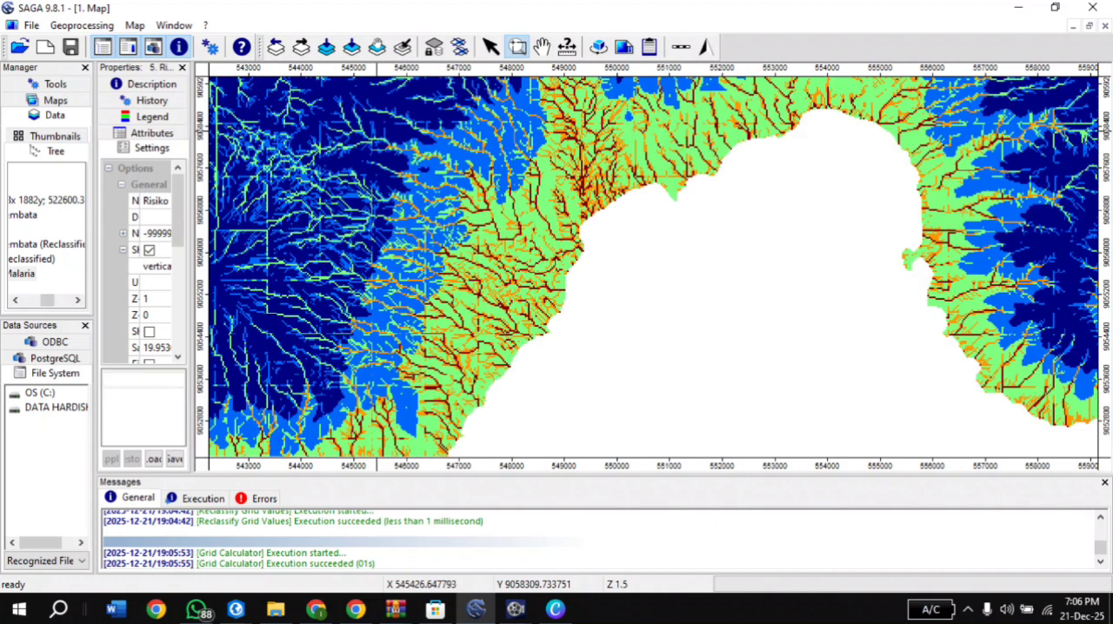
right_click(510, 225)
right_click(619, 219)
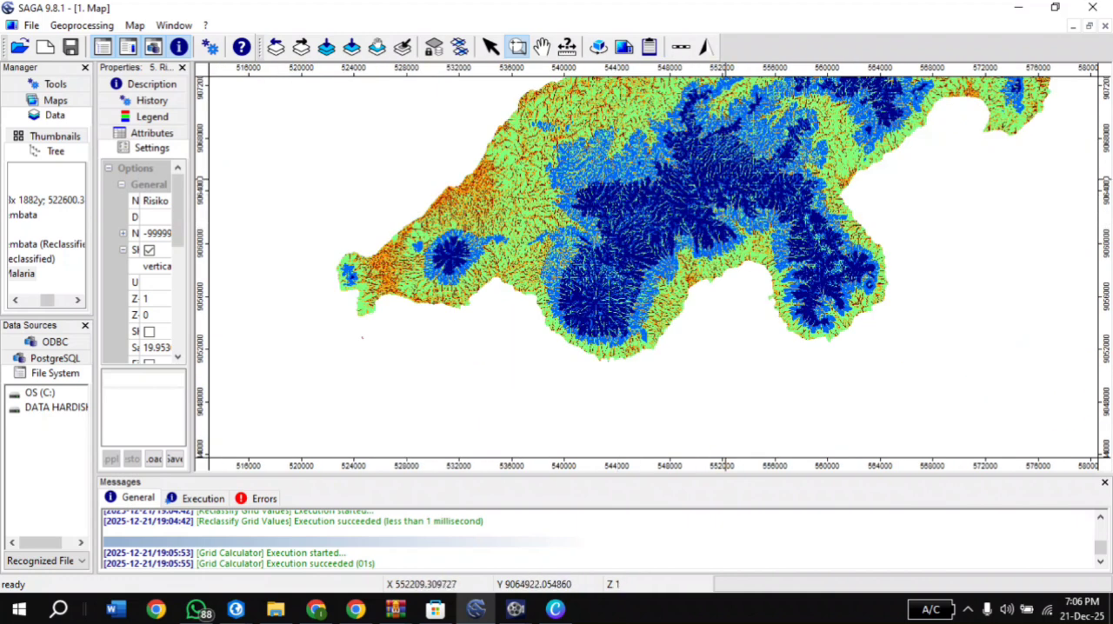
right_click(725, 173)
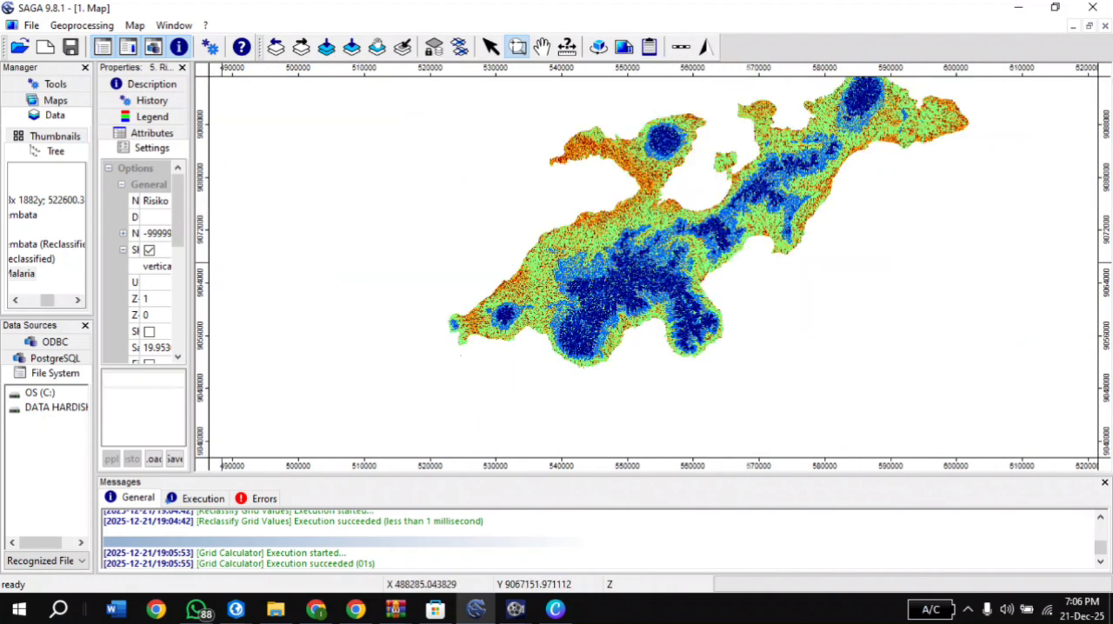
click(67, 300)
drag(58, 300, 29, 300)
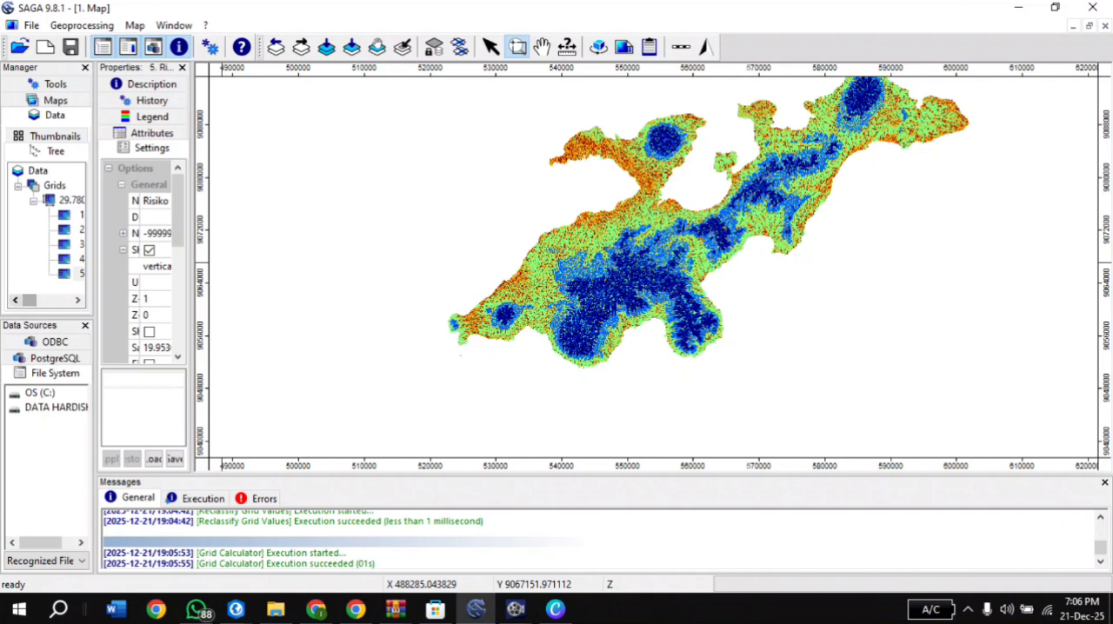
right_click(74, 273)
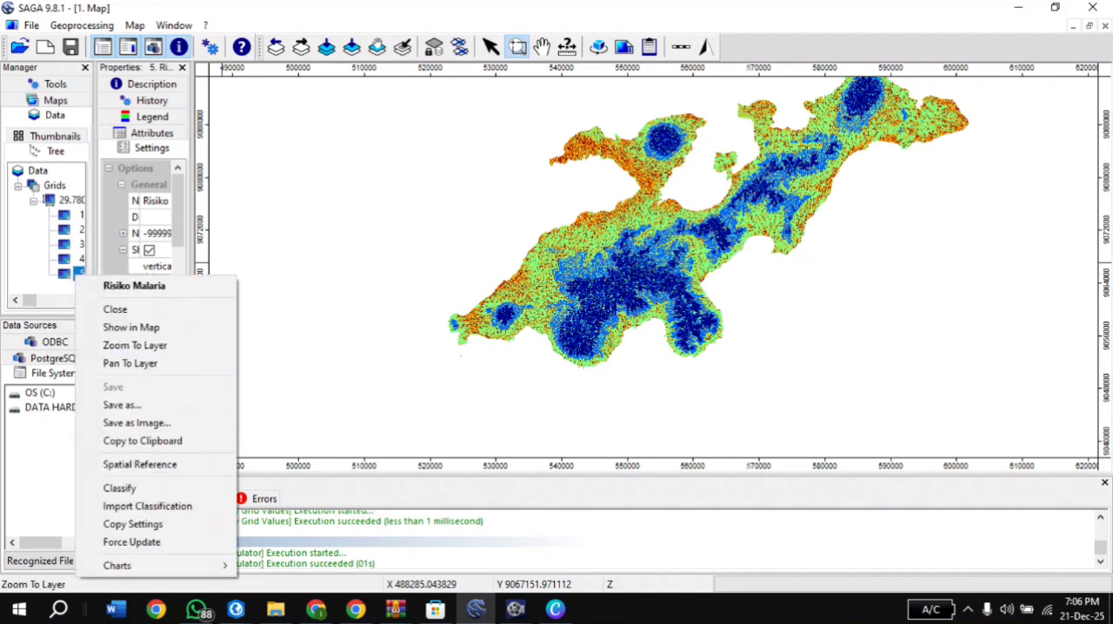
right_click(38, 300)
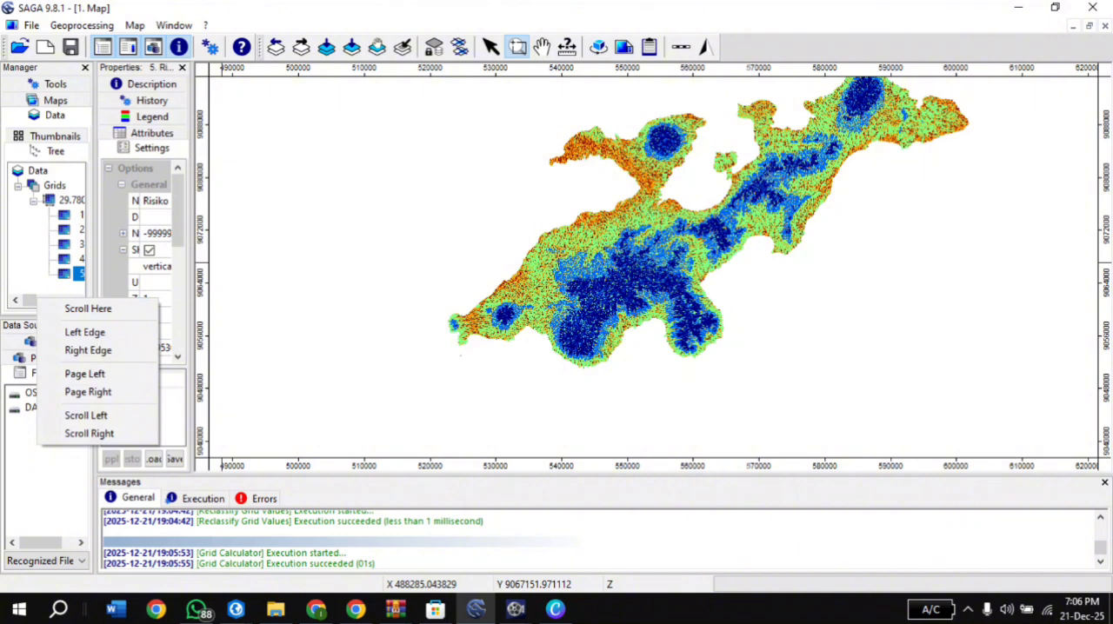
Start Reclassify Grid Values with Risiko Malaria as the input grid and a newly created grid as output
click(81, 25)
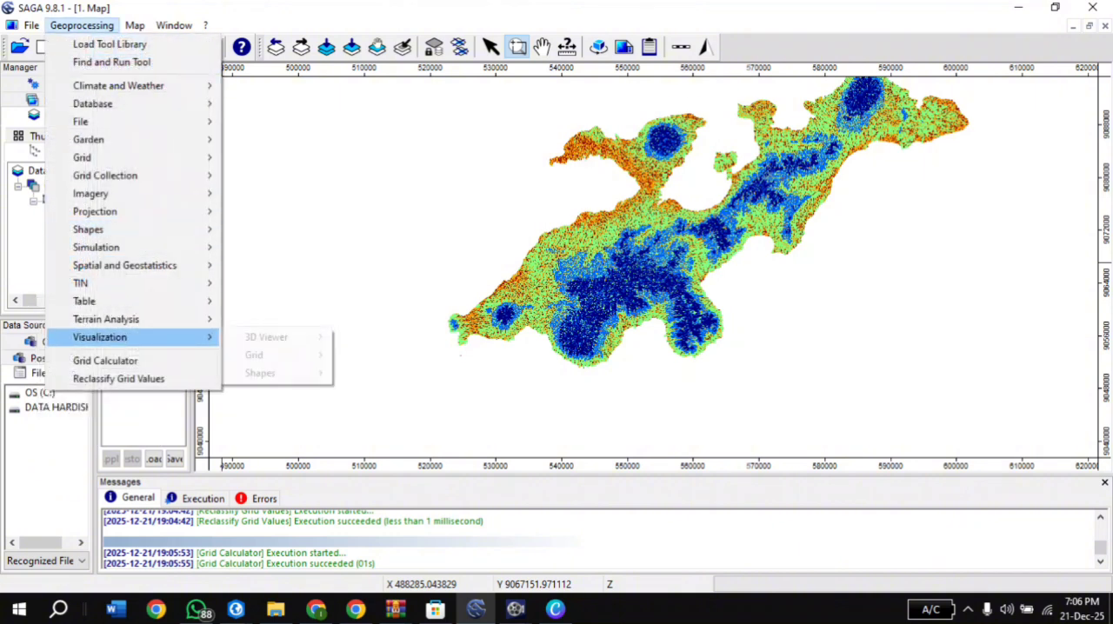
mouse_move(81, 158)
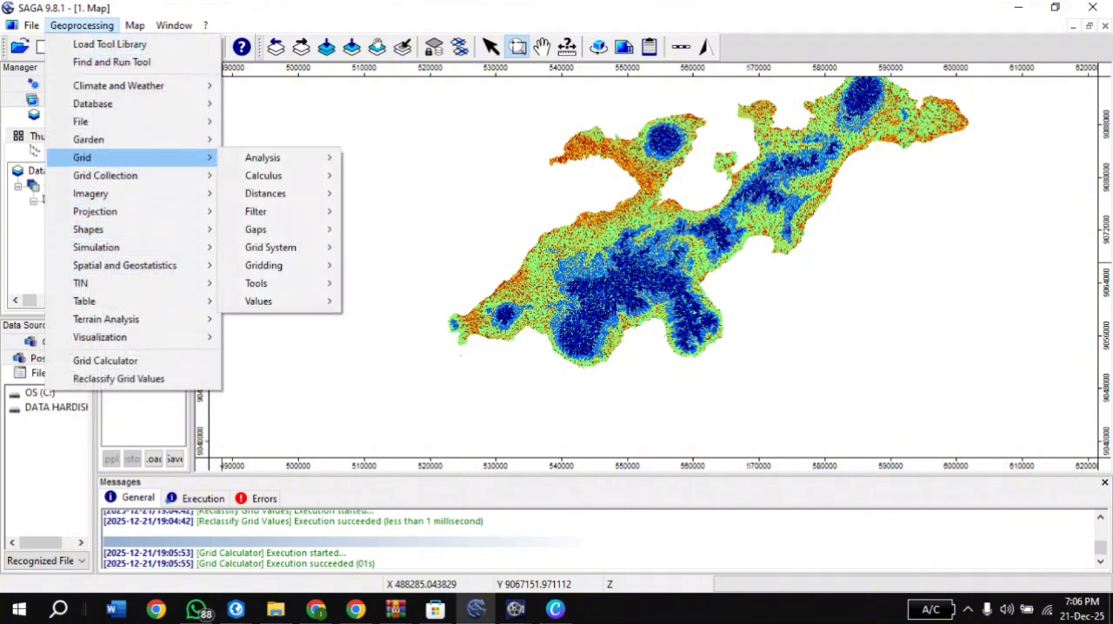
mouse_move(258, 301)
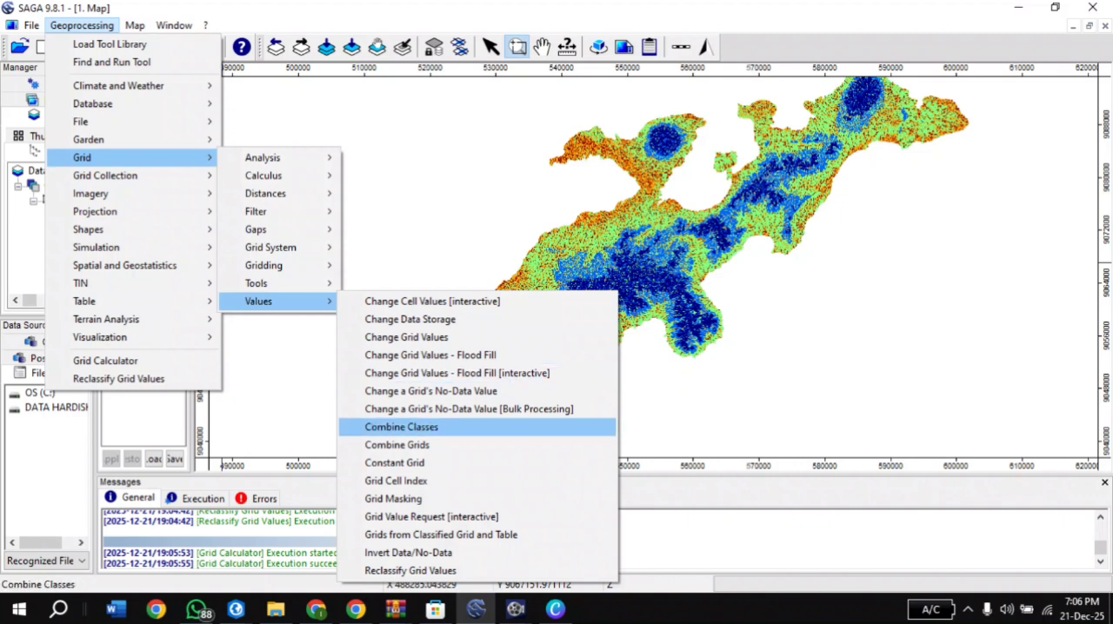
click(409, 570)
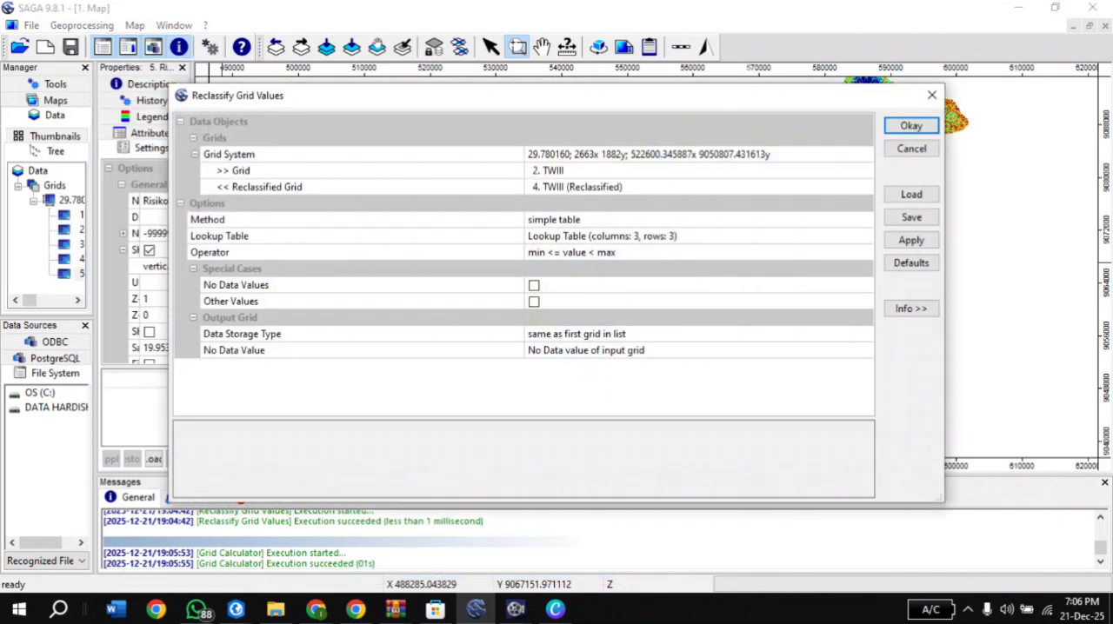
click(591, 172)
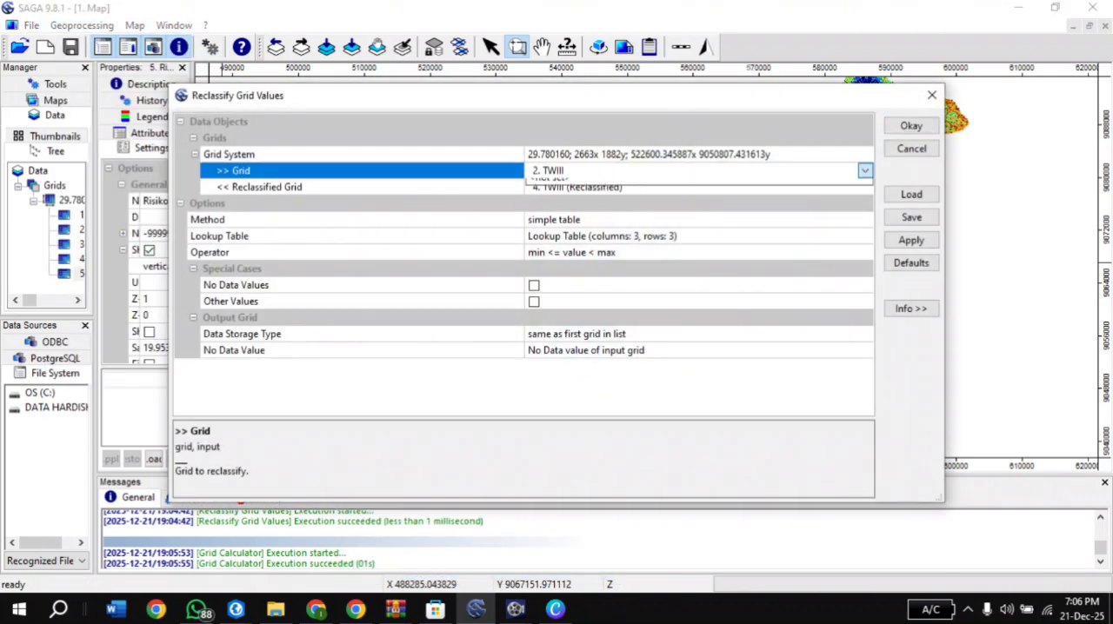
click(591, 249)
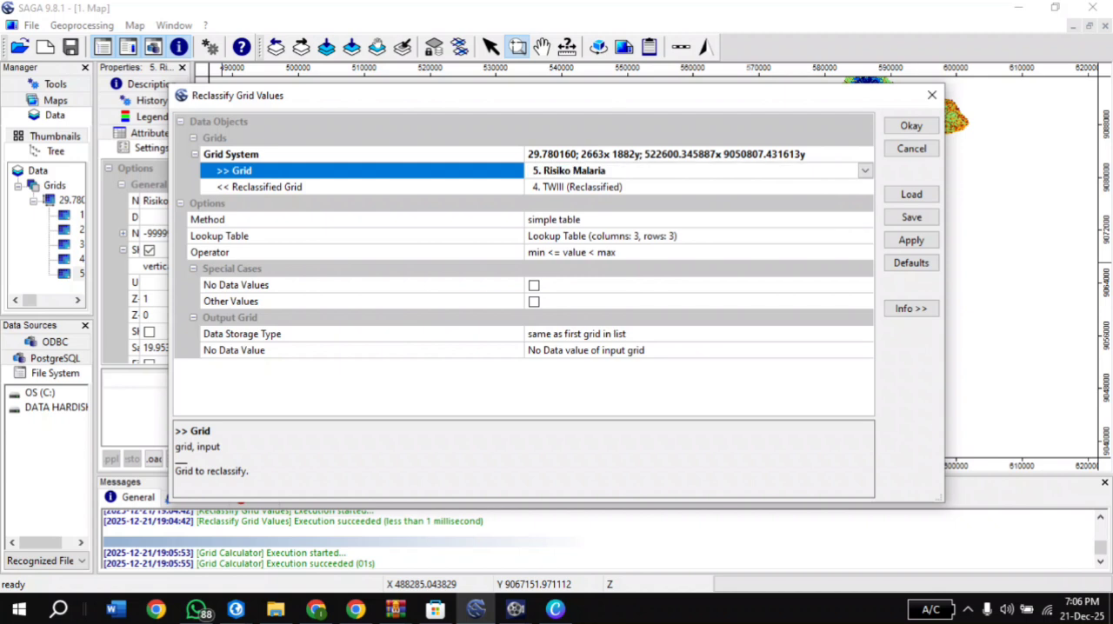
click(591, 187)
click(591, 280)
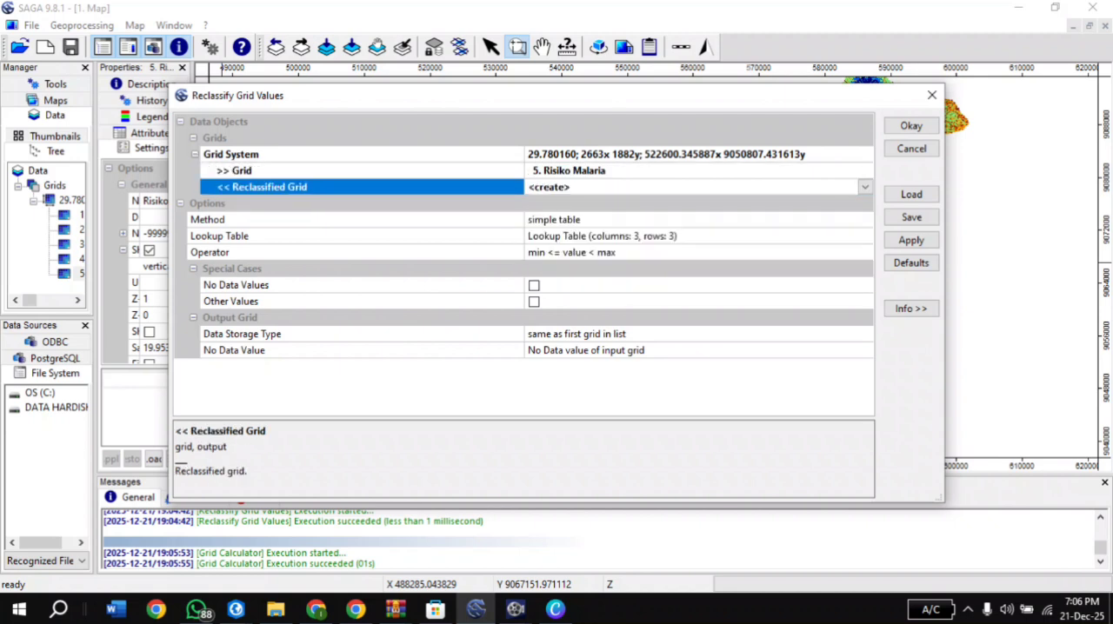
Set the first class in the reclassification lookup table to minimum 0 and maximum 1
click(608, 237)
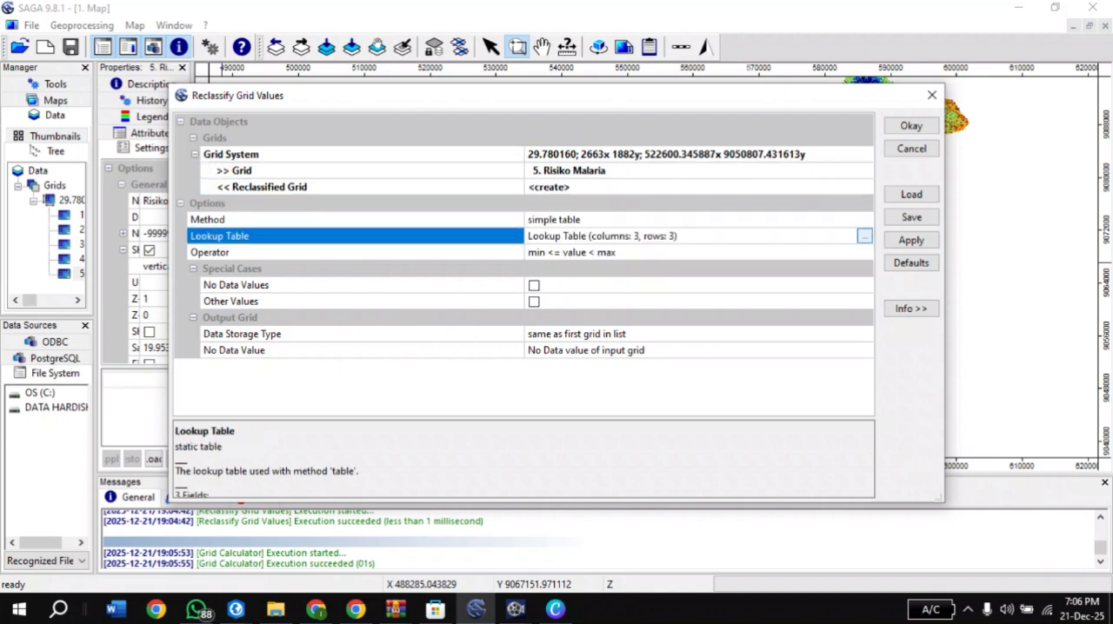
click(865, 237)
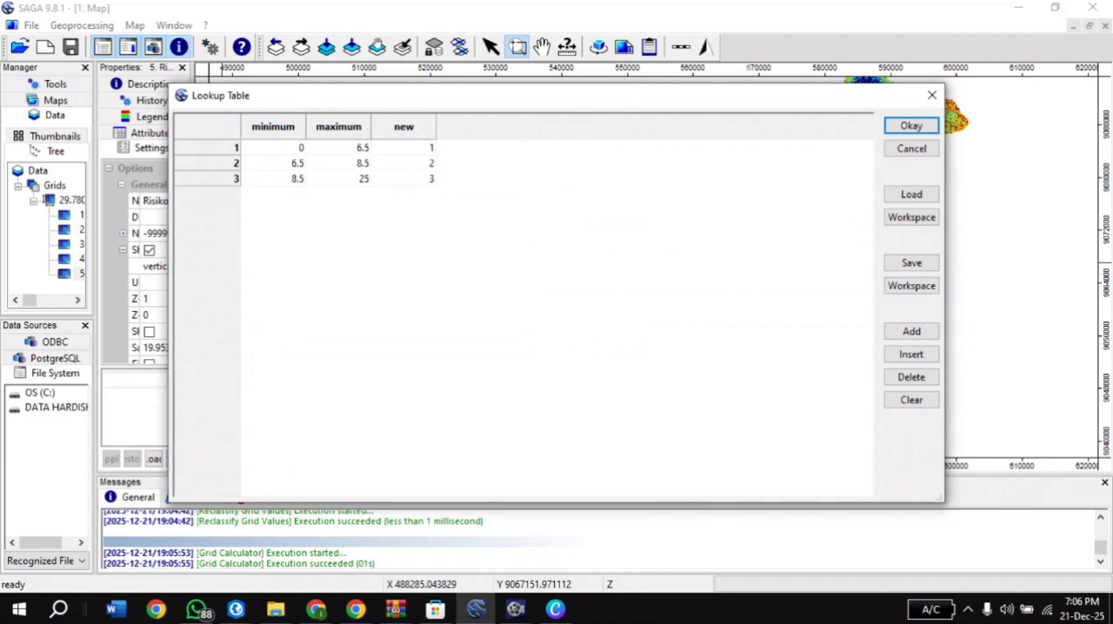
click(273, 148)
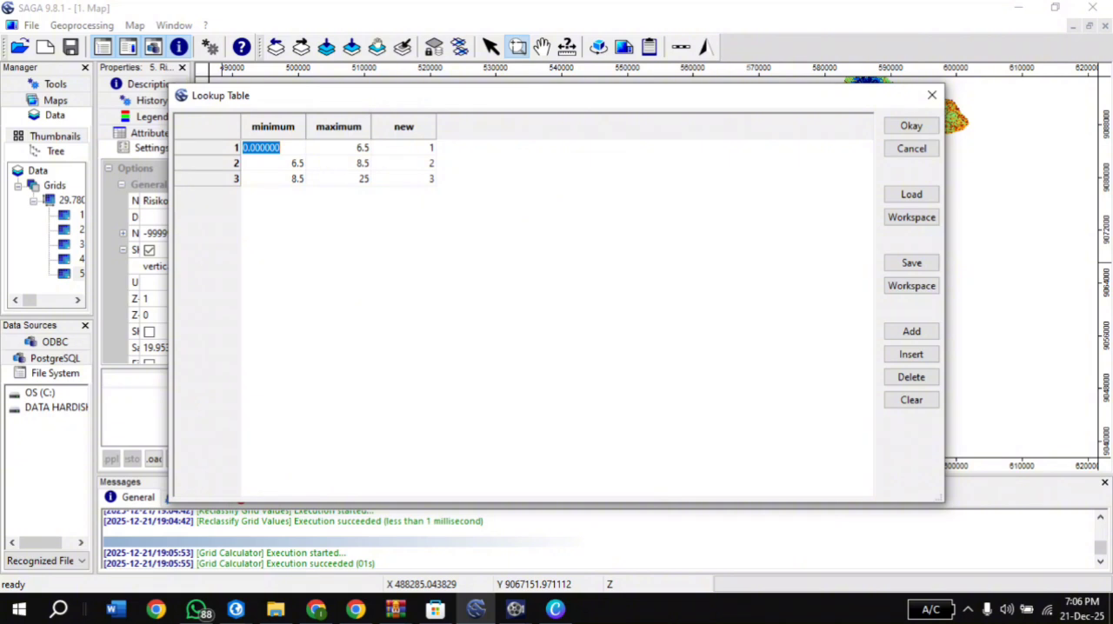
text(0)
key(Tab)
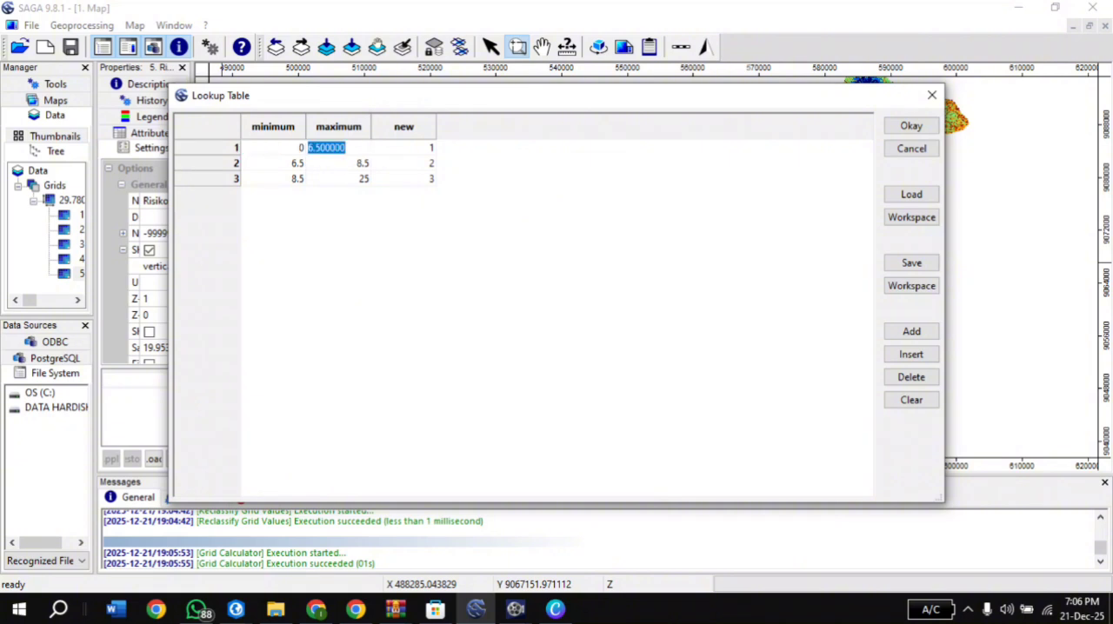
text(2)
key(BackSpace)
text(1)
key(Tab)
Set the second lookup class to range 1 to 2 and the third to 2 to 3, and run the reclassification
text(1)
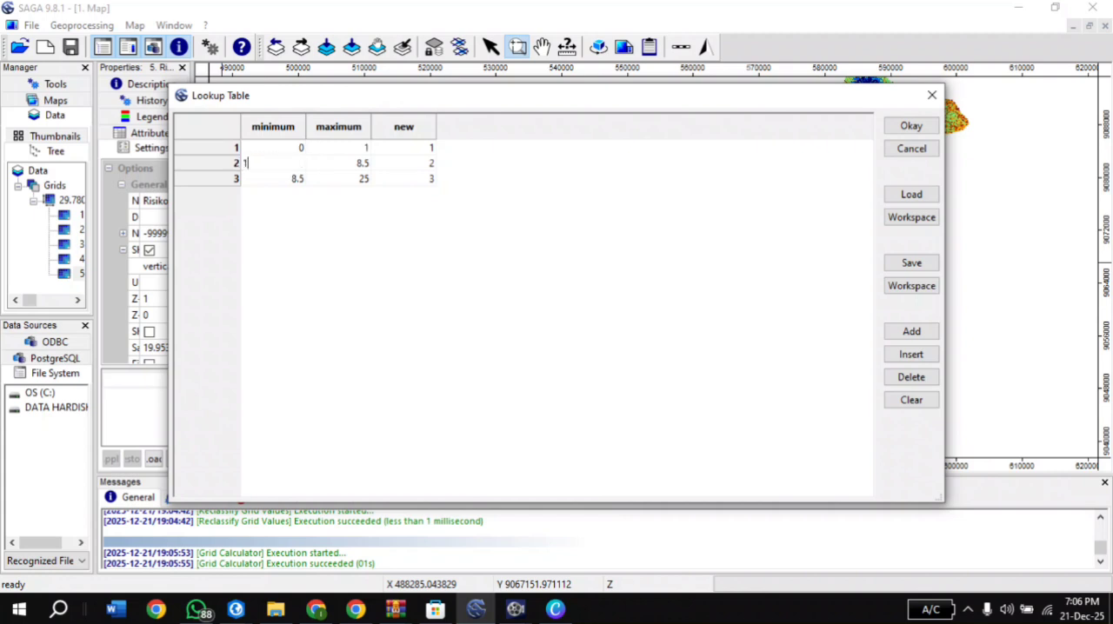
text(2)
double_click(273, 179)
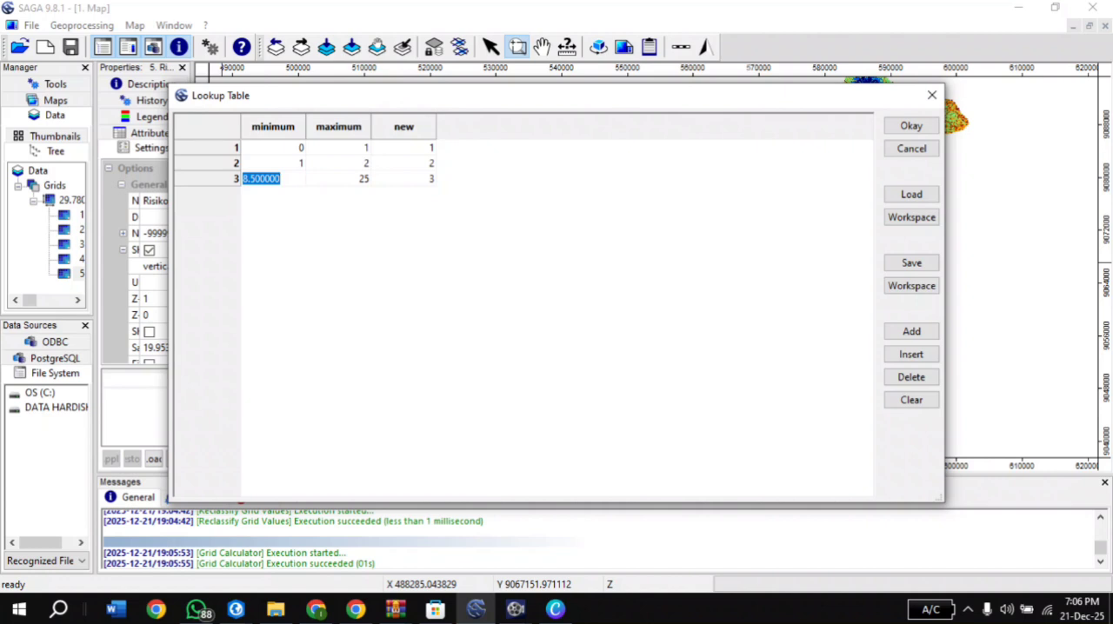
text(2)
double_click(338, 180)
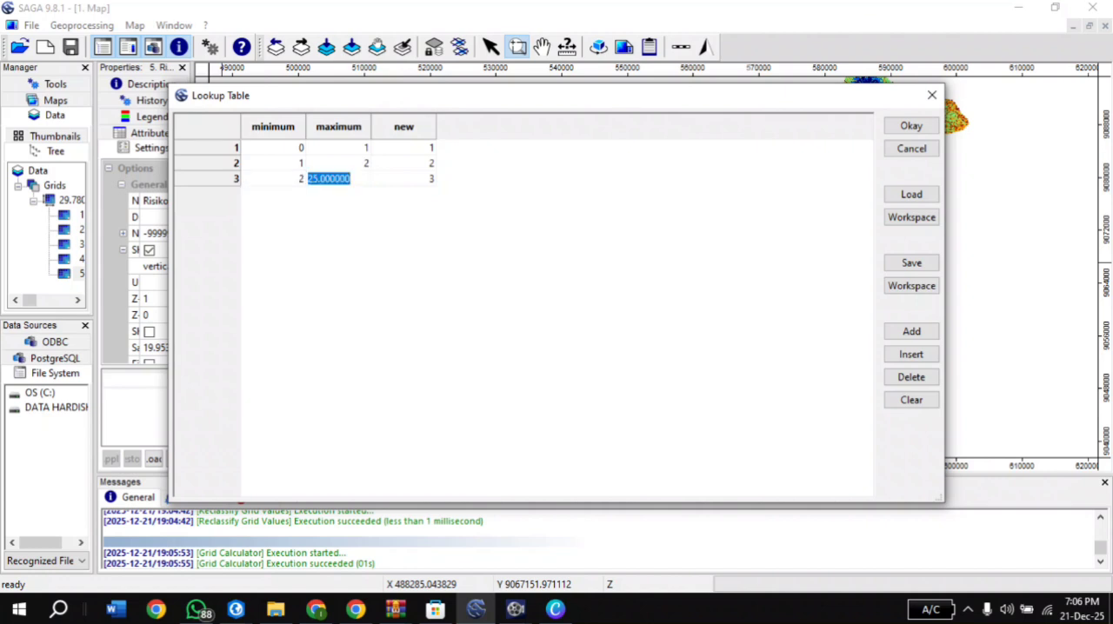
text(3)
key(Return)
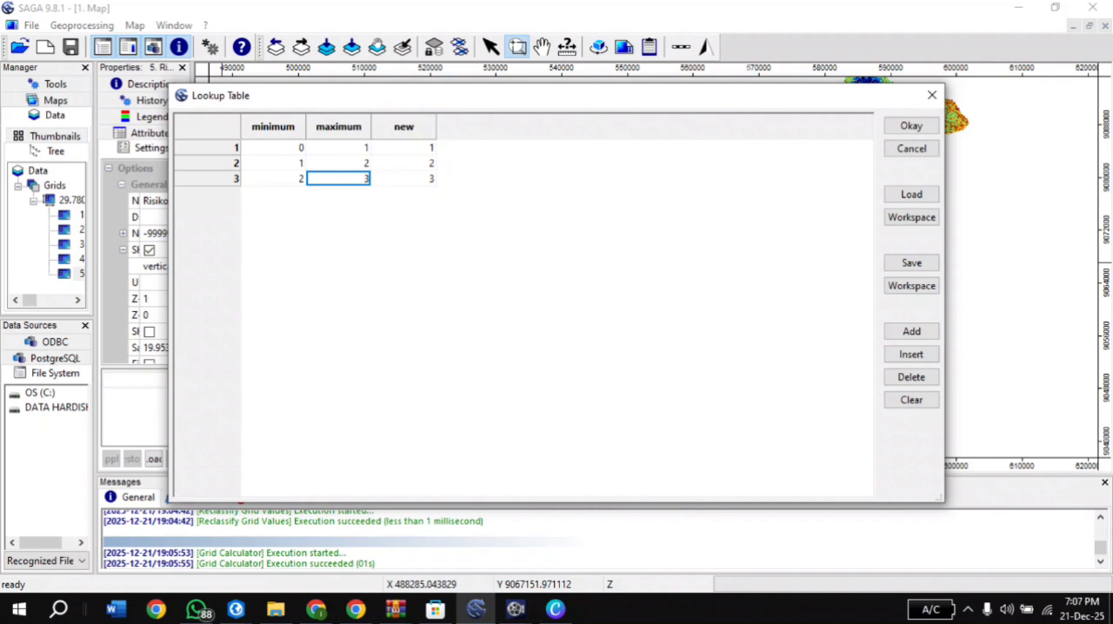
click(911, 126)
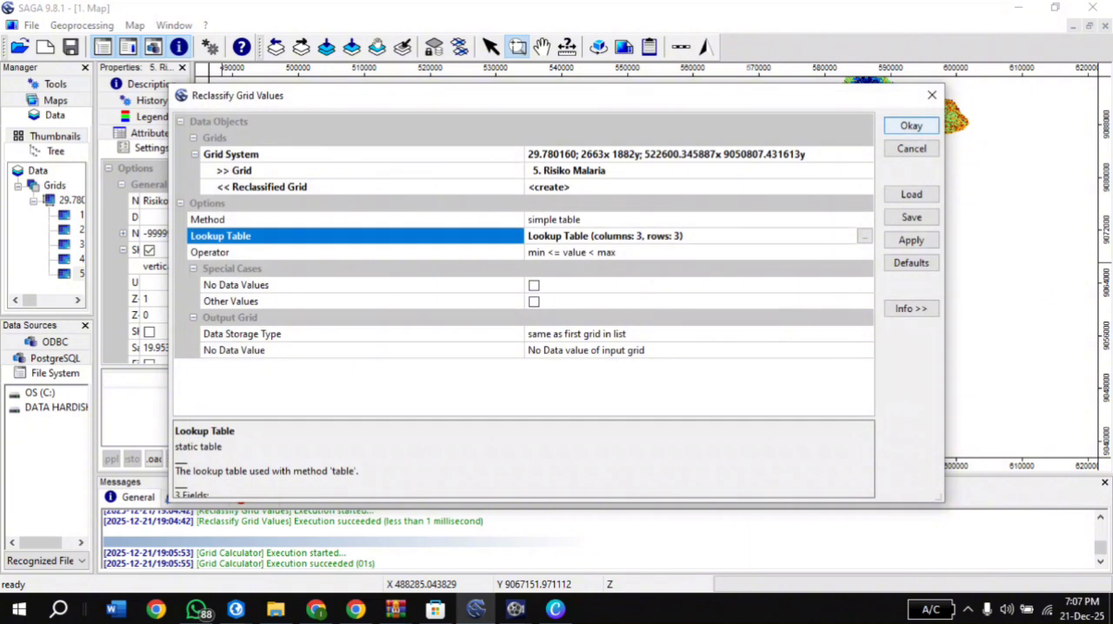
click(910, 126)
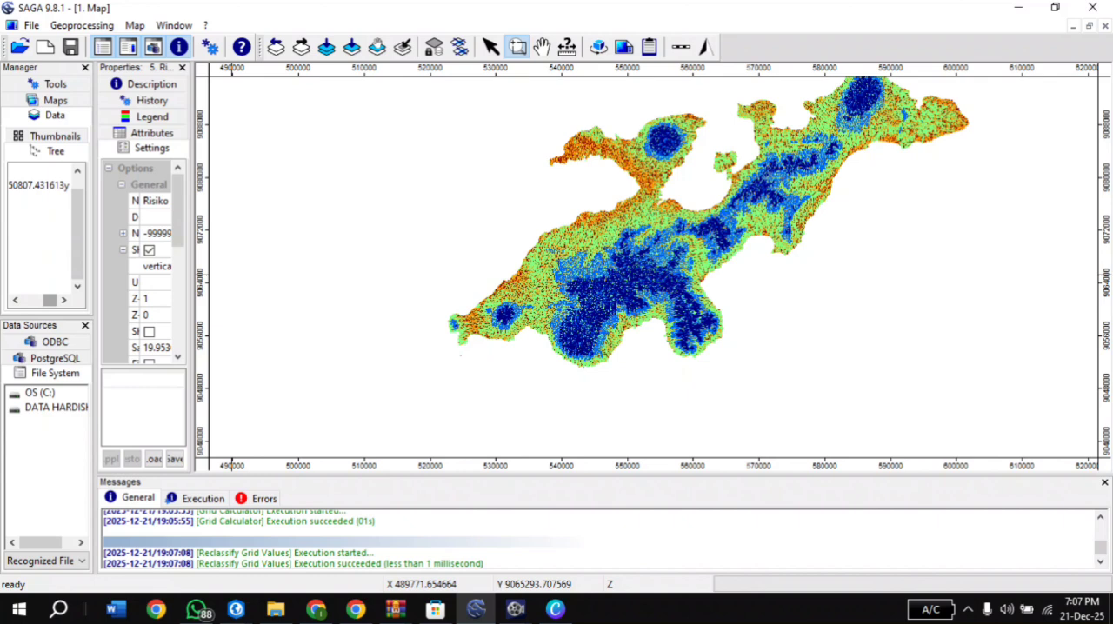
Save the Risiko Malaria (Reclassified) grid as a GeoTIFF in the UAS SIG DASAR folder, keeping the suggested file name
drag(37, 300, 33, 299)
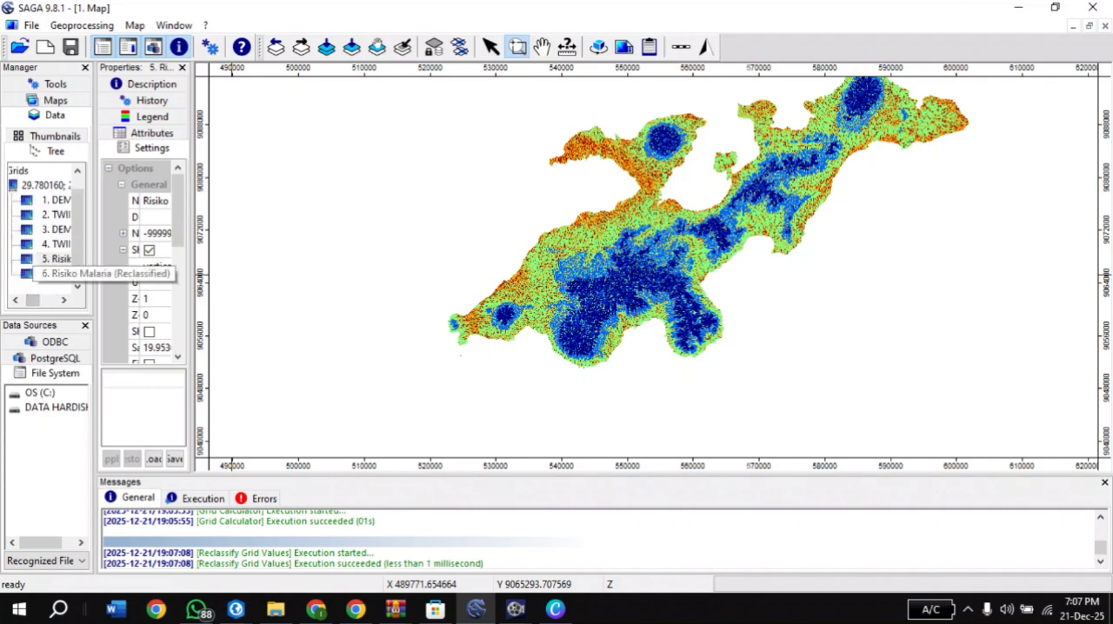
click(55, 274)
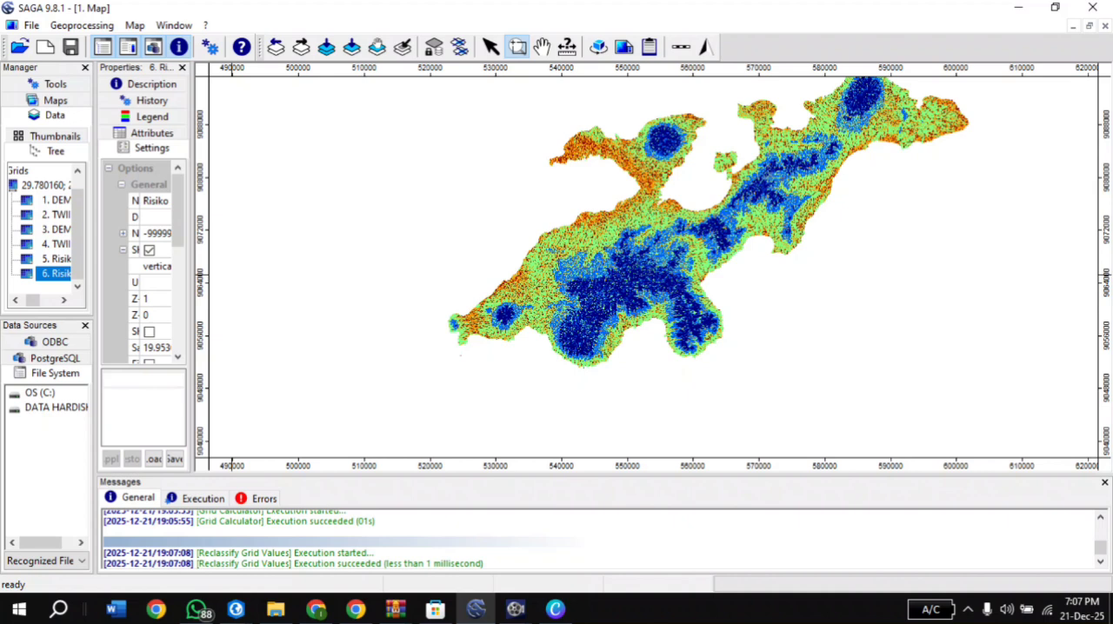
scroll(43, 273, right, 3)
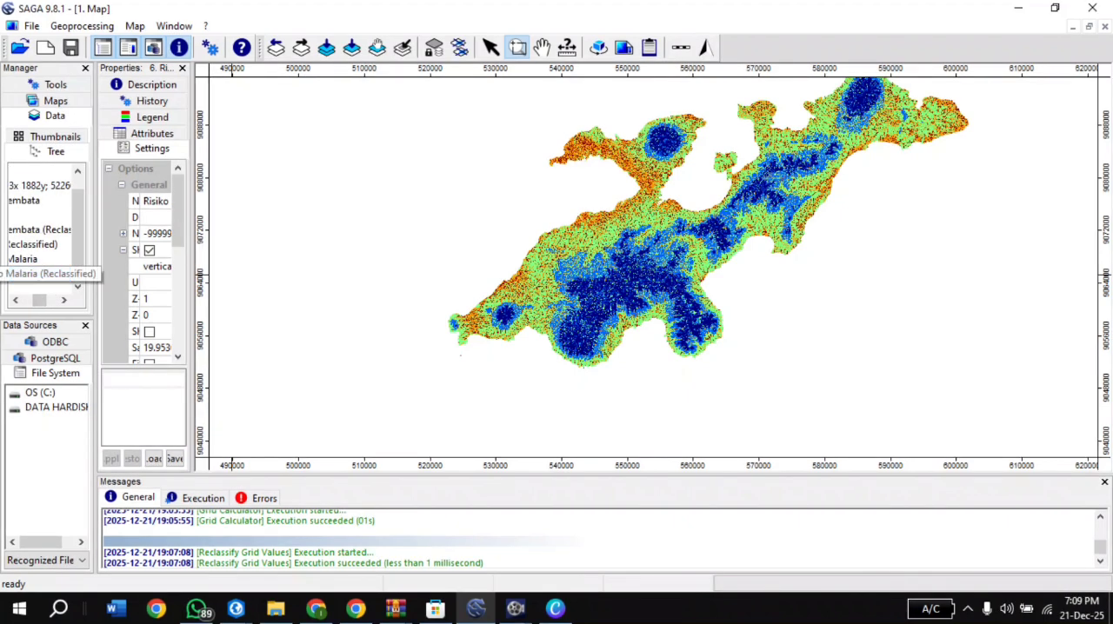
right_click(39, 274)
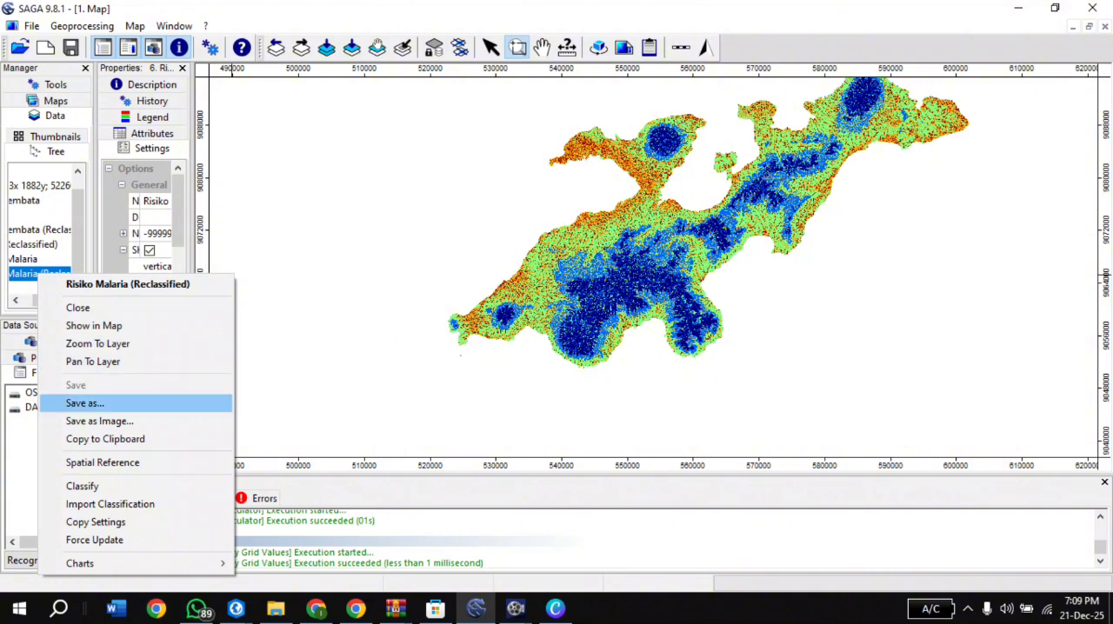
click(84, 403)
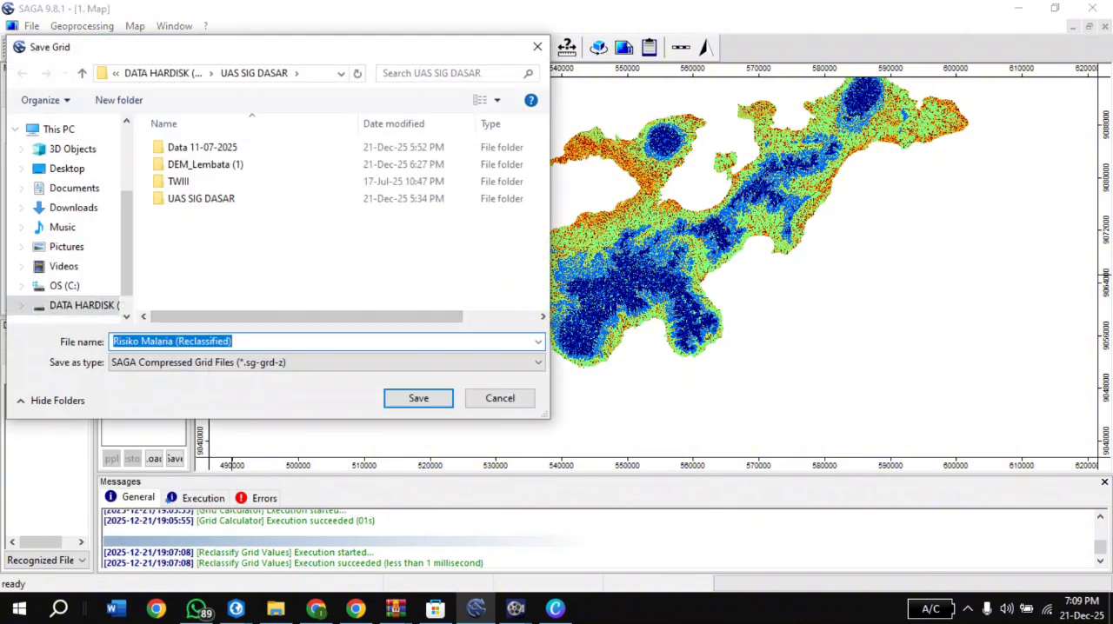
click(327, 363)
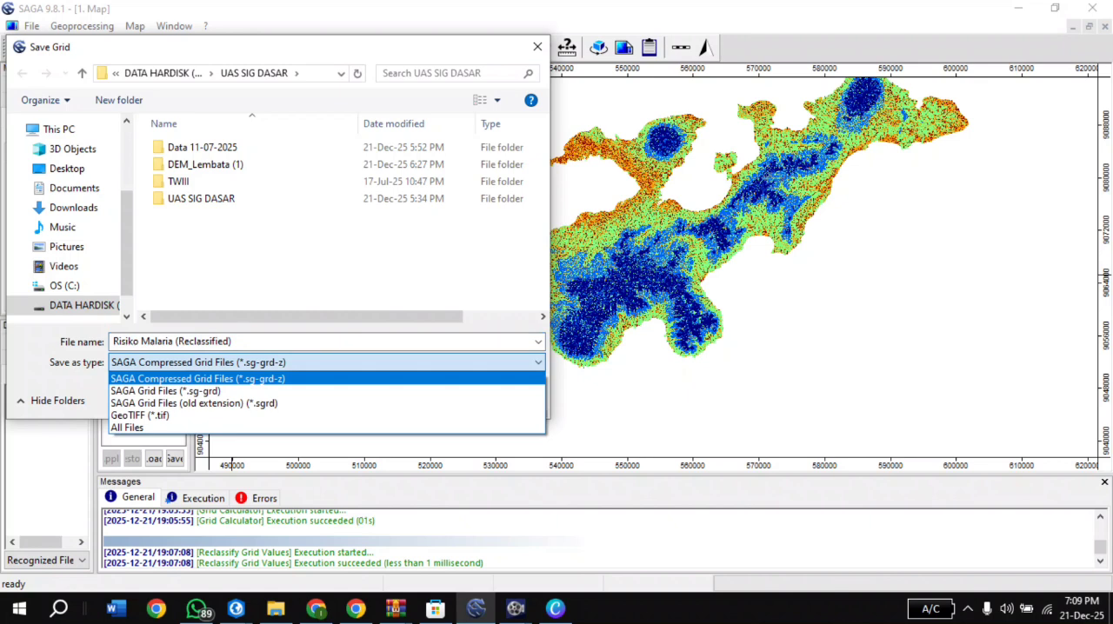
click(139, 416)
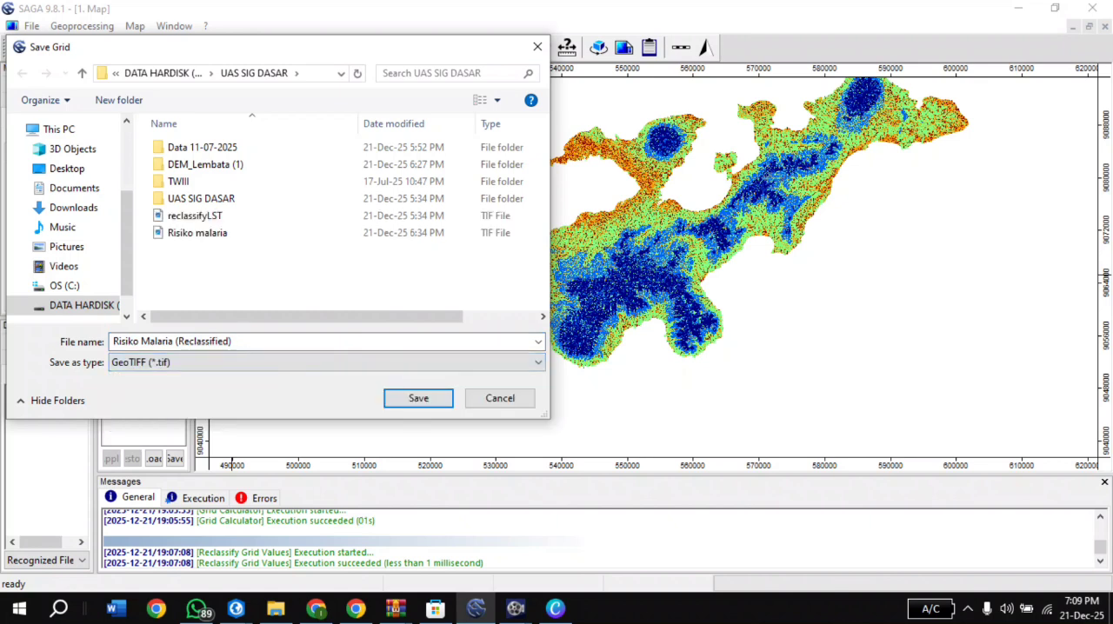
key(Return)
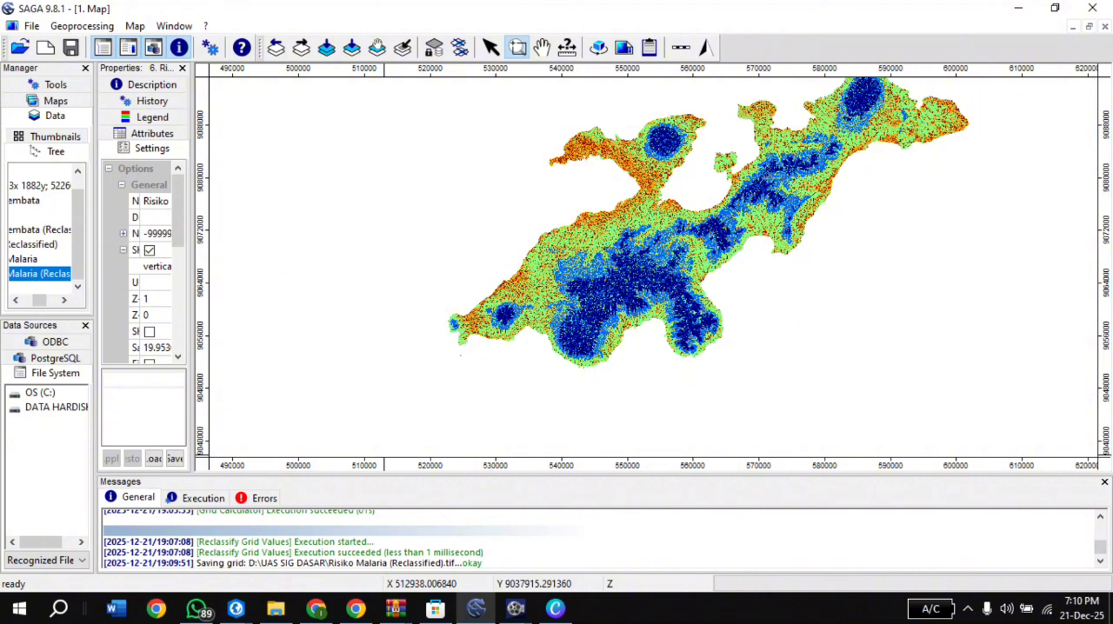
Switch to the kartem project in ArcGIS Pro and start adding data to Map from the UAS SIG DASAR folder on drive D
mouse_move(235, 608)
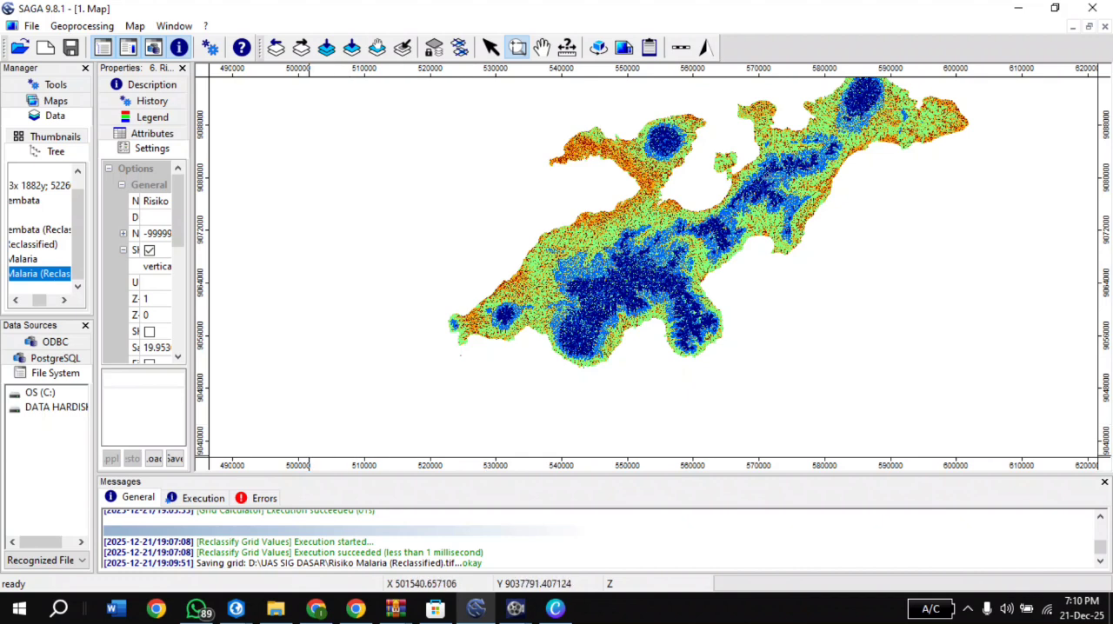
click(236, 607)
click(264, 535)
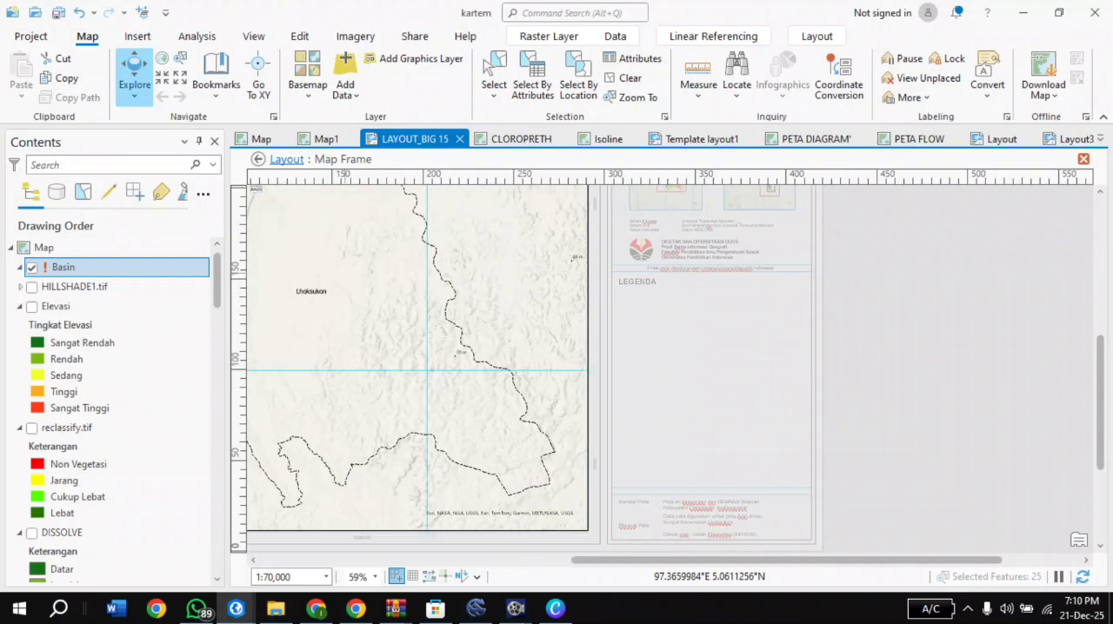
click(44, 248)
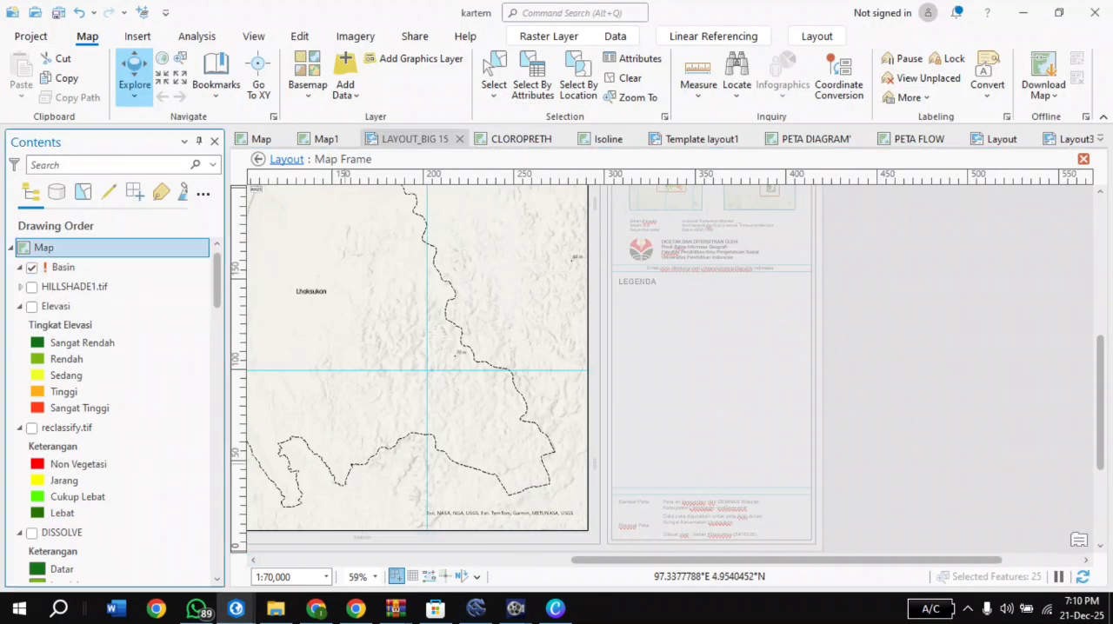
right_click(83, 248)
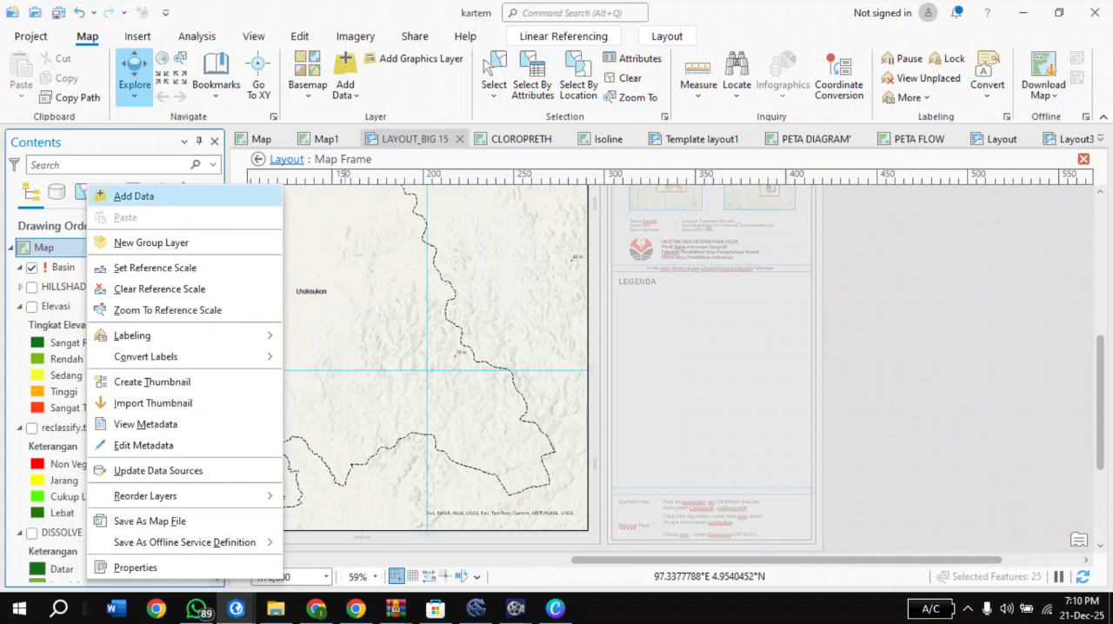
click(126, 194)
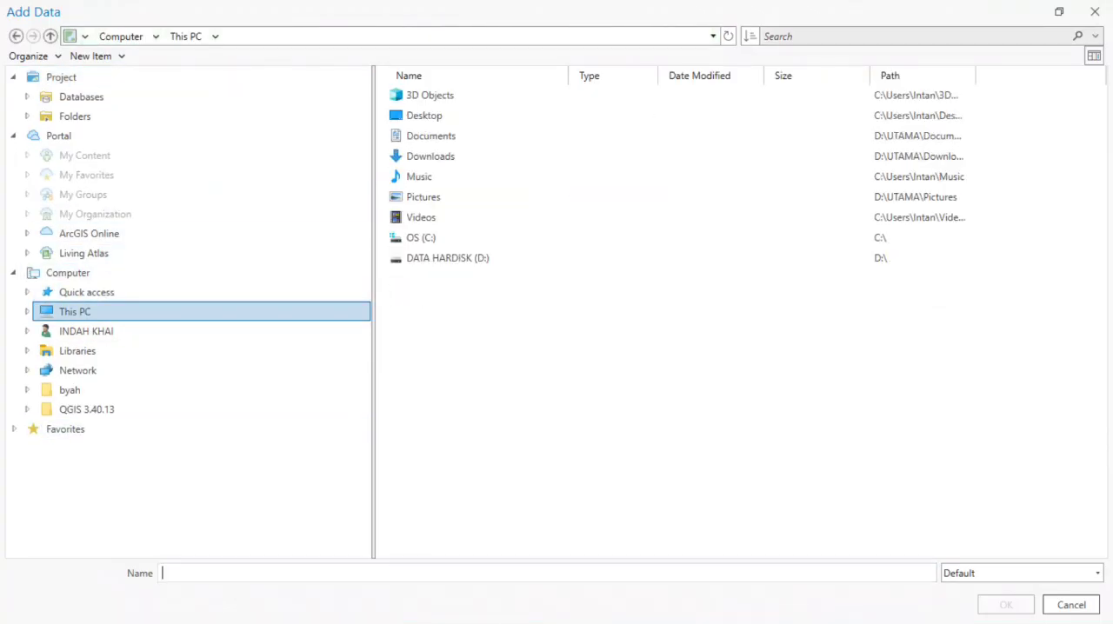
double_click(447, 258)
scroll(448, 359, down, 1)
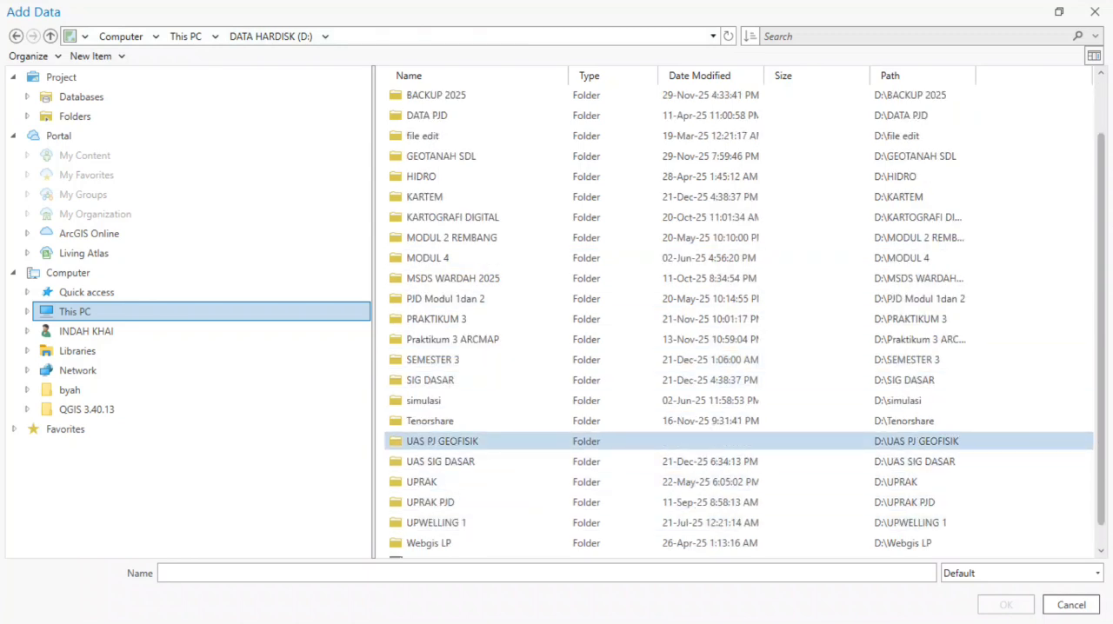
double_click(440, 462)
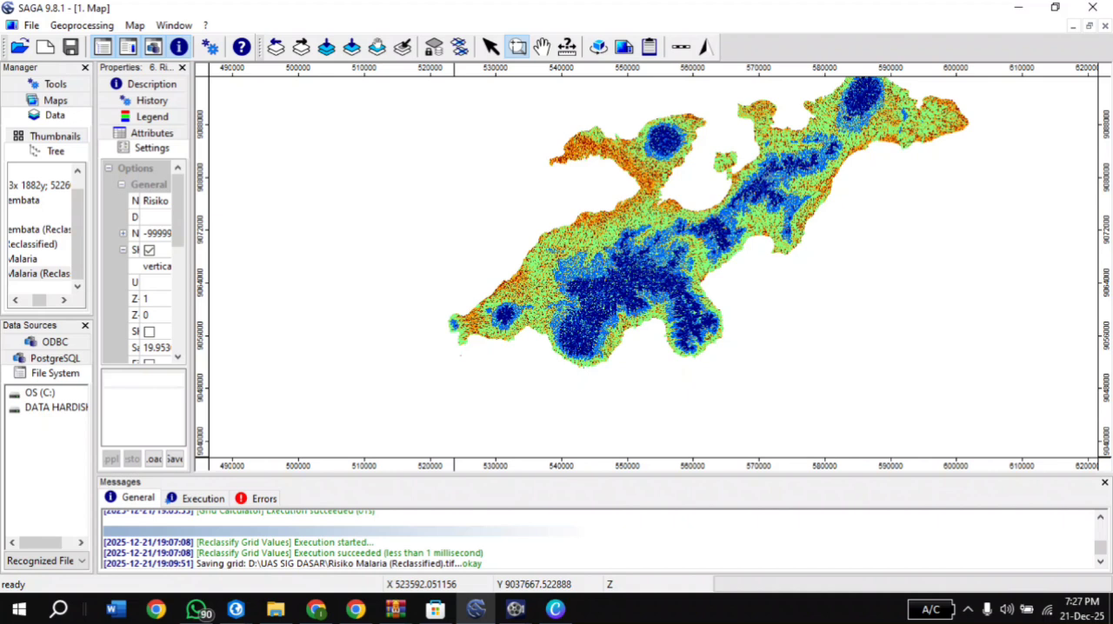
Switch back to the kartem project in ArcGIS Pro and examine the LAYOUT_BIG 15 title, scale, inset maps and legend
click(236, 609)
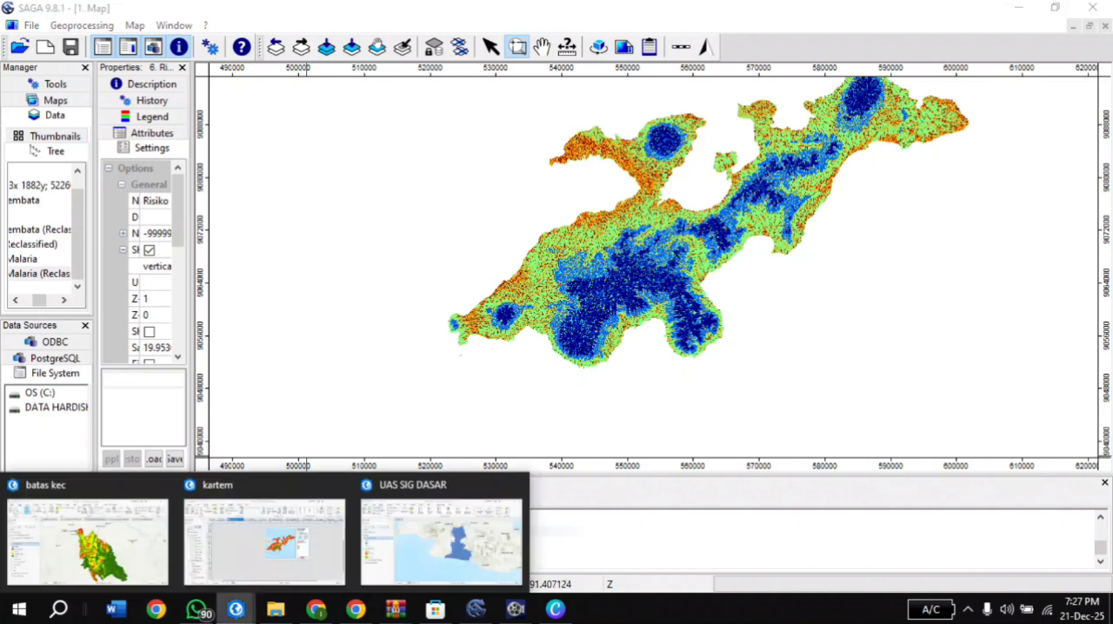
click(265, 535)
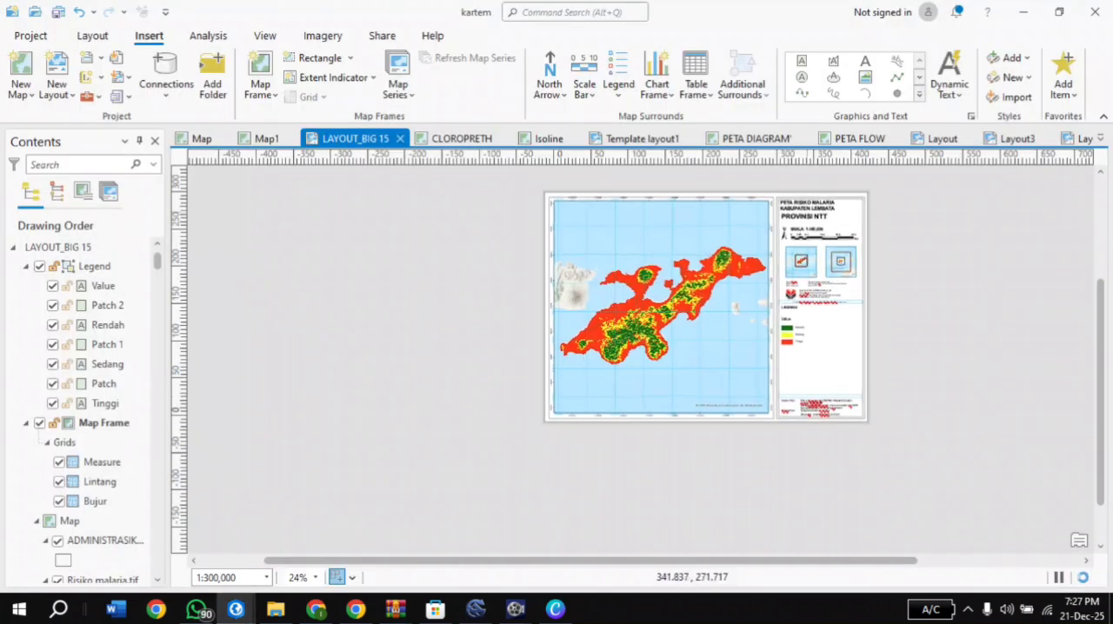
scroll(830, 200, up, 4)
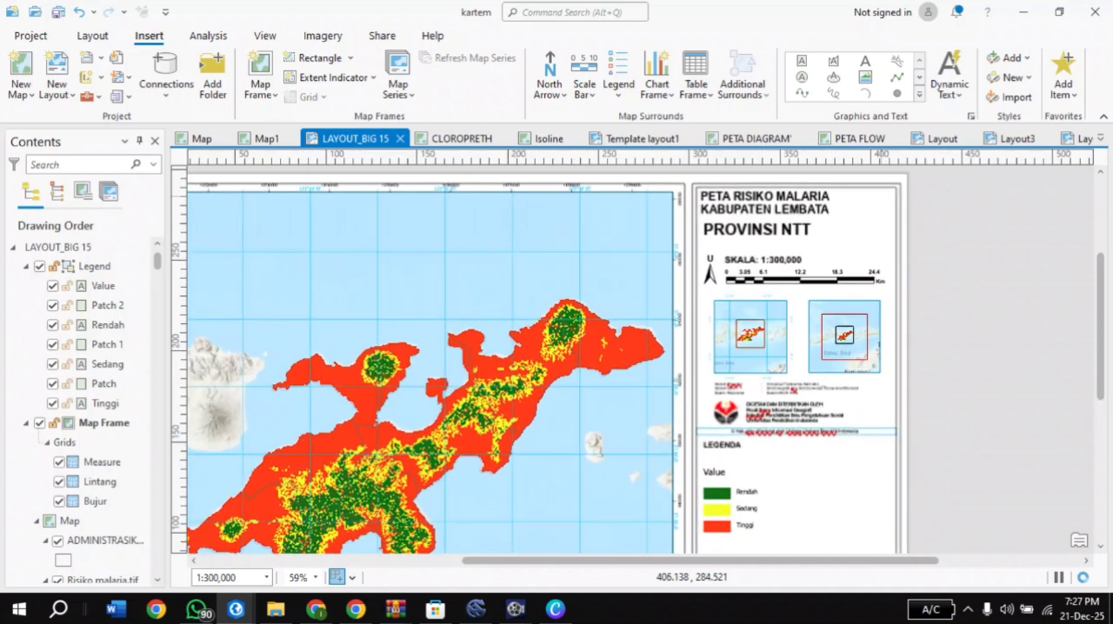
scroll(624, 203, up, 2)
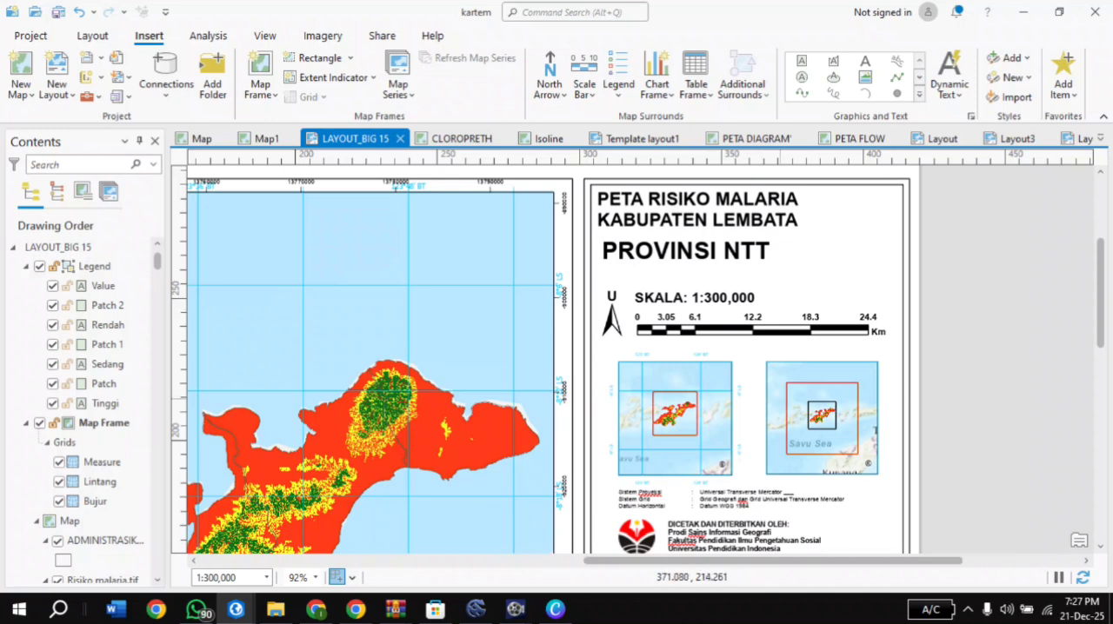
scroll(788, 391, down, 4)
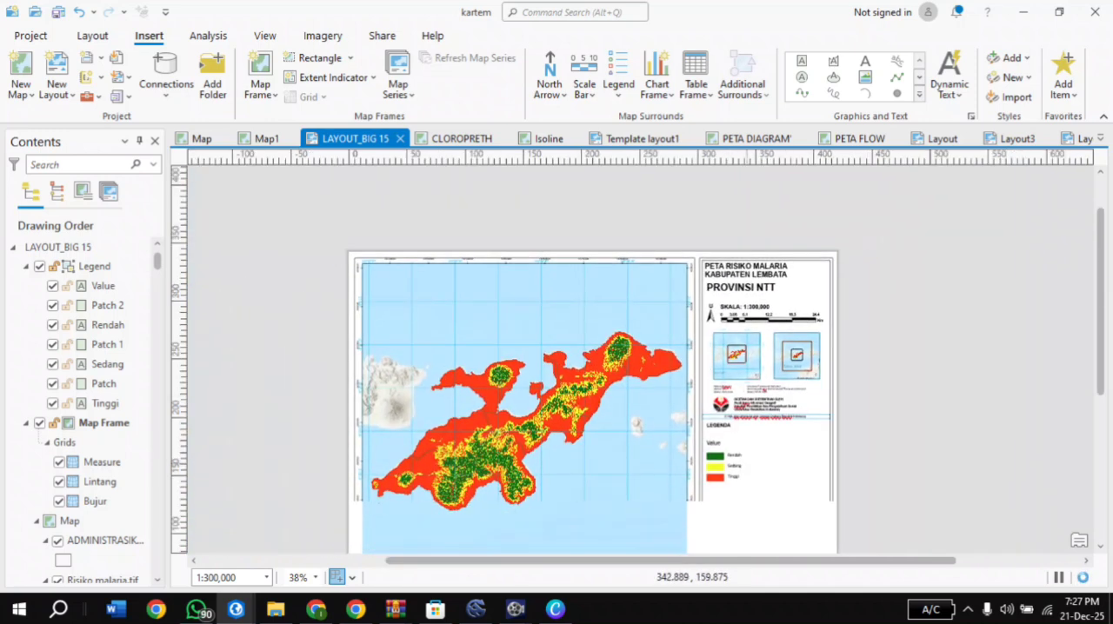
scroll(826, 421, up, 2)
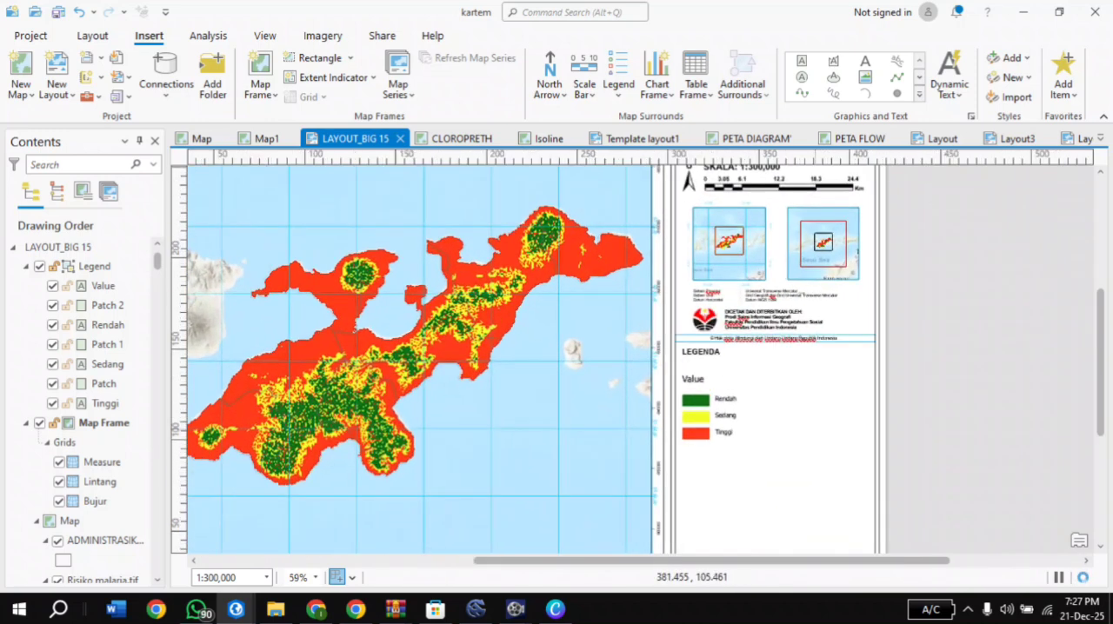
scroll(772, 422, up, 4)
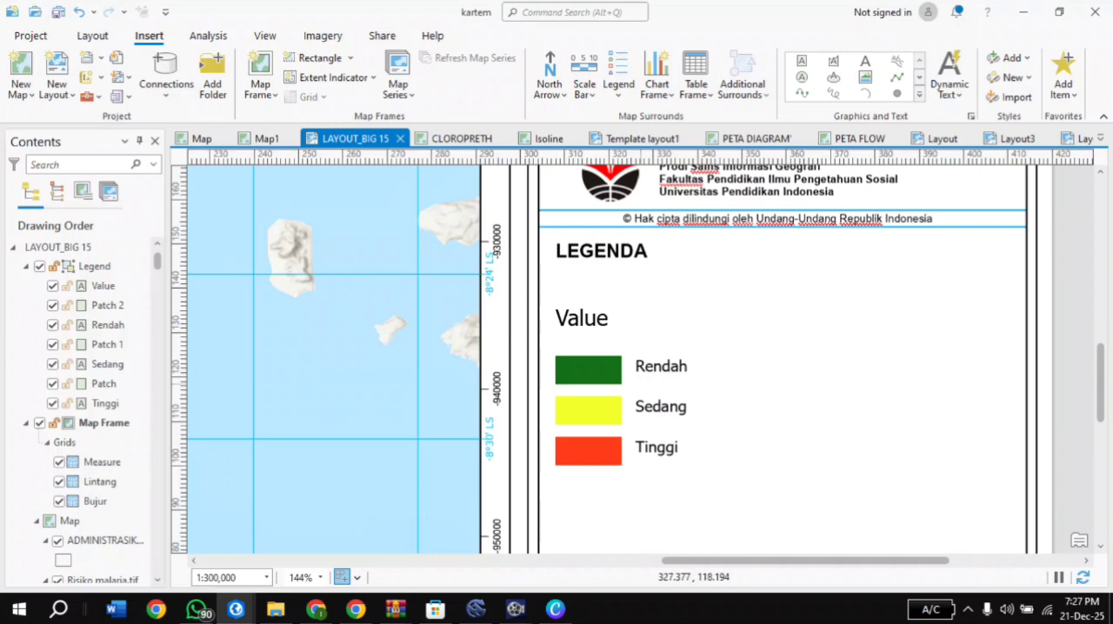
scroll(645, 341, down, 4)
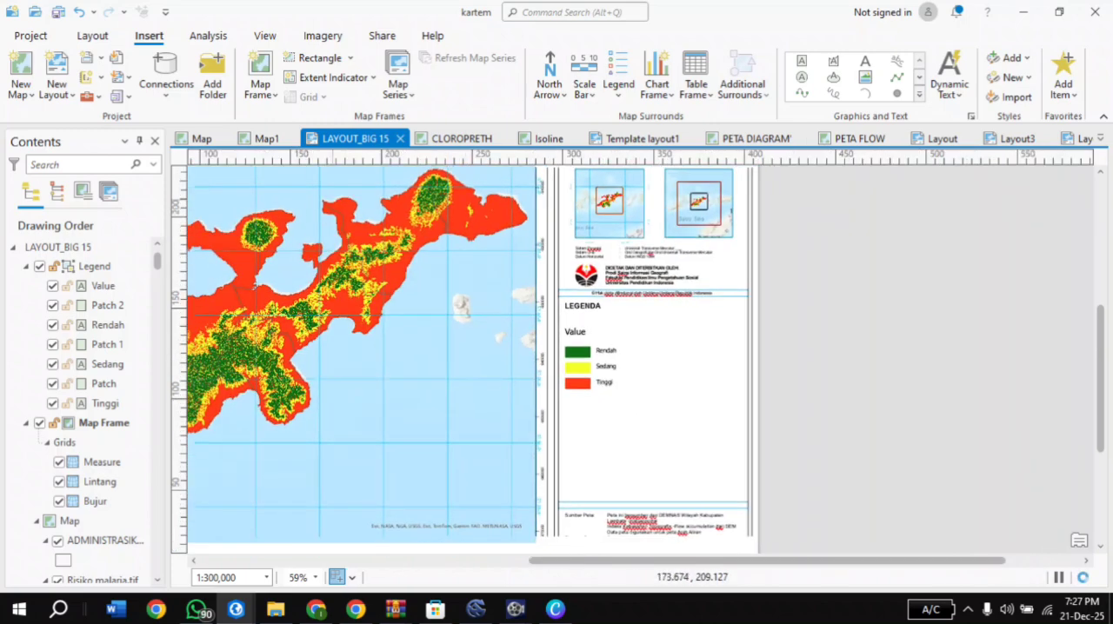
Examine the malaria risk classes around the northeastern peak of Lembata close up and compare them with the legend
scroll(530, 280, up, 4)
scroll(593, 242, up, 6)
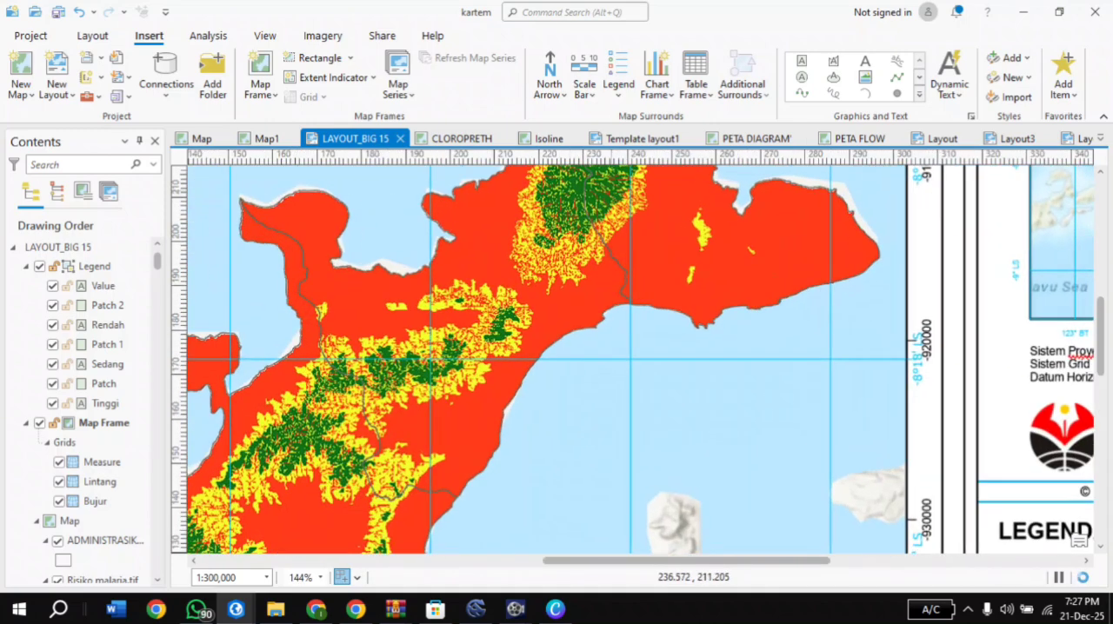
scroll(610, 193, down, 6)
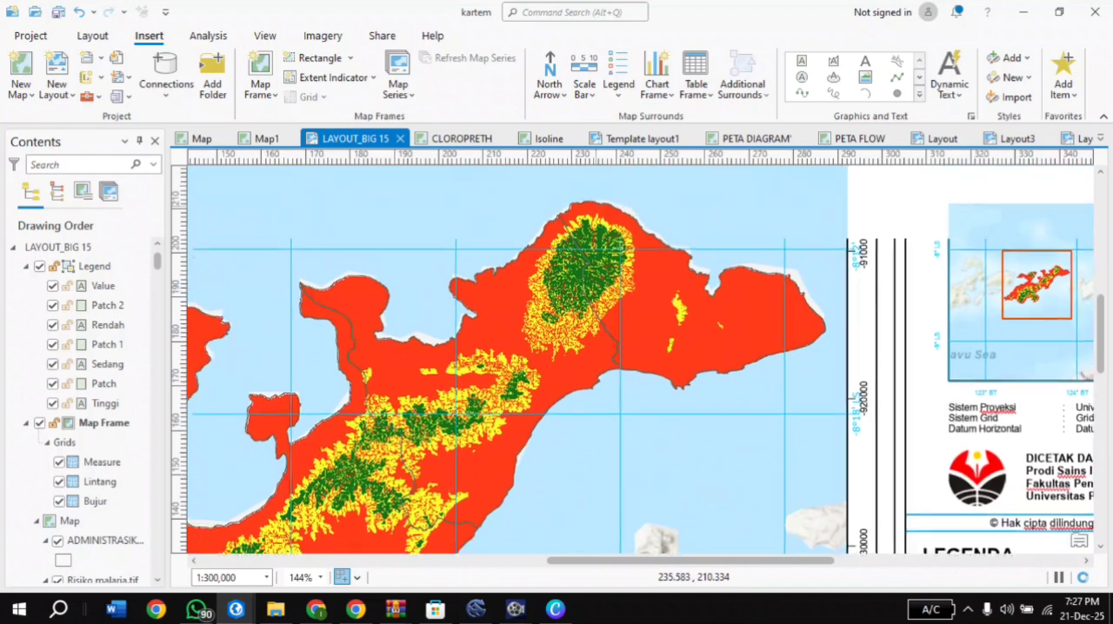
scroll(609, 283, up, 2)
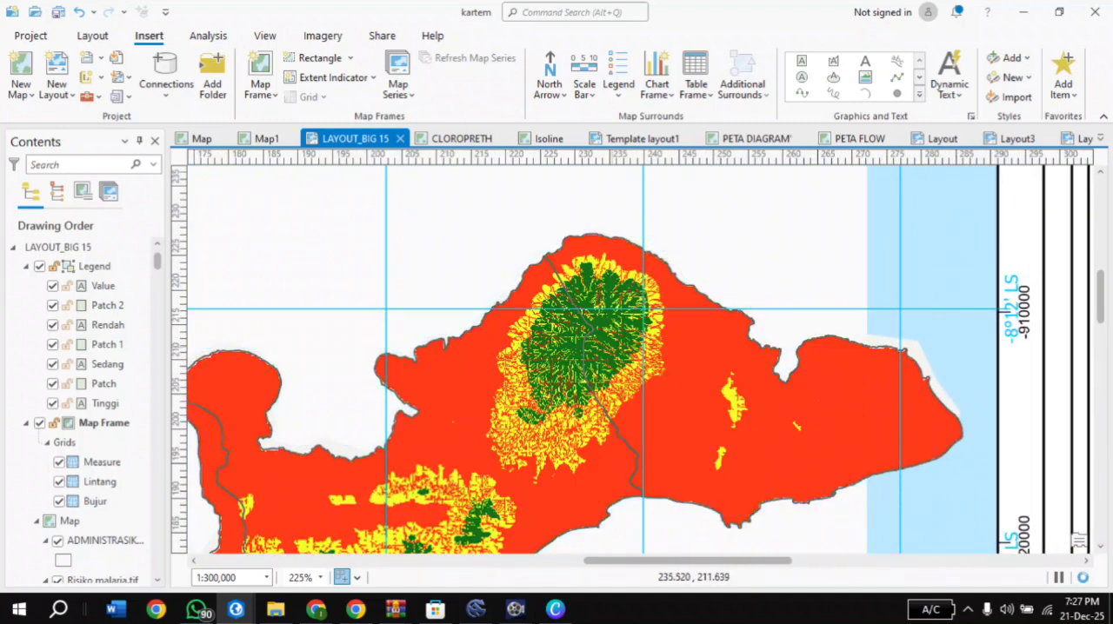
scroll(612, 353, up, 2)
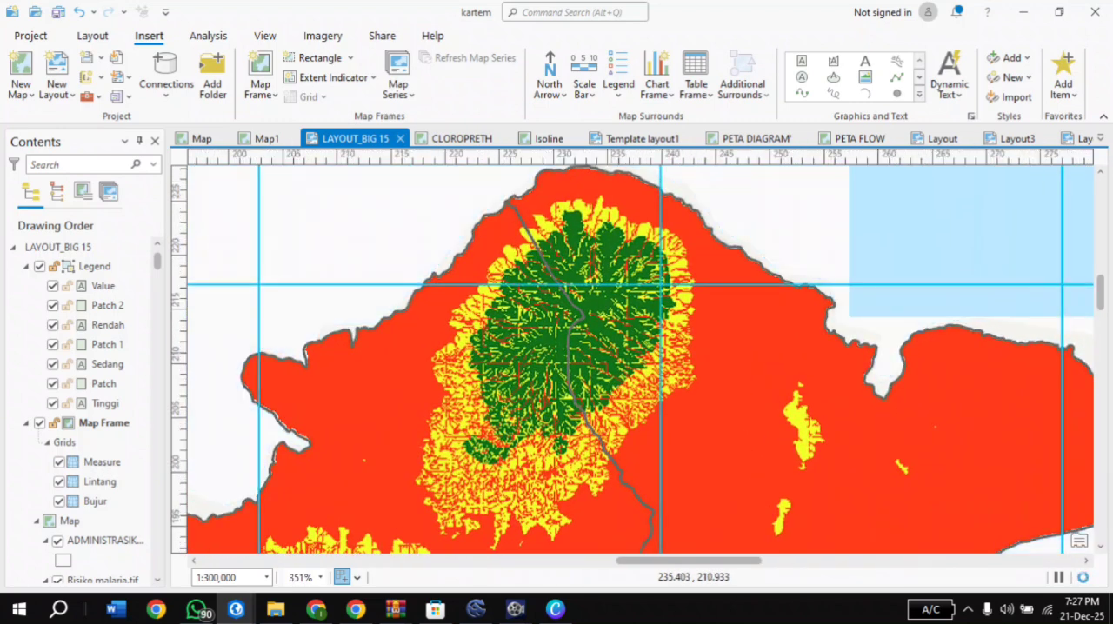
scroll(612, 354, down, 4)
scroll(622, 343, down, 1)
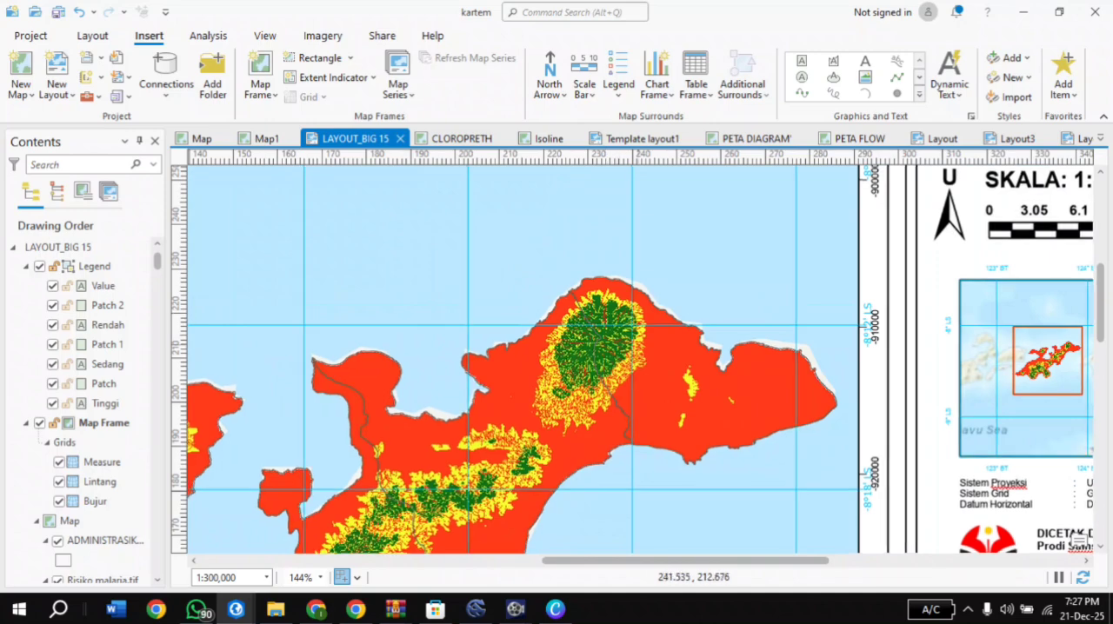
scroll(695, 348, down, 5)
scroll(730, 447, up, 6)
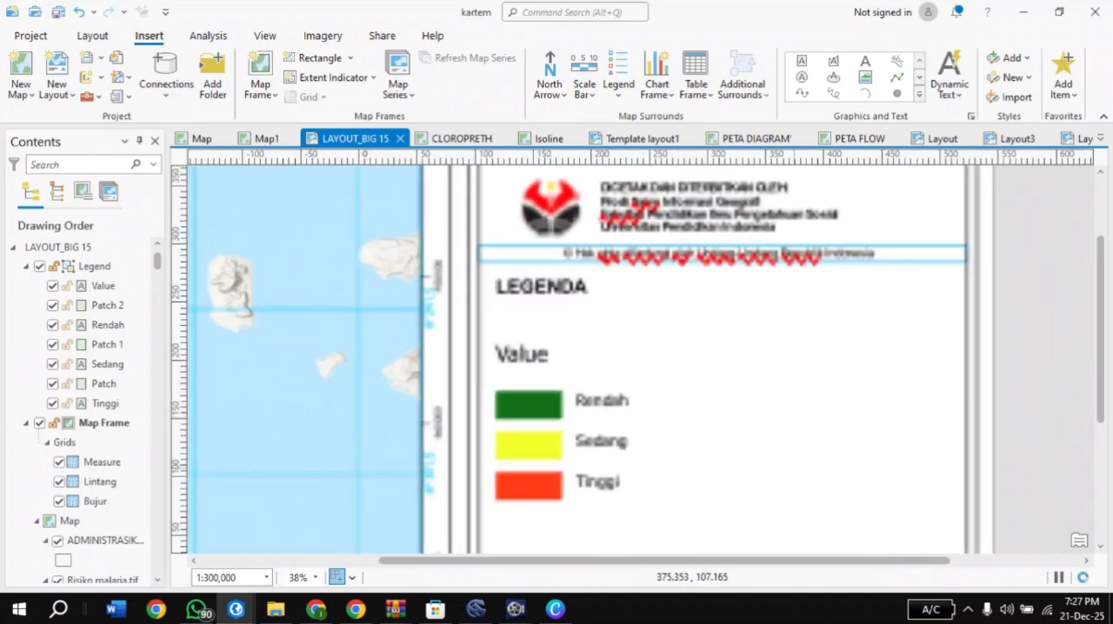
scroll(556, 395, down, 5)
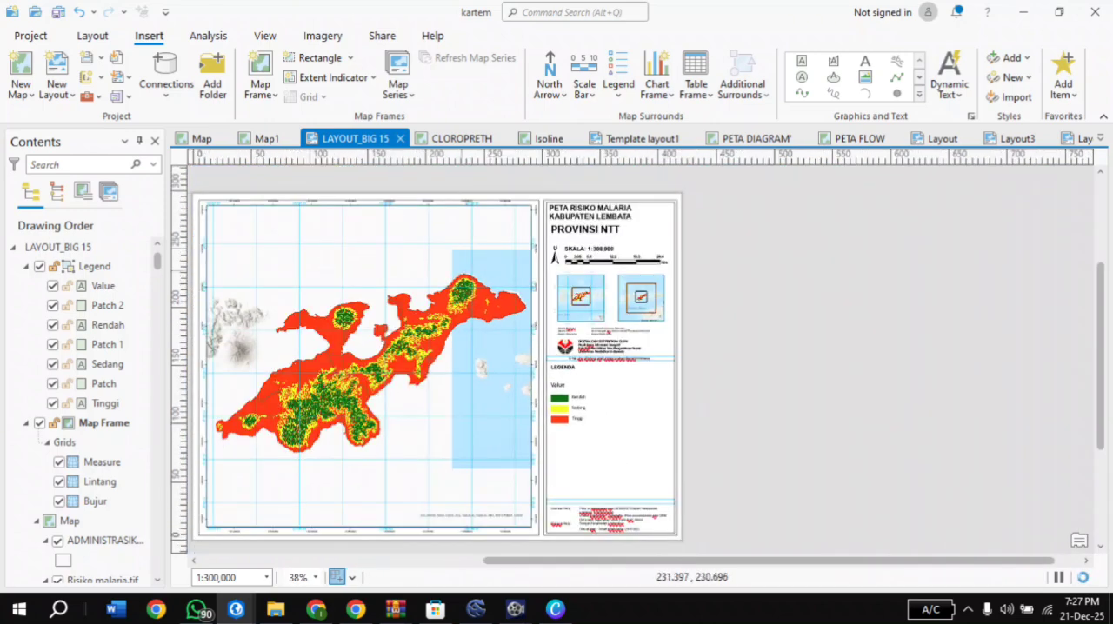
scroll(400, 339, up, 6)
scroll(530, 342, up, 7)
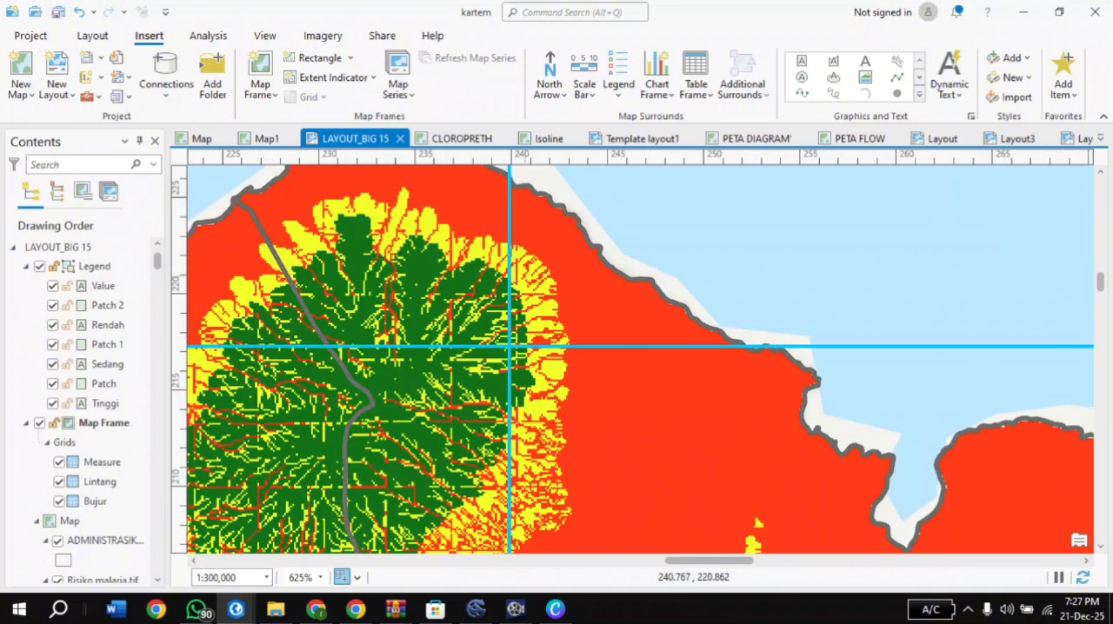
scroll(535, 267, down, 4)
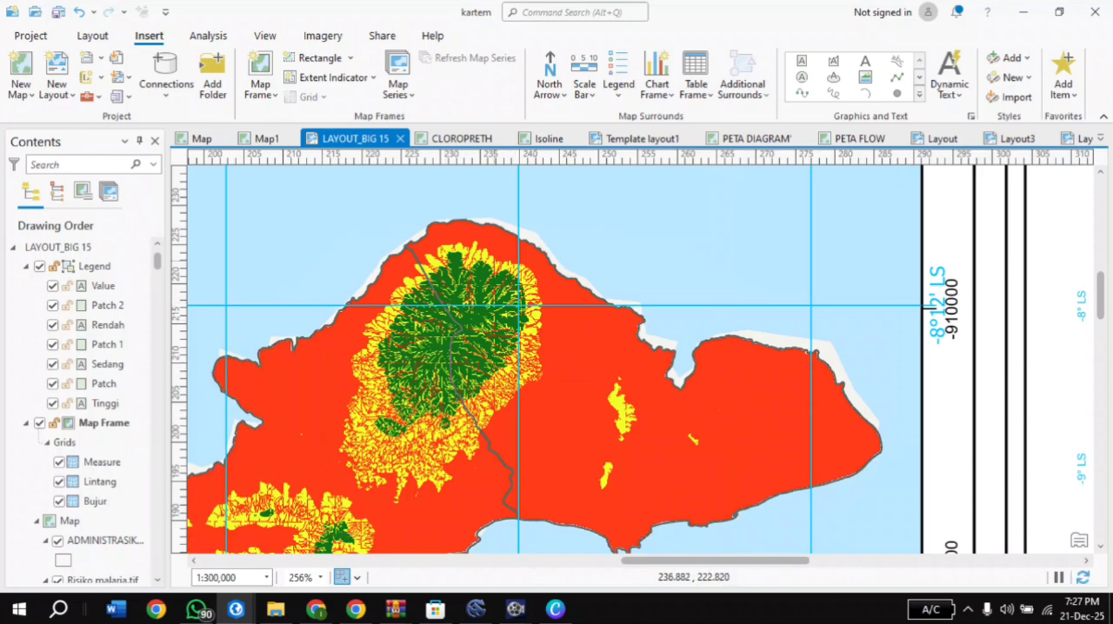
scroll(641, 318, down, 2)
Inspect the risk map along the southeastern coast, the Rendah, Sedang and Tinggi legend entries, and the whole island
drag(697, 438, 653, 262)
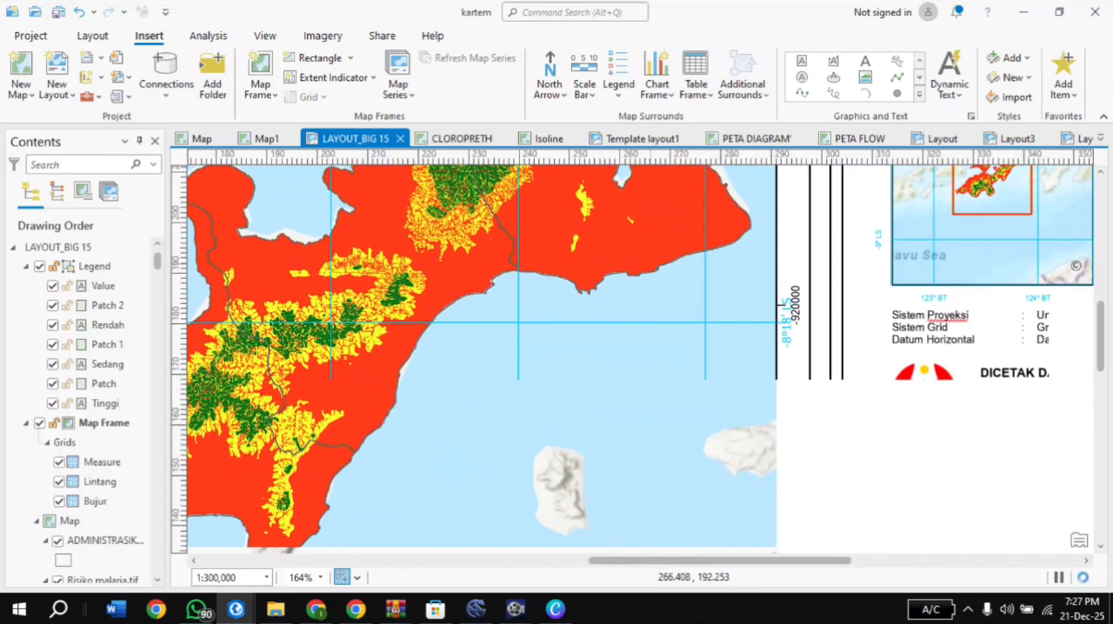
drag(750, 415, 586, 253)
drag(801, 491, 797, 358)
scroll(752, 418, down, 1)
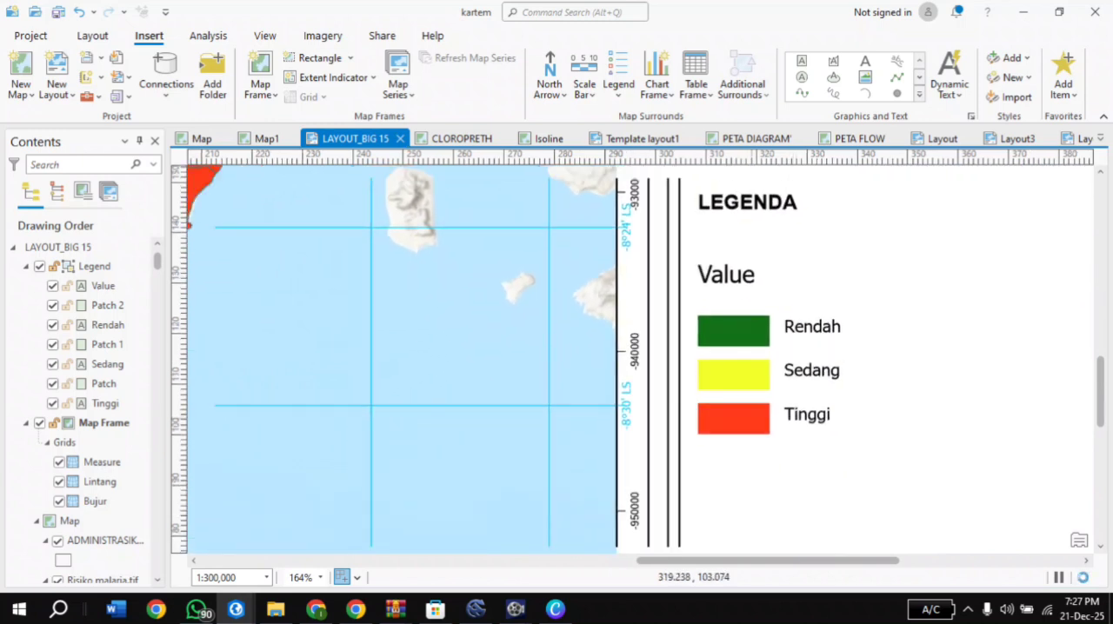
scroll(752, 418, down, 3)
drag(252, 356, 427, 381)
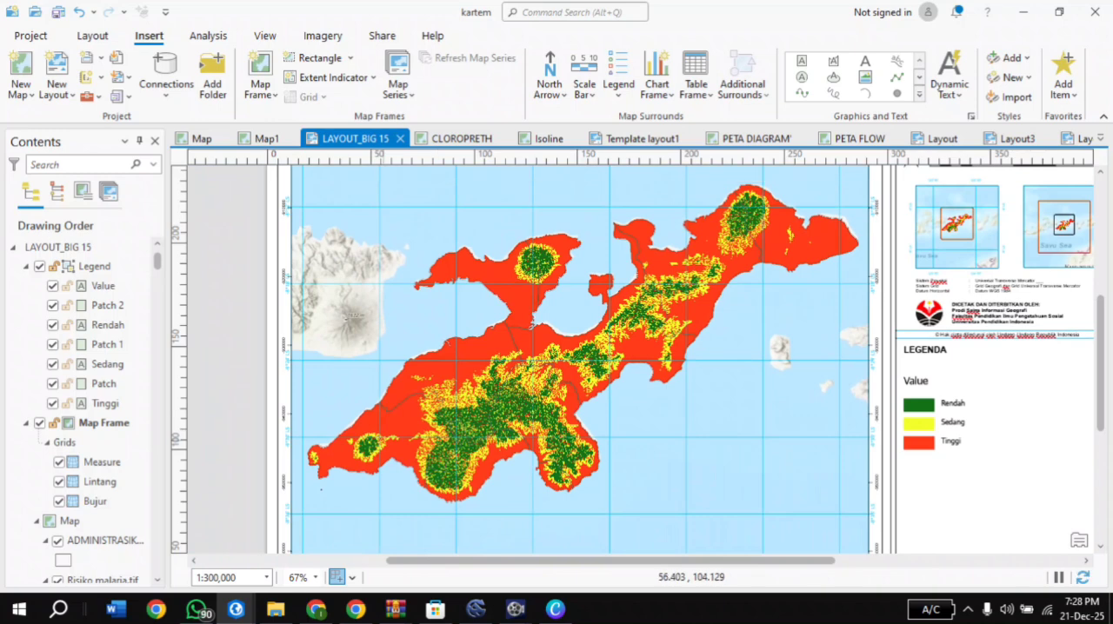
Examine the malaria risk classes on southwestern Lembata close up, including the small western peak and the northwest coastline
scroll(397, 424, up, 2)
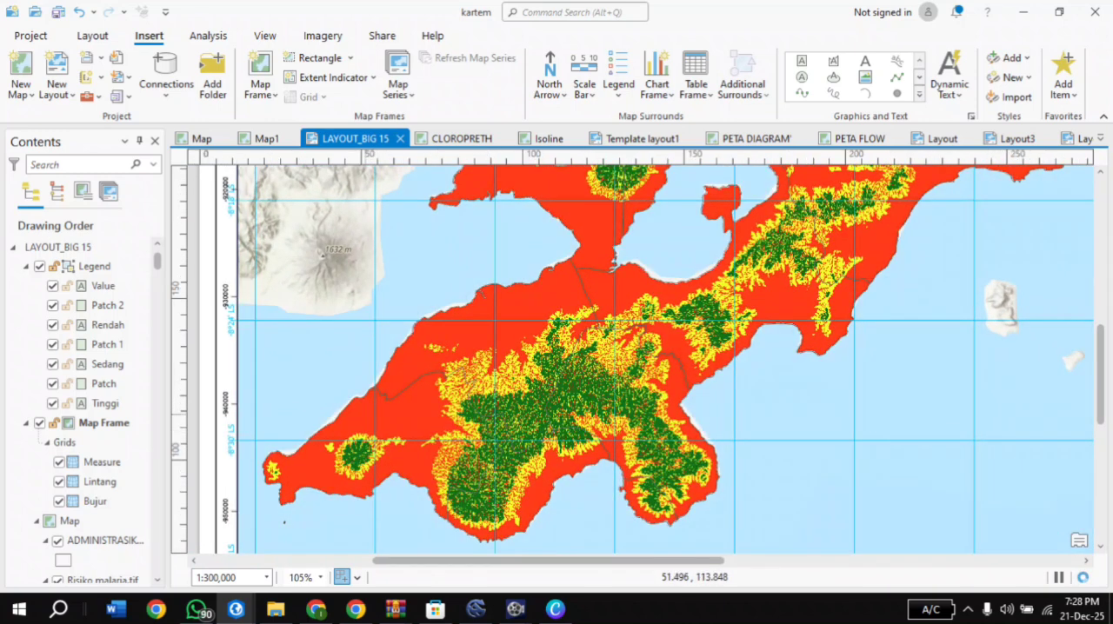
scroll(365, 420, up, 2)
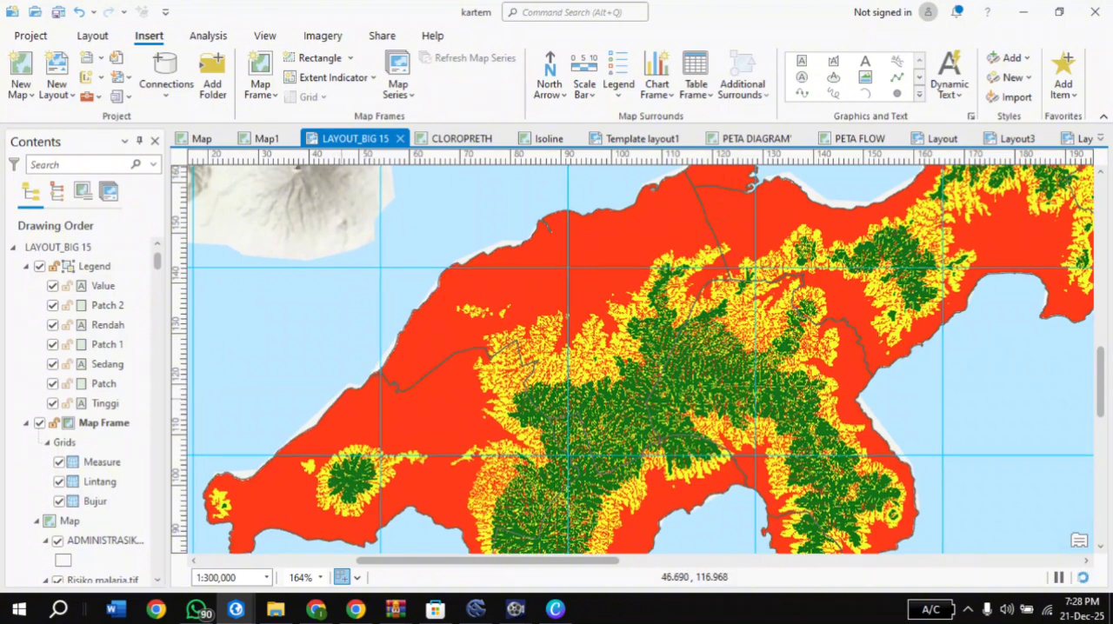
scroll(353, 388, up, 2)
scroll(413, 404, down, 4)
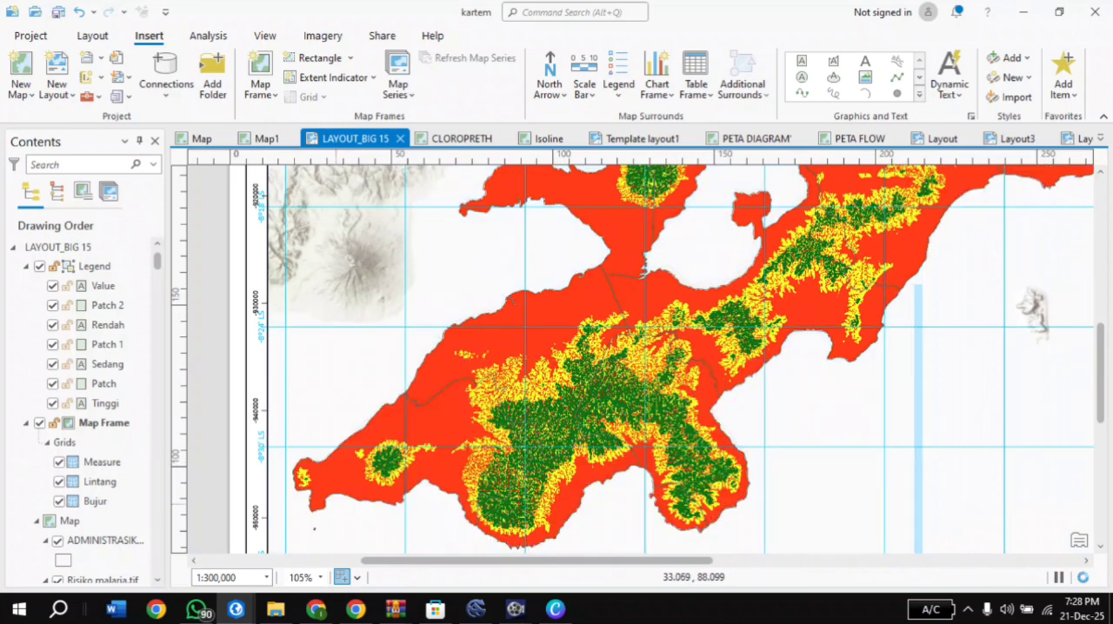
scroll(340, 476, up, 4)
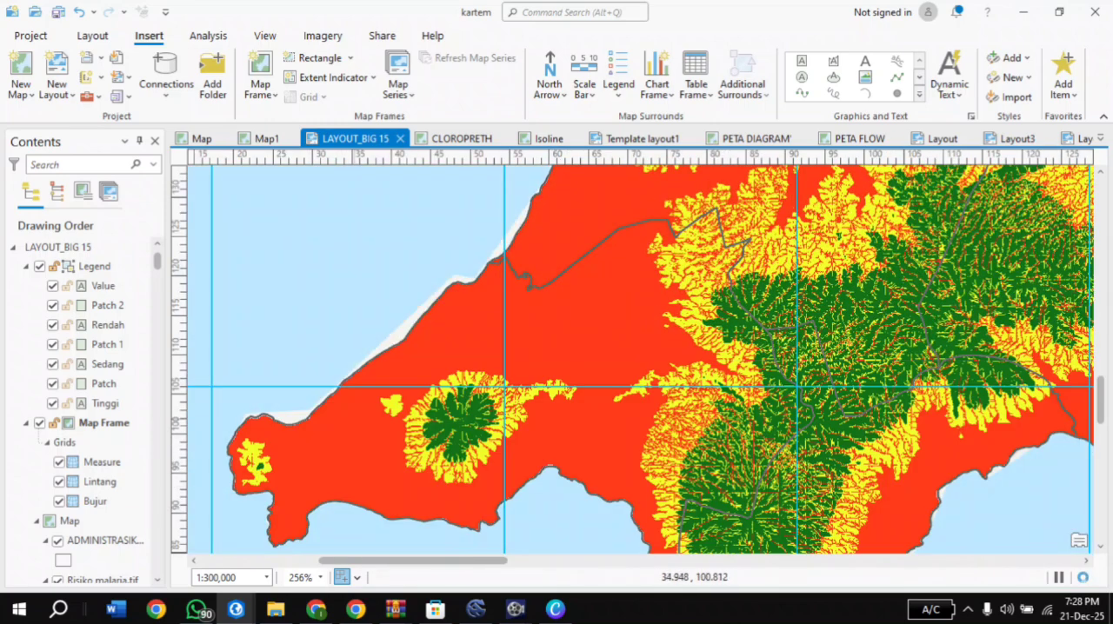
scroll(358, 353, down, 3)
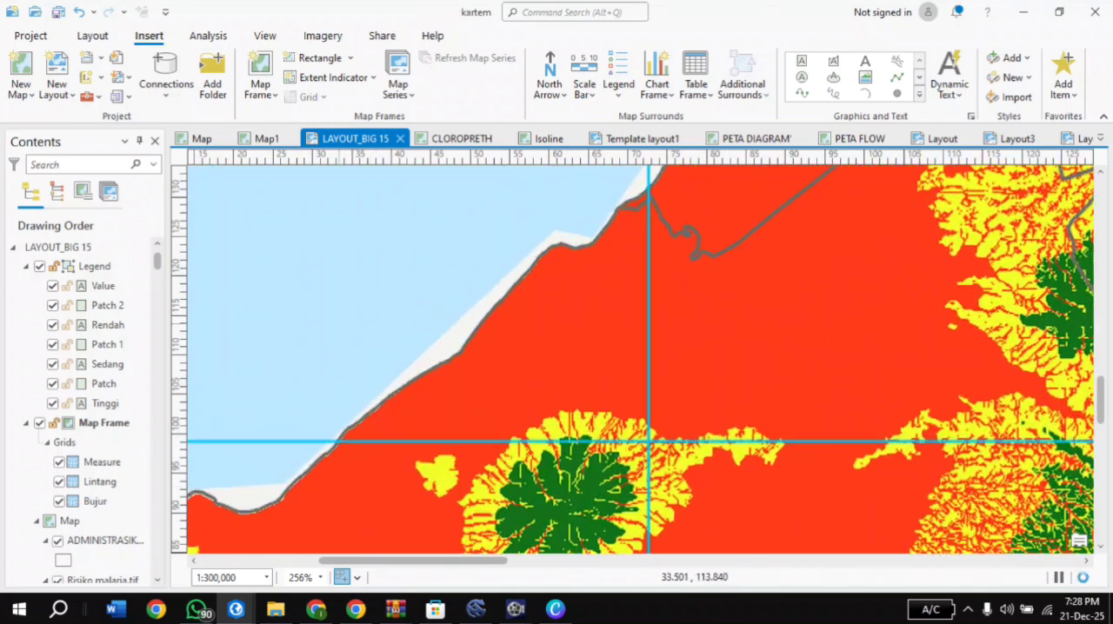
Review the full LAYOUT_BIG 15 page, with the island map, title, scale, inset maps and legend in view
scroll(904, 348, down, 5)
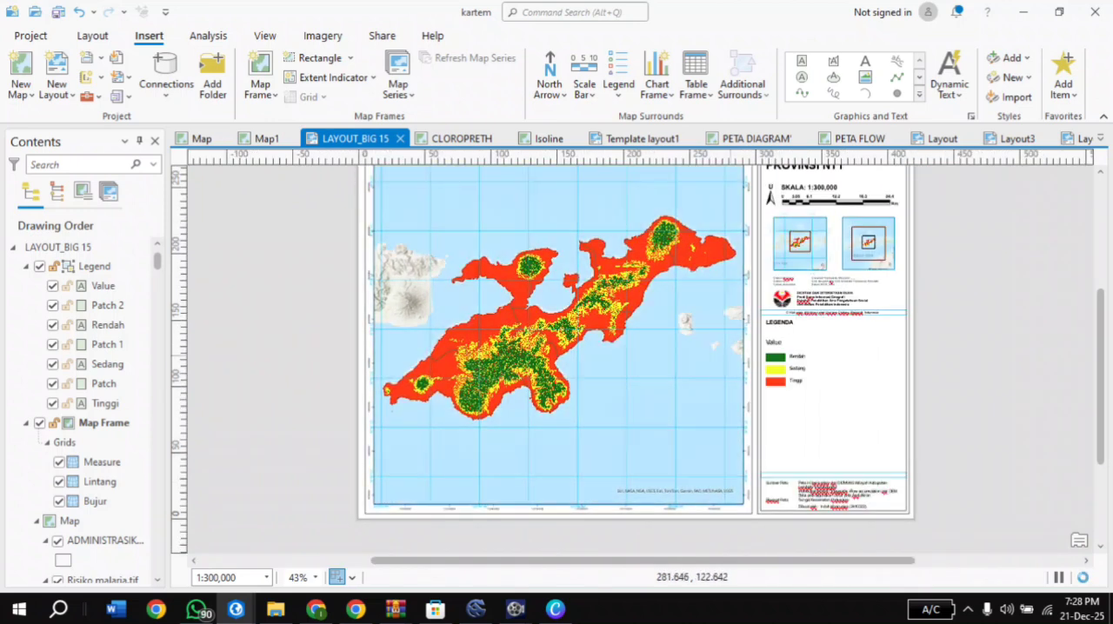
scroll(731, 357, down, 2)
scroll(731, 357, up, 2)
drag(731, 357, 712, 383)
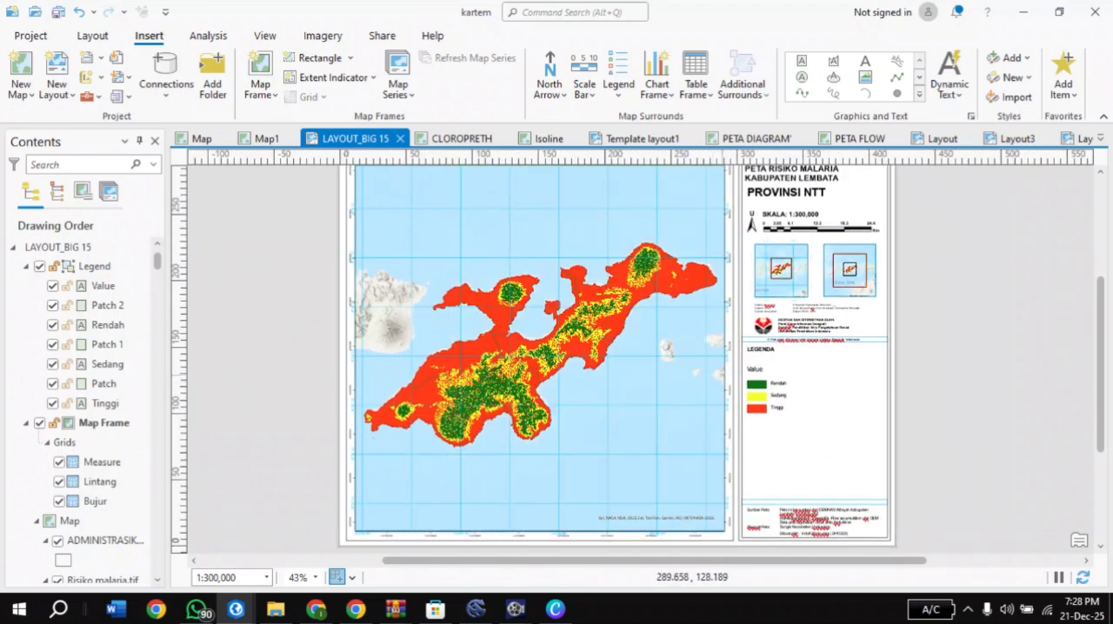
scroll(731, 339, down, 2)
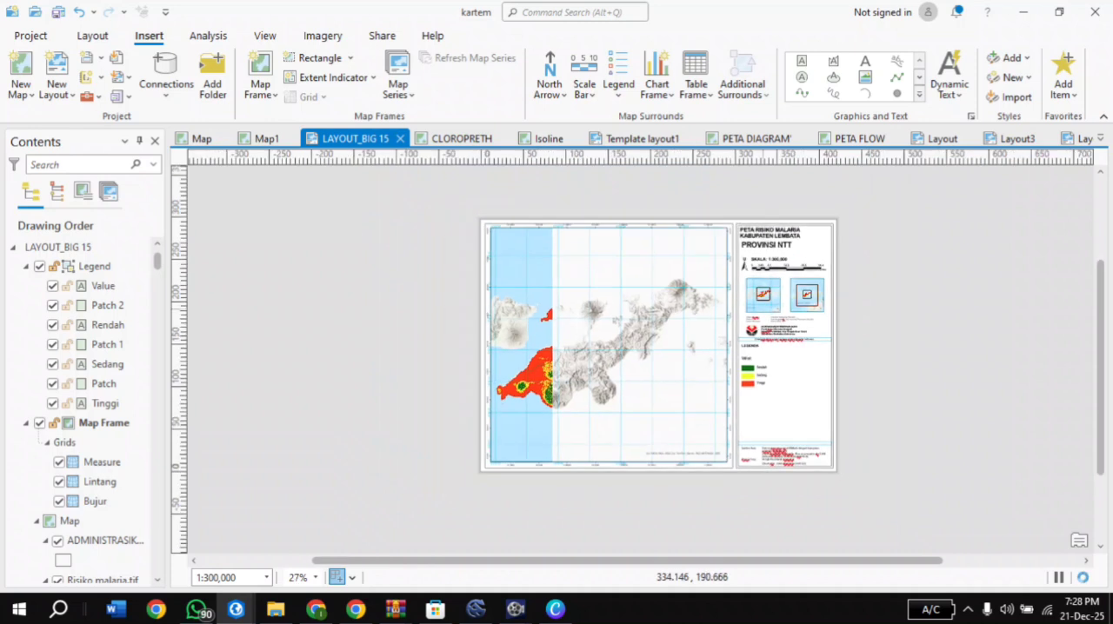
scroll(759, 302, up, 2)
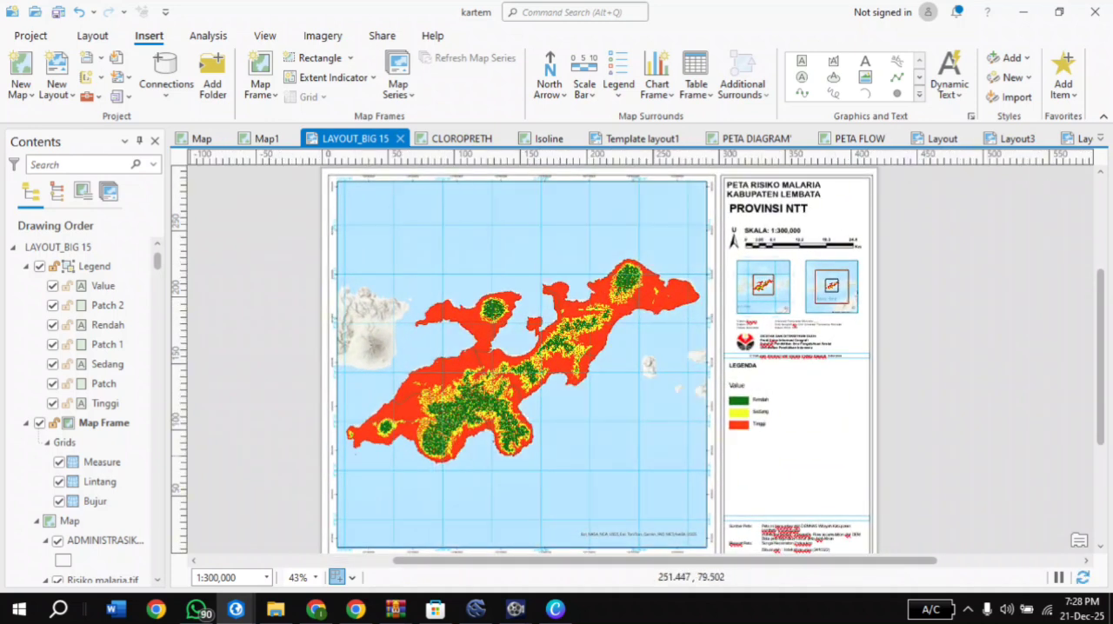
mouse_move(515, 609)
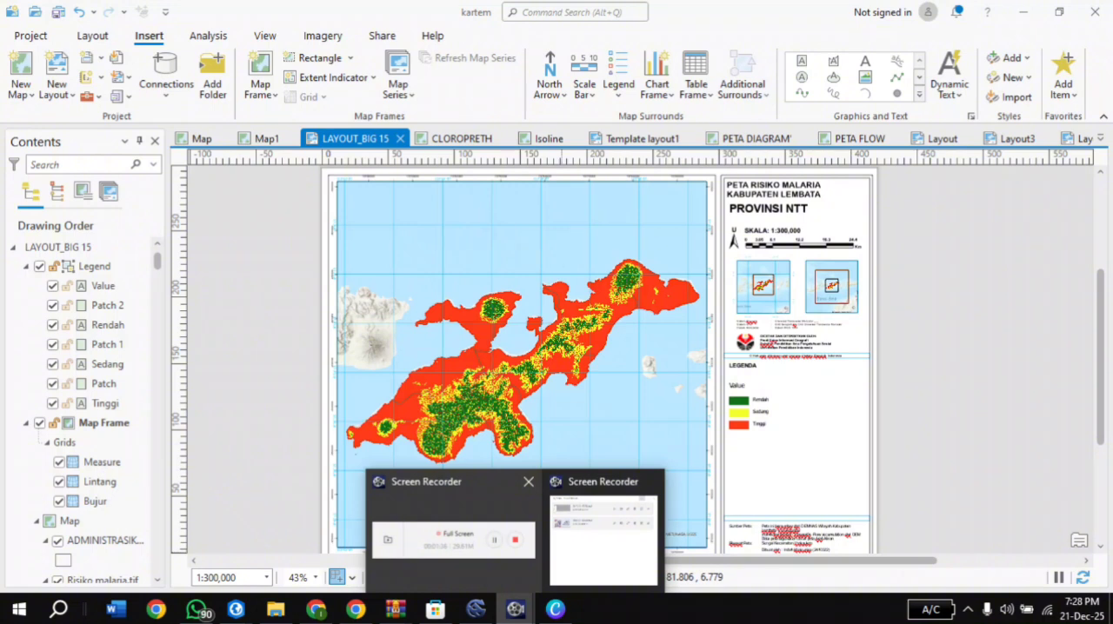
click(452, 518)
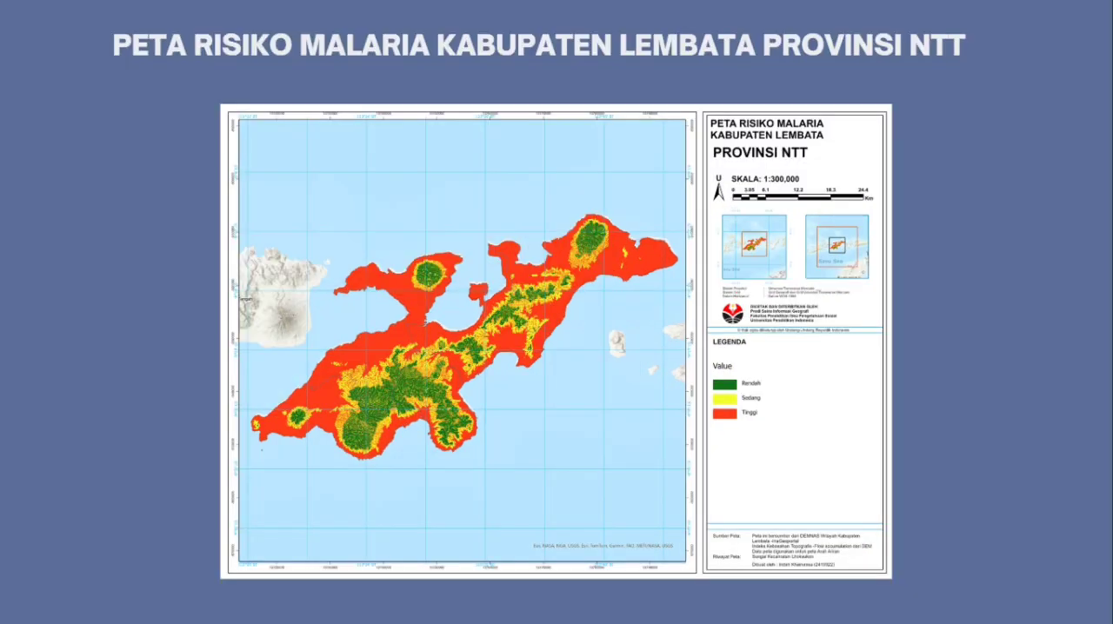